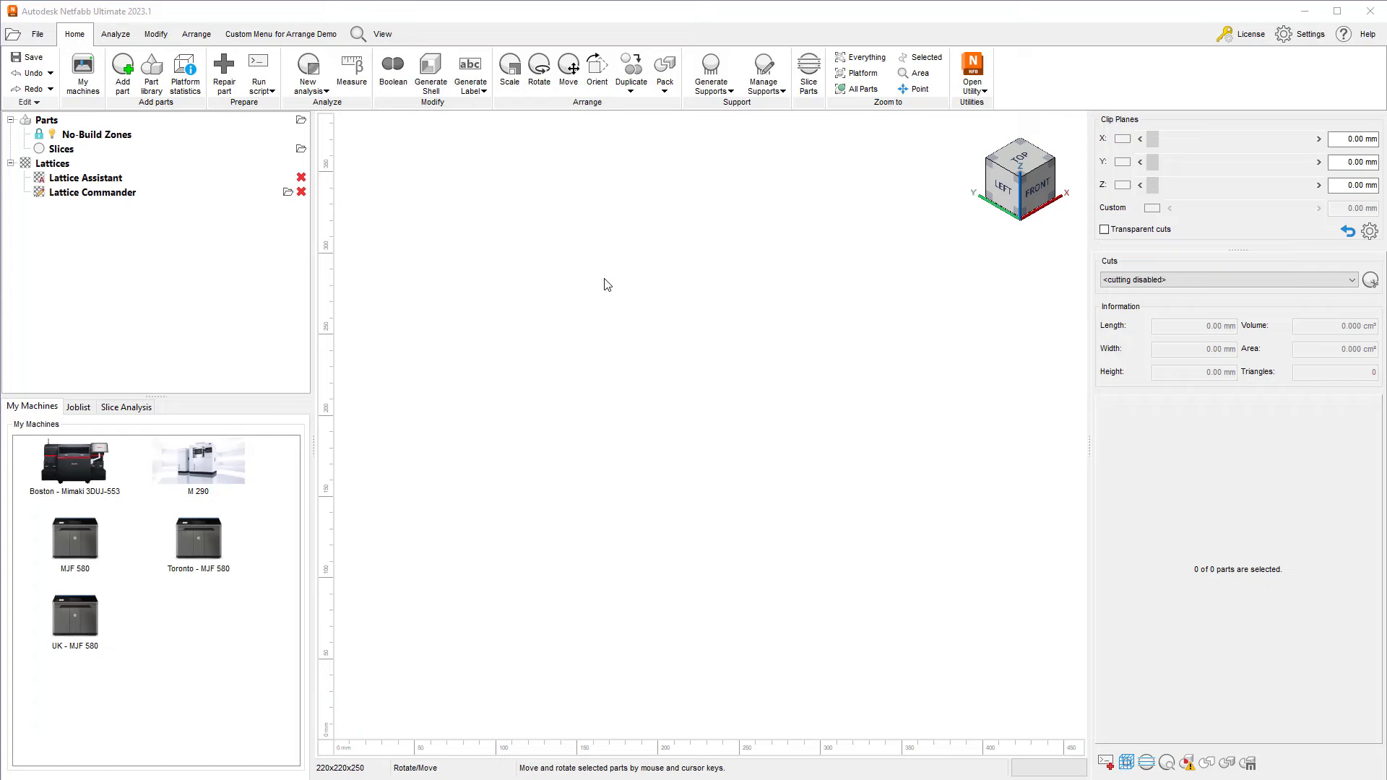
Bring up the Arrange tab's arrangement and packing tools
{"action": "left_click", "coordinate": [195, 34]}
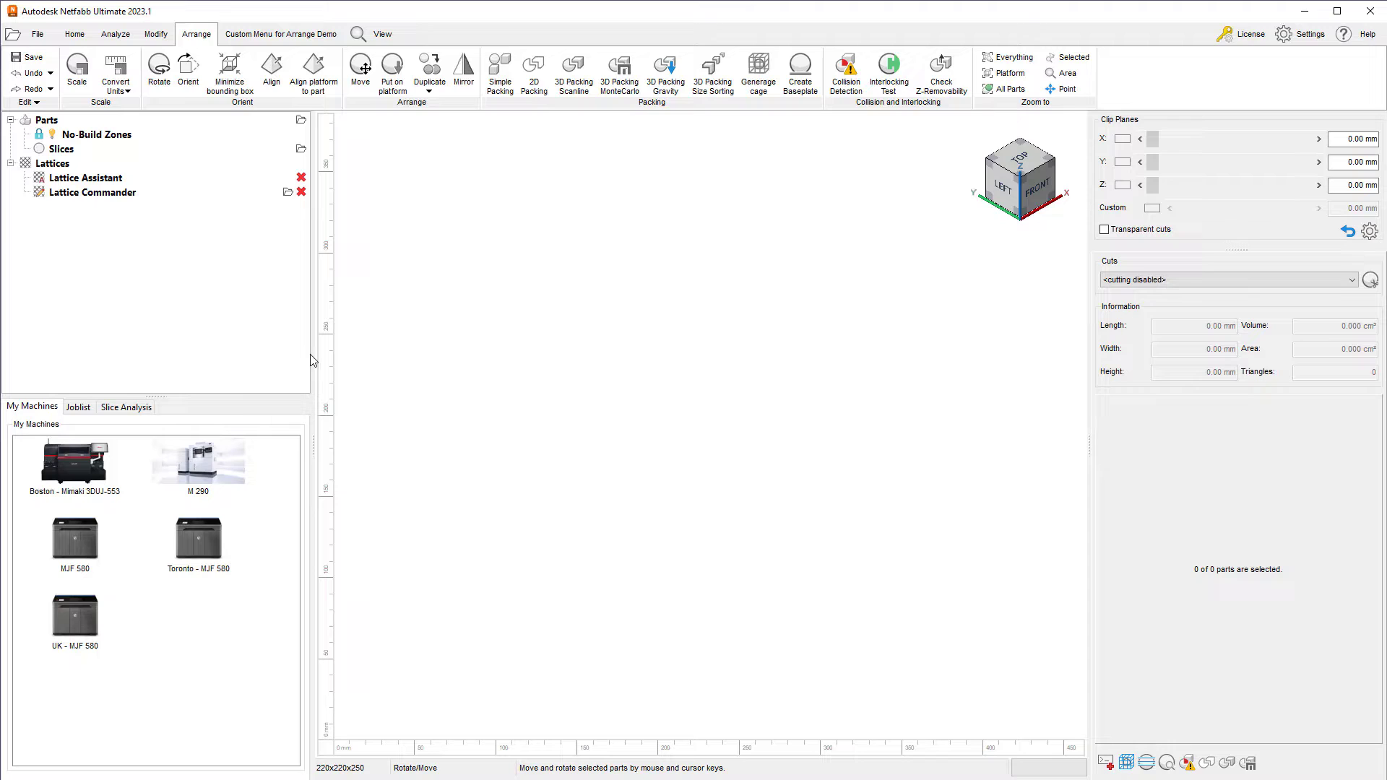
Load the MJF 580 as the build platform and import Print Bed v6.step onto it
{"action": "double_click", "coordinate": [76, 550]}
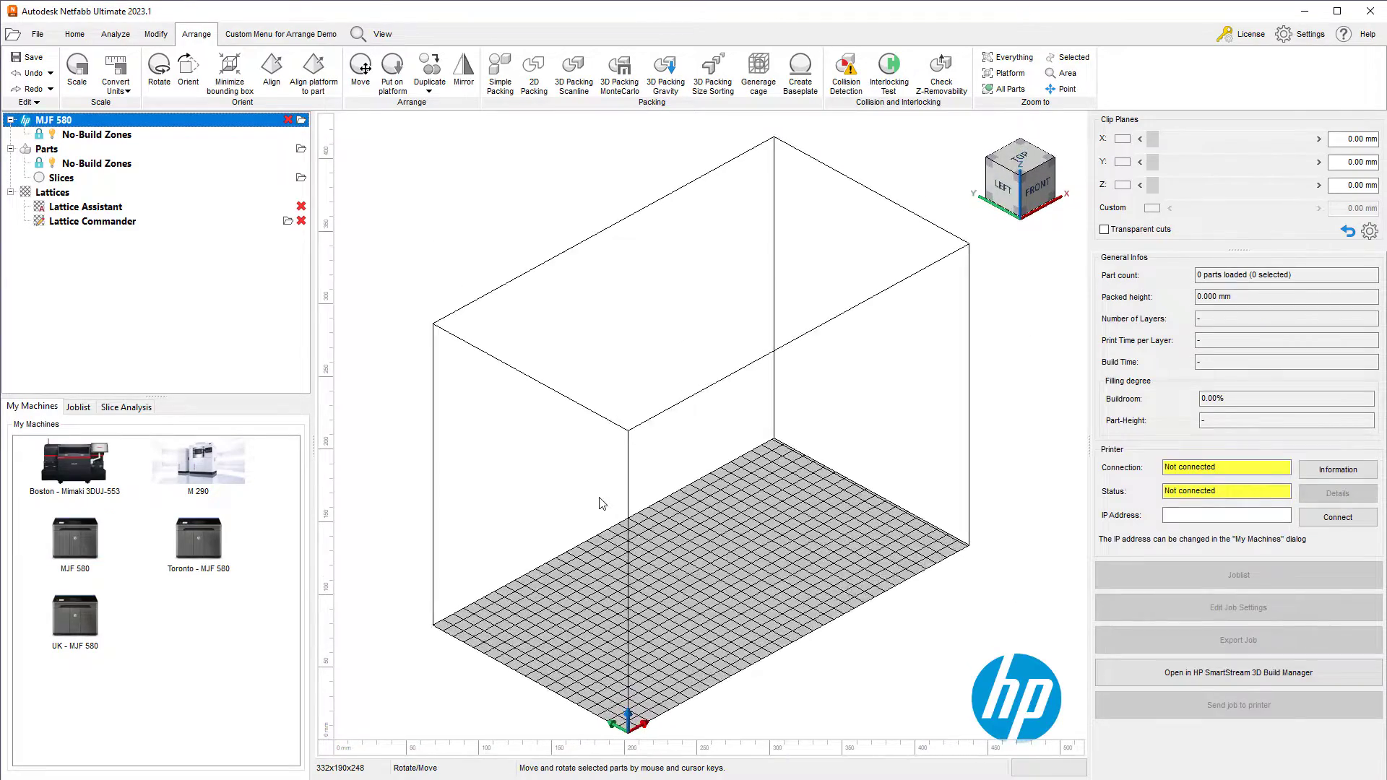
{"action": "right_click_drag", "start_coordinate": [692, 427], "coordinate": [687, 378]}
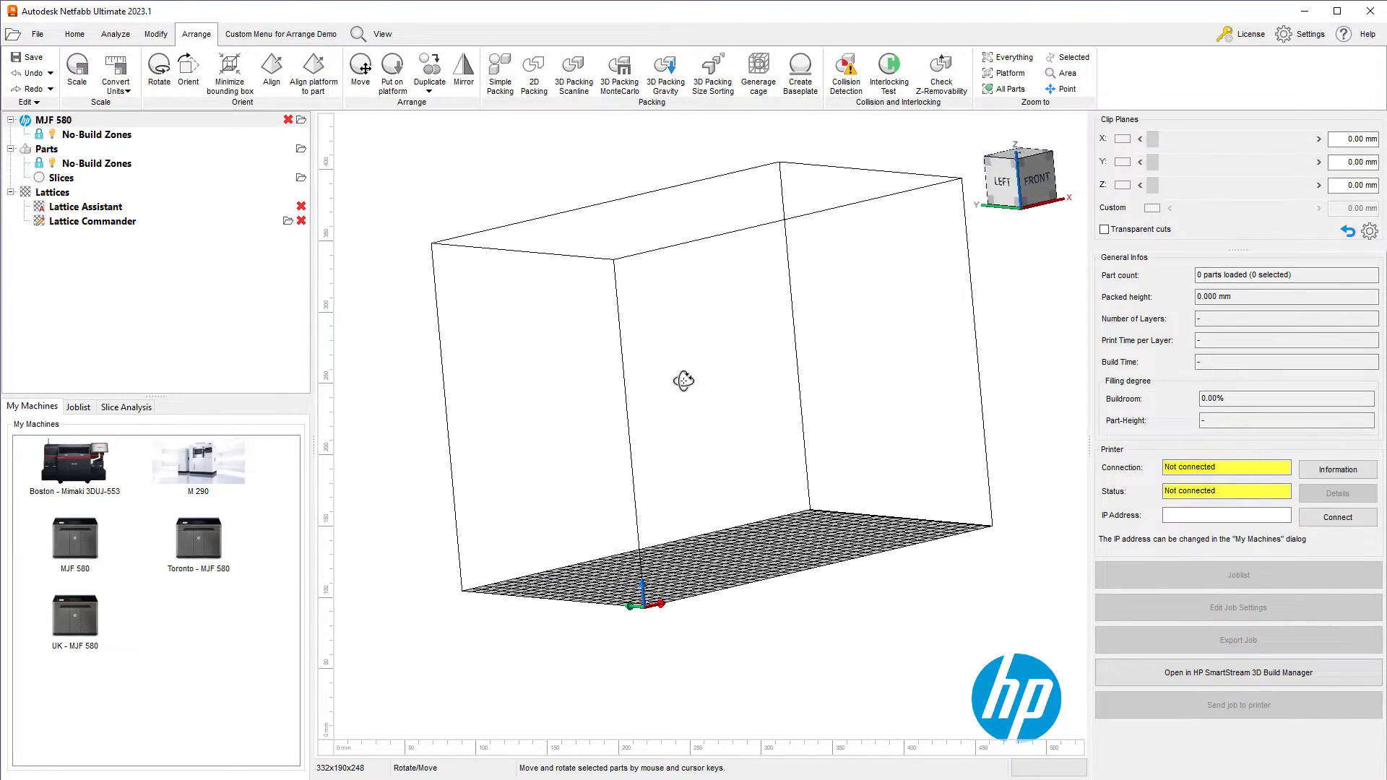
{"action": "left_click", "coordinate": [75, 34]}
{"action": "left_click", "coordinate": [123, 70]}
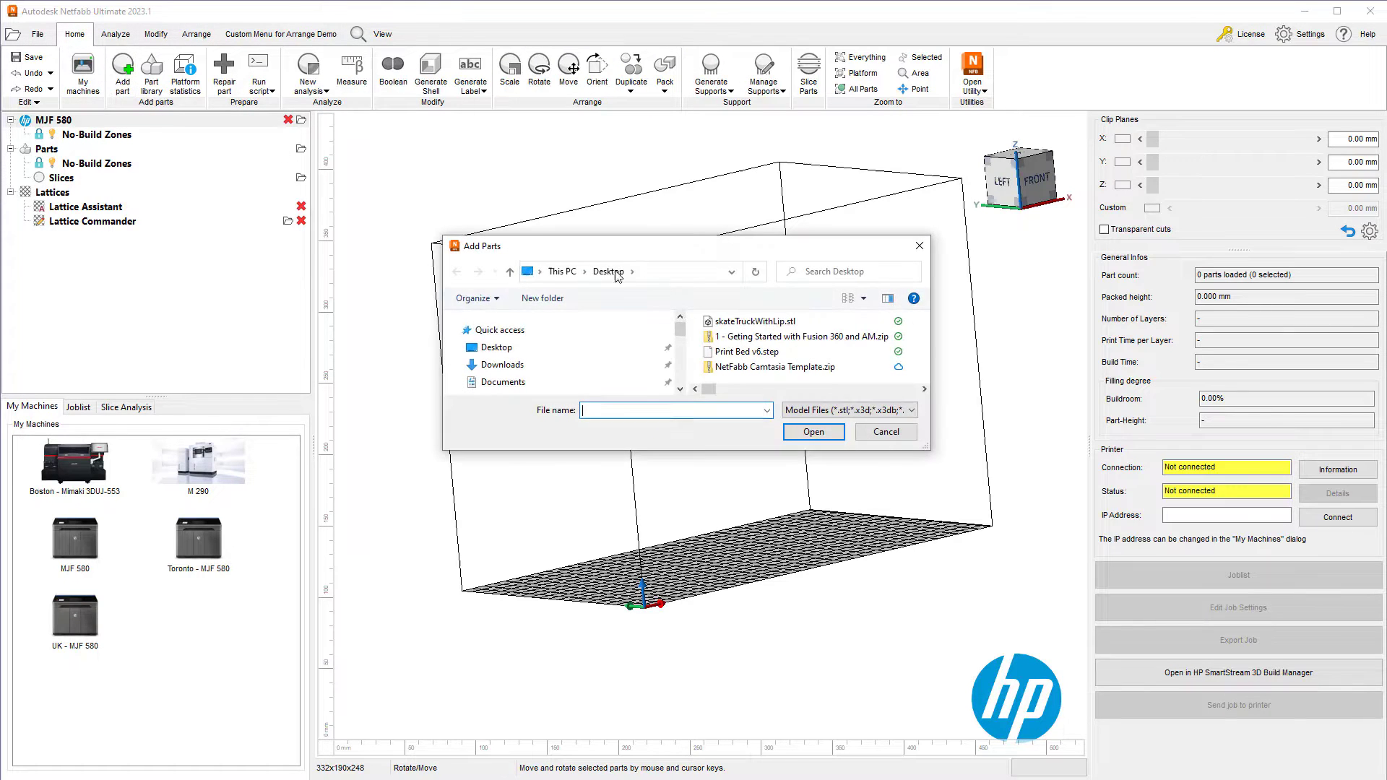
{"action": "left_click", "coordinate": [751, 351]}
{"action": "left_click", "coordinate": [830, 434]}
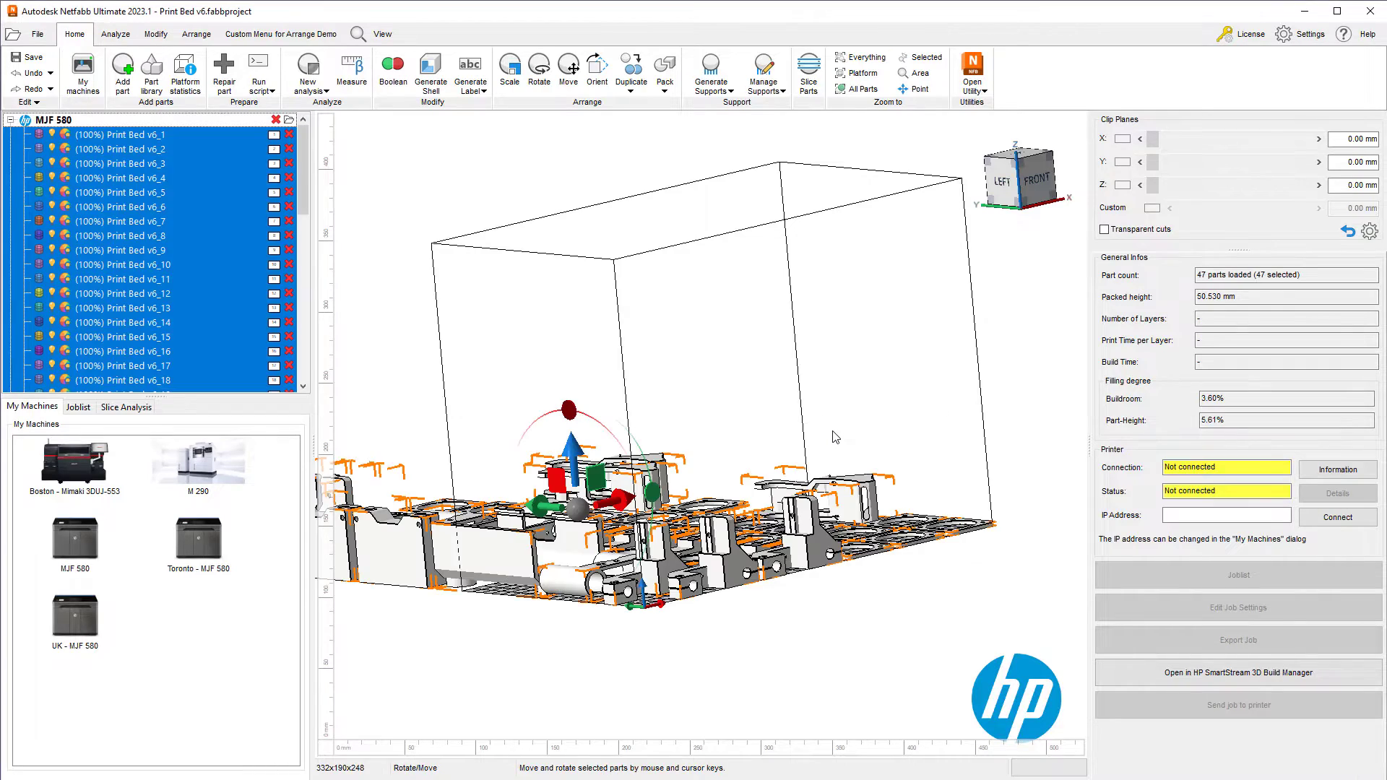
Deselect the 47 imported parts and orbit the view to face the build's front
{"action": "left_click", "coordinate": [738, 350]}
{"action": "left_click_drag", "start_coordinate": [791, 355], "coordinate": [742, 386]}
{"action": "left_click_drag", "start_coordinate": [303, 173], "coordinate": [303, 335]}
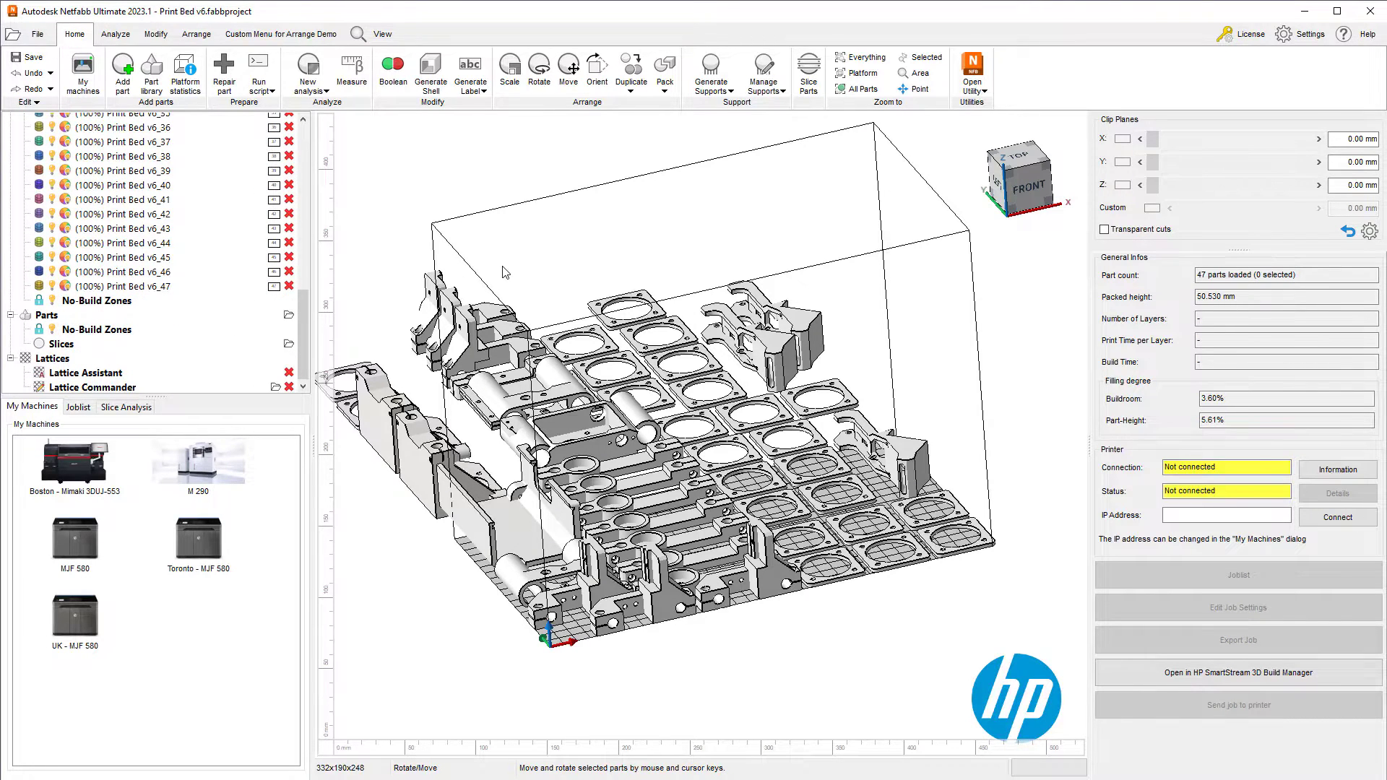
{"action": "scroll", "coordinate": [616, 303], "scroll_direction": "down", "scroll_amount": 3}
{"action": "mouse_move", "coordinate": [887, 391]}
{"action": "right_mouse_down"}
{"action": "mouse_move", "coordinate": [881, 366]}
{"action": "mouse_move", "coordinate": [969, 390]}
{"action": "mouse_move", "coordinate": [923, 375]}
{"action": "mouse_move", "coordinate": [912, 397]}
{"action": "right_mouse_up"}
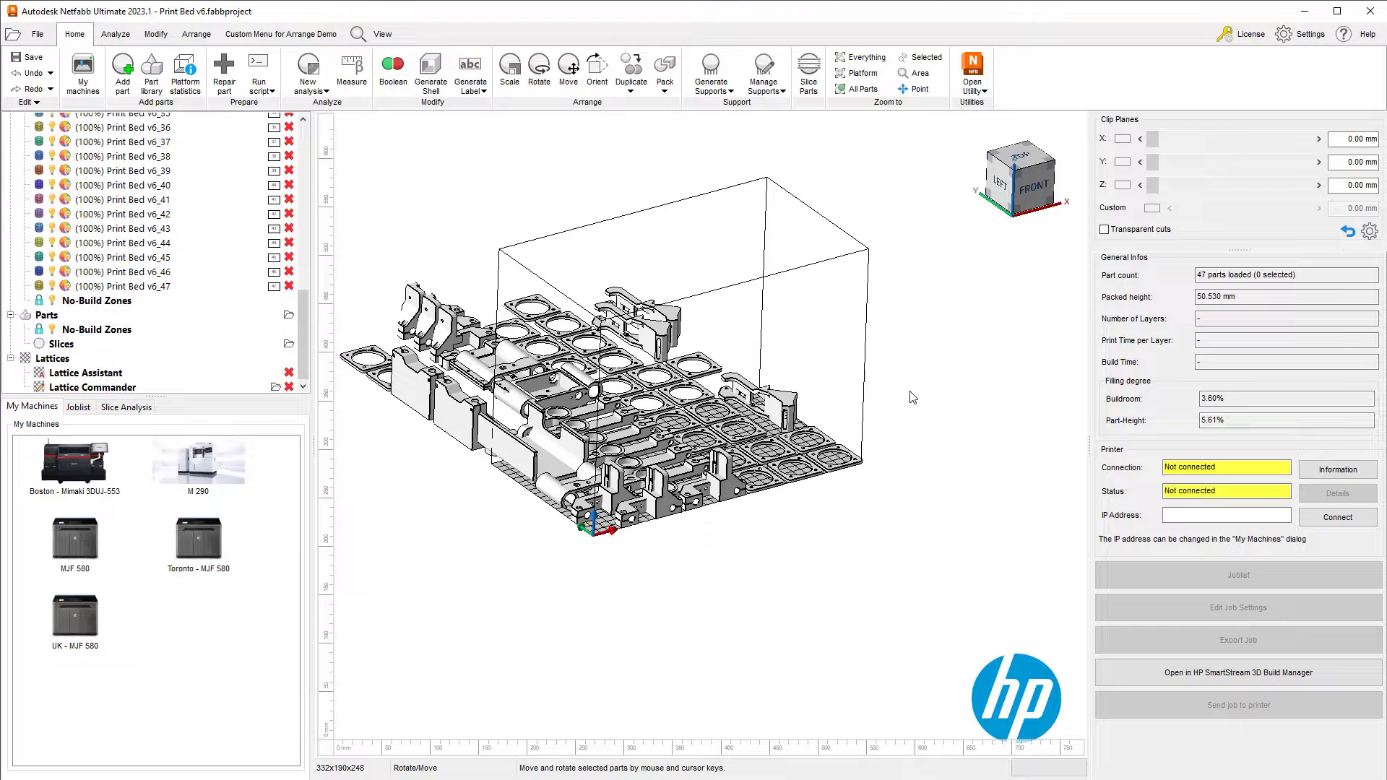
Duplicate all 47 parts at the same position with a total count of 2
{"action": "key", "text": "ctrl+a"}
{"action": "left_click", "coordinate": [631, 85]}
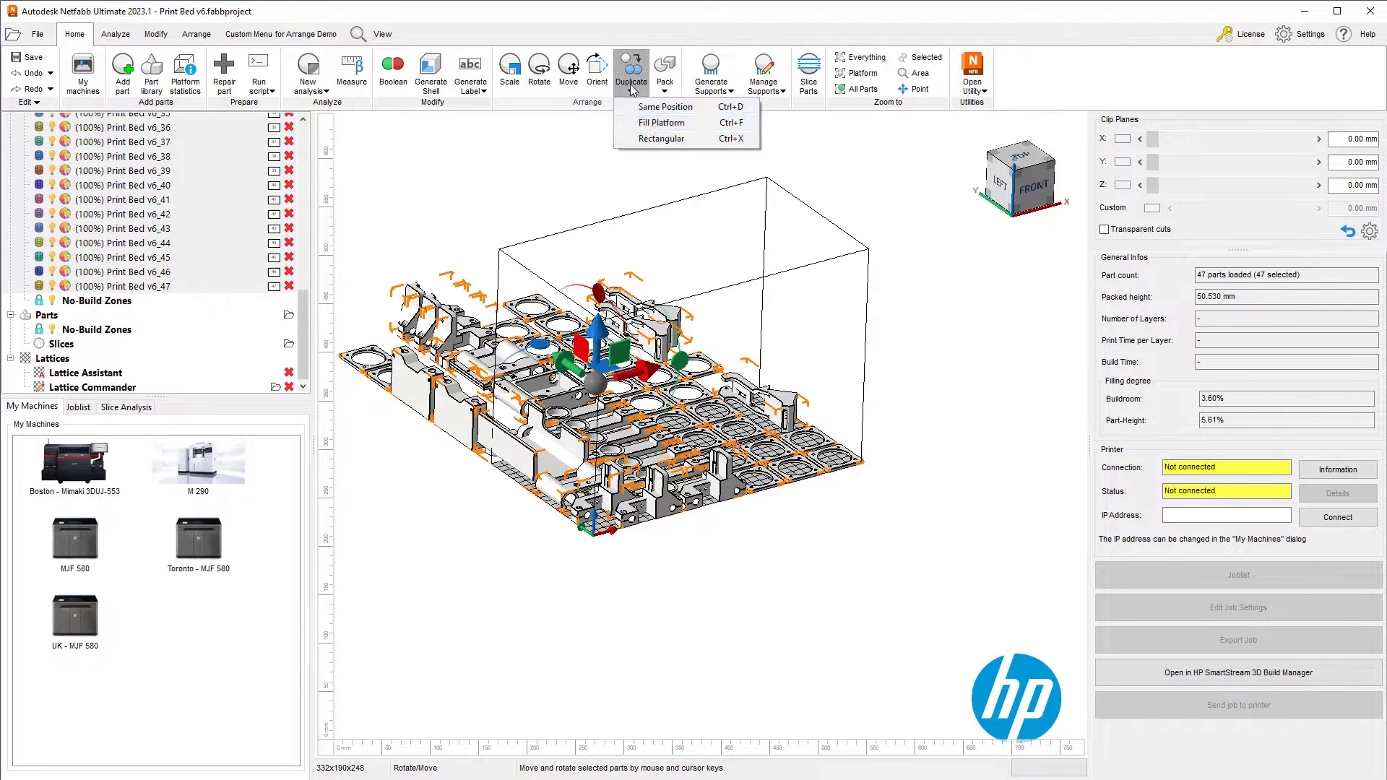
{"action": "left_click", "coordinate": [662, 114]}
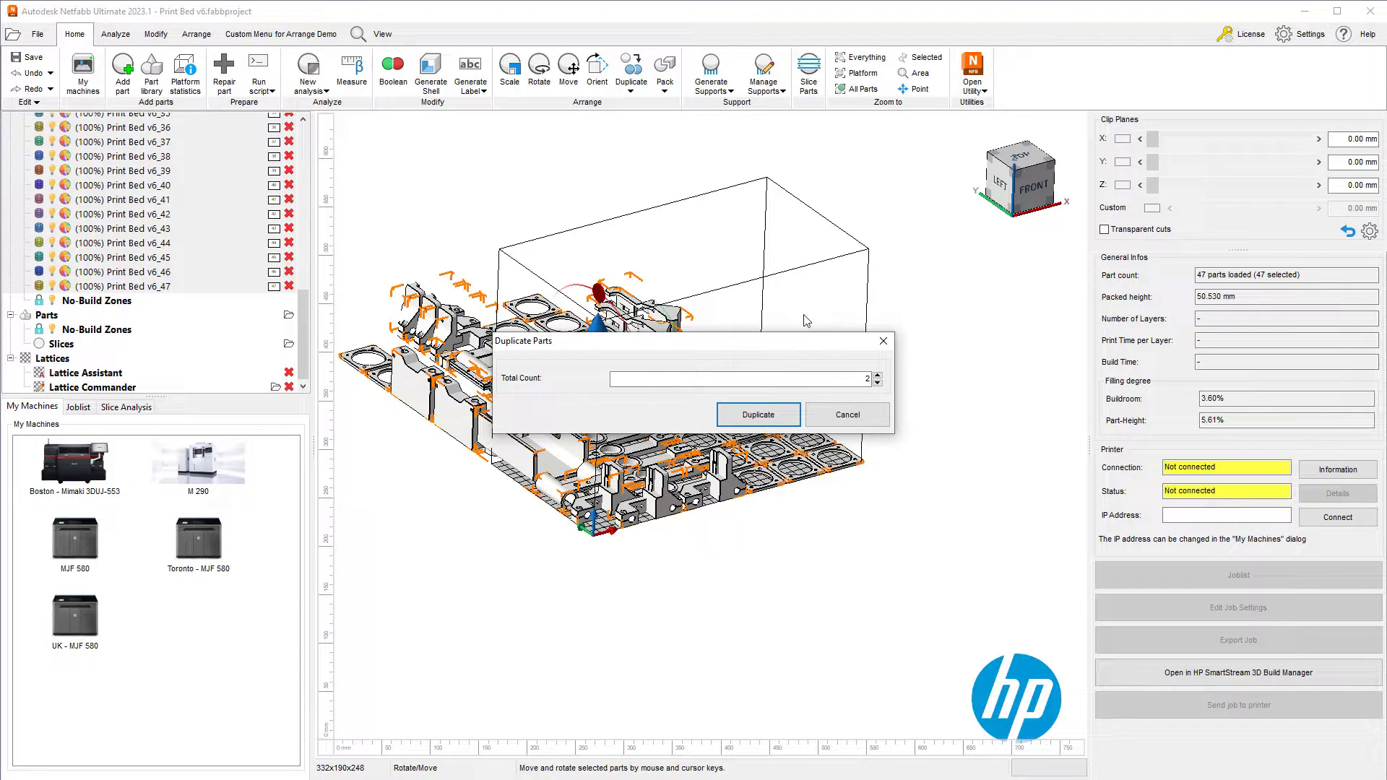
{"action": "left_click", "coordinate": [752, 409]}
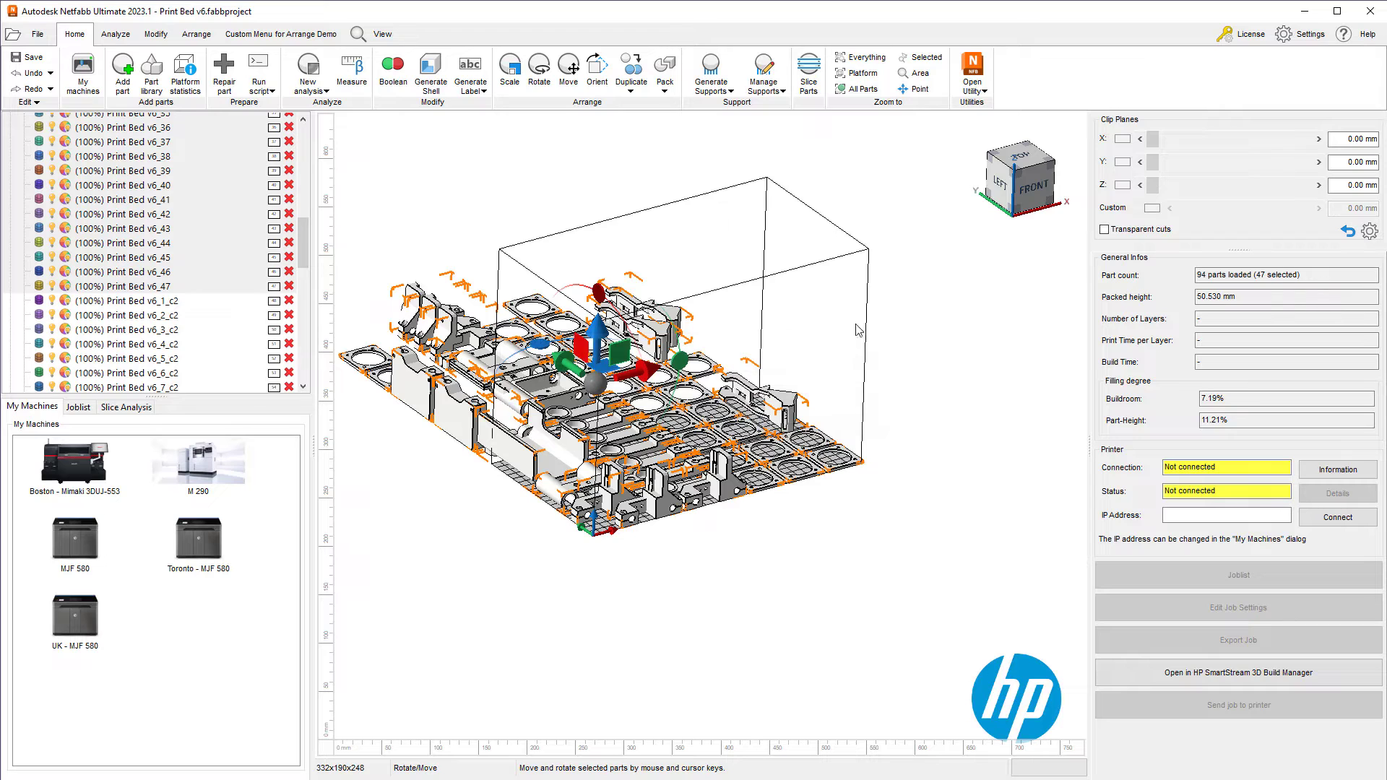
{"action": "scroll", "coordinate": [286, 336], "scroll_direction": "down", "scroll_amount": 10}
{"action": "scroll", "coordinate": [286, 336], "scroll_direction": "down", "scroll_amount": 5}
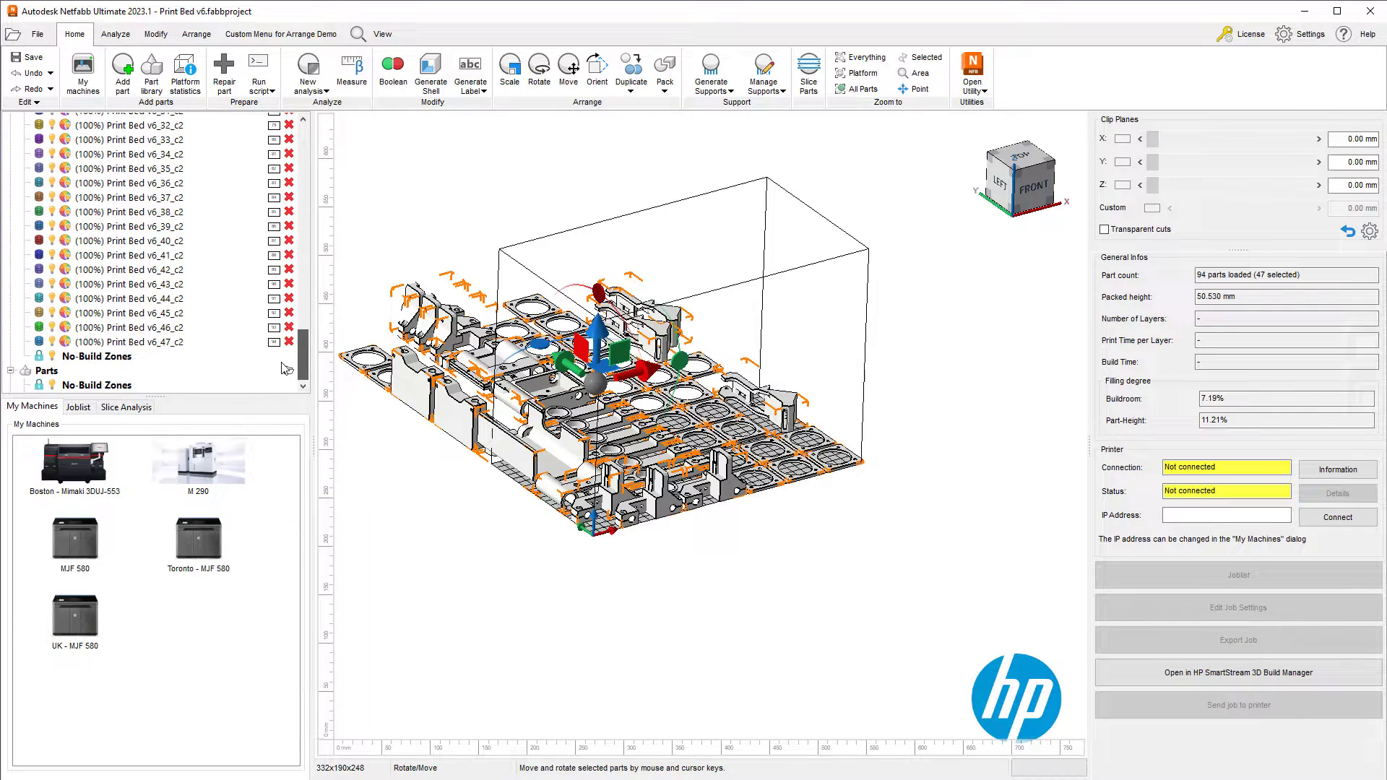
Move one part from the stacked pile along the Y axis with its gizmo arrow
{"action": "left_click", "coordinate": [403, 468]}
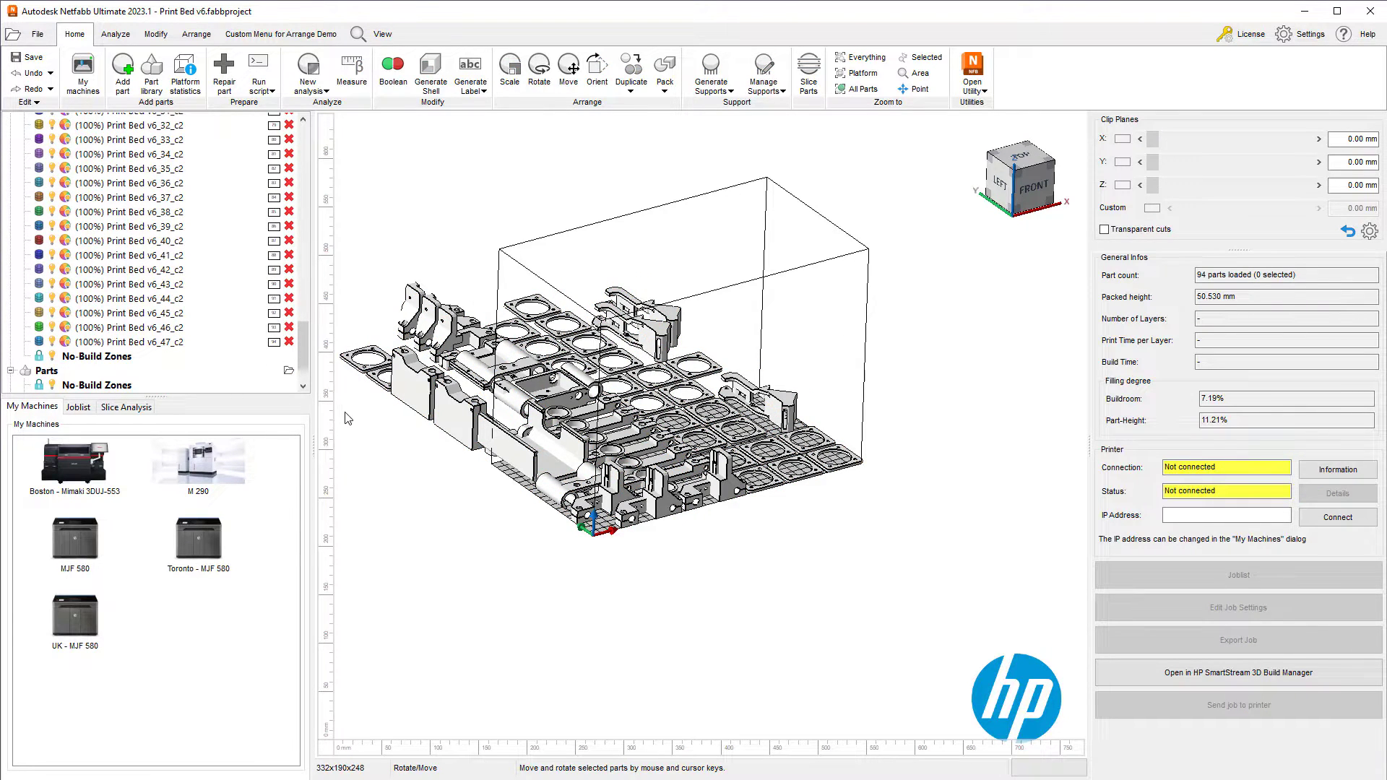
{"action": "scroll", "coordinate": [517, 487], "scroll_direction": "up", "scroll_amount": 3}
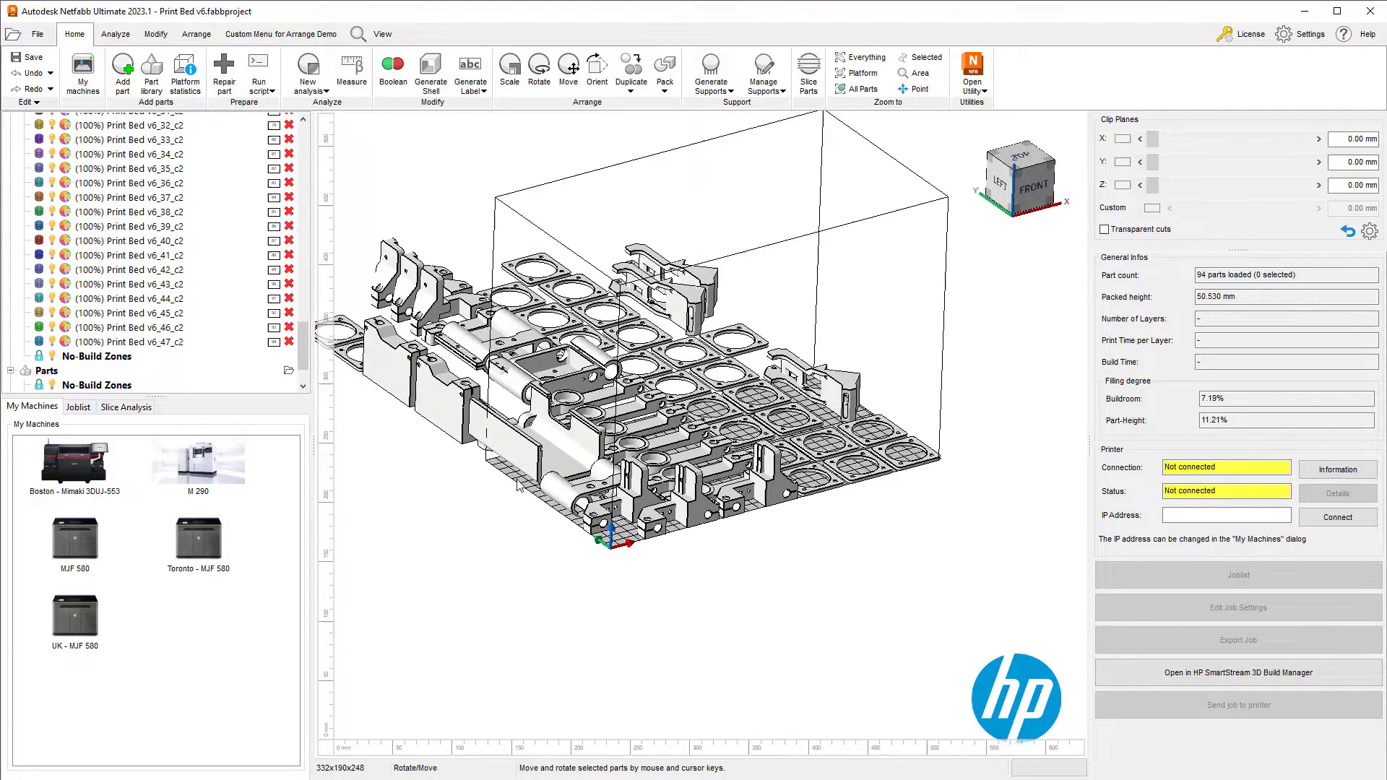
{"action": "right_click_drag", "start_coordinate": [515, 490], "coordinate": [687, 520]}
{"action": "left_click", "coordinate": [688, 514]}
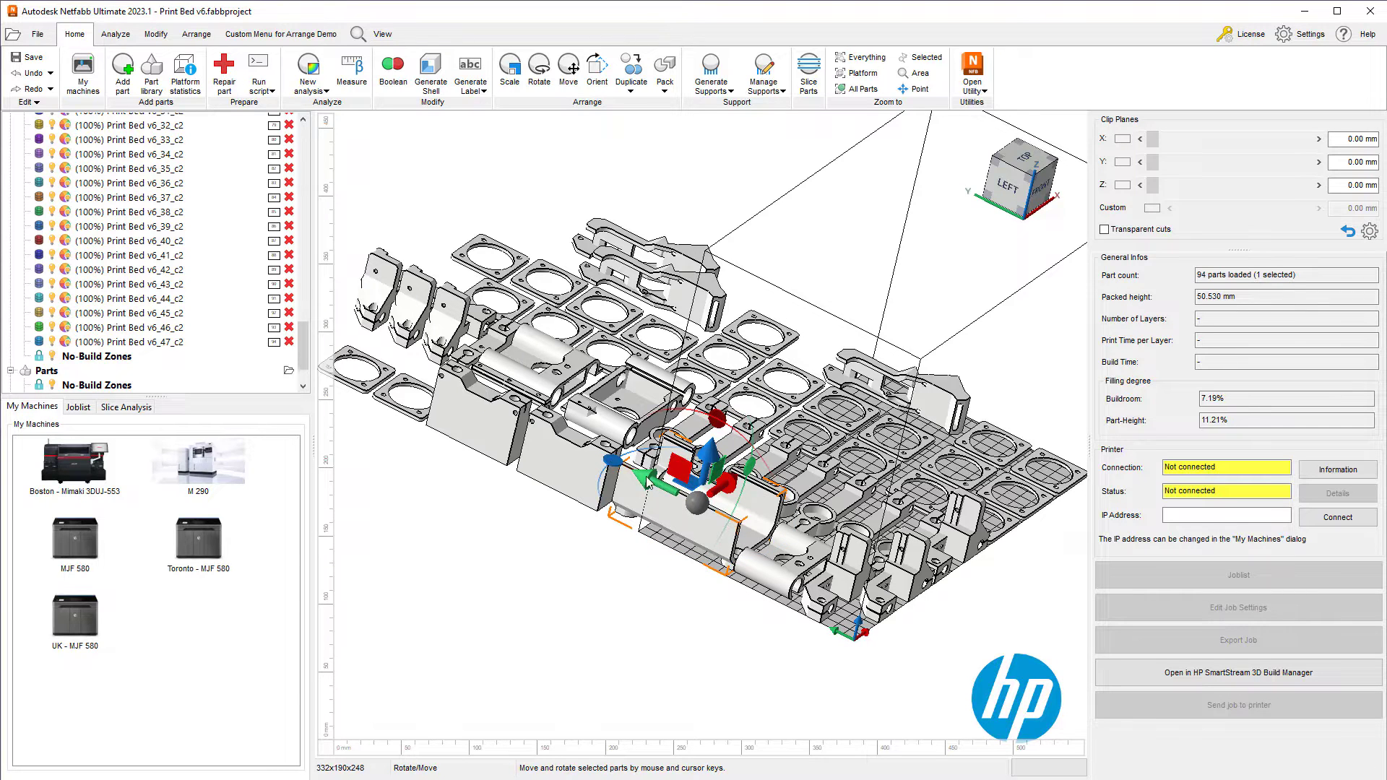
{"action": "left_click_drag", "start_coordinate": [641, 488], "coordinate": [947, 406]}
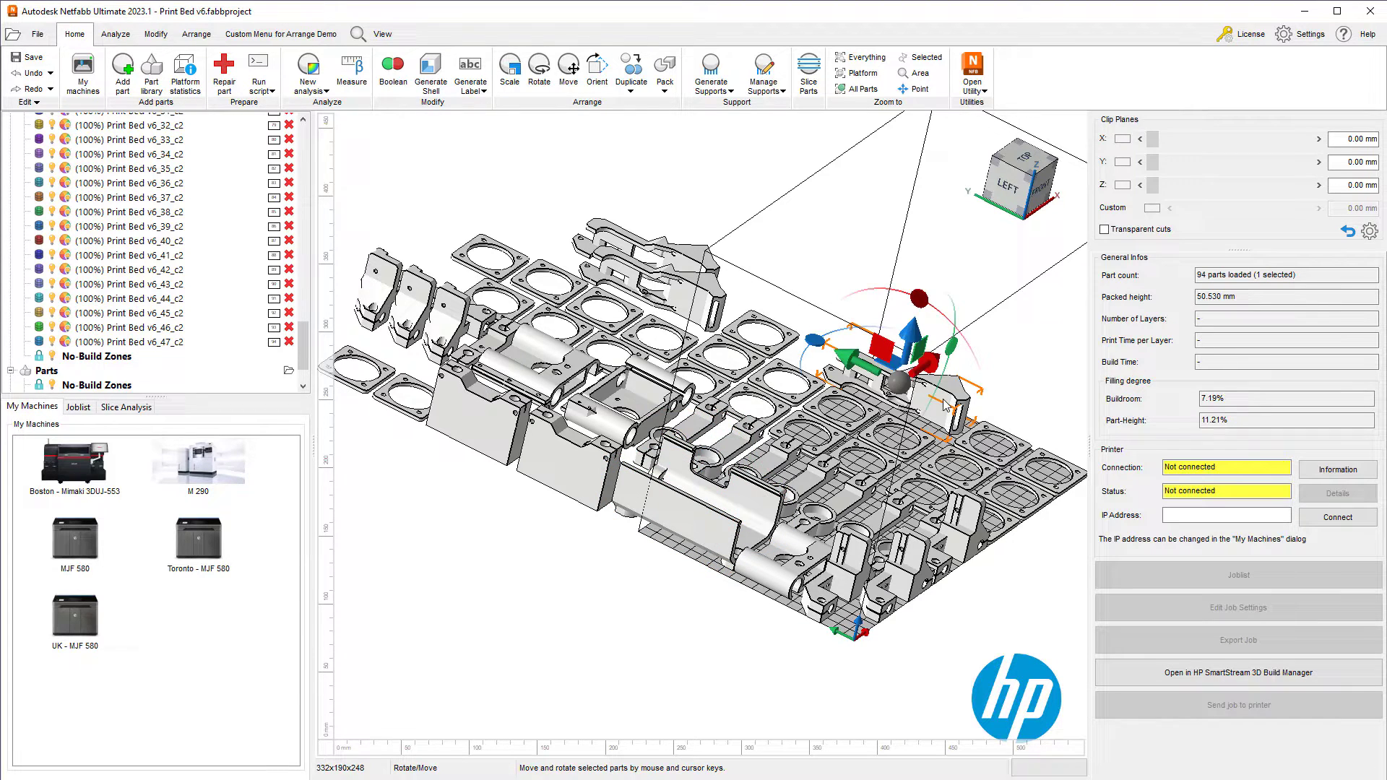
{"action": "left_click", "coordinate": [814, 270]}
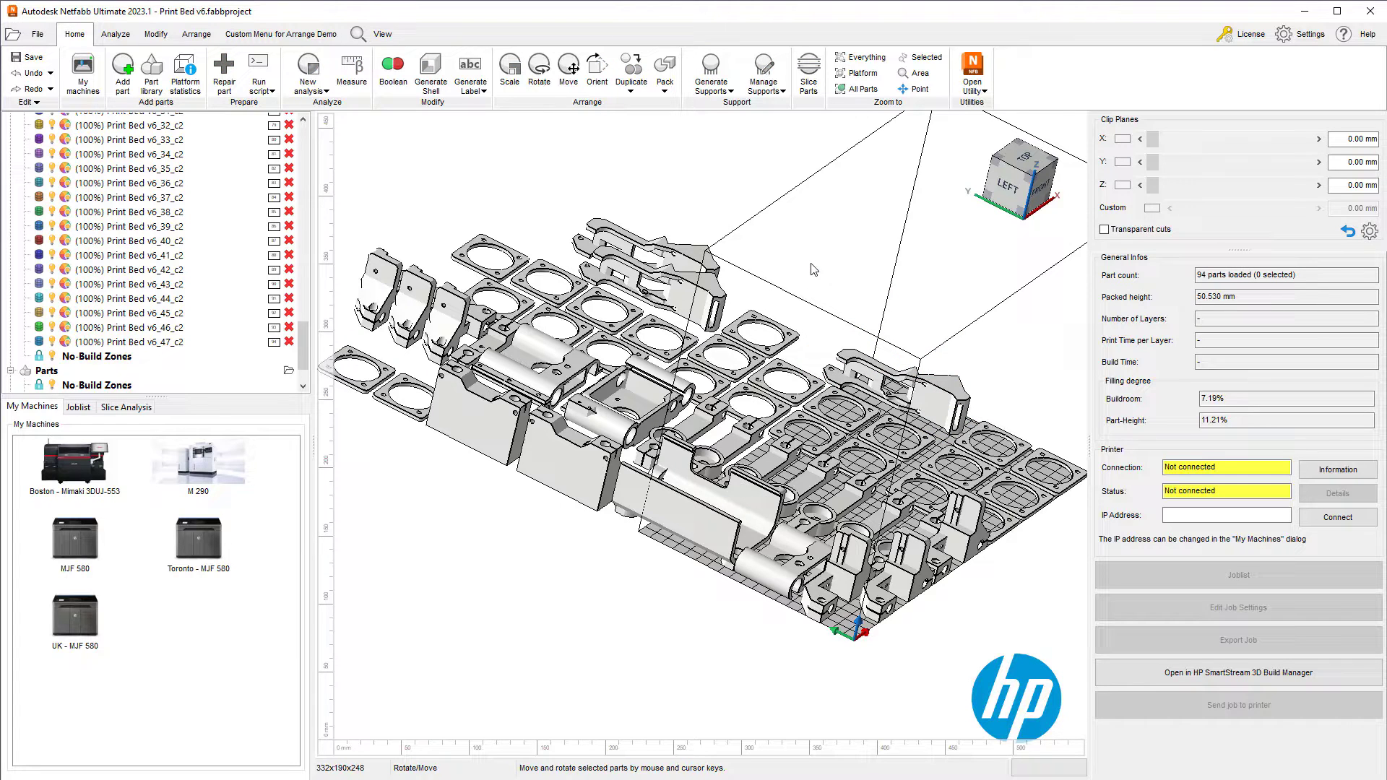
{"action": "key", "text": "ctrl+a"}
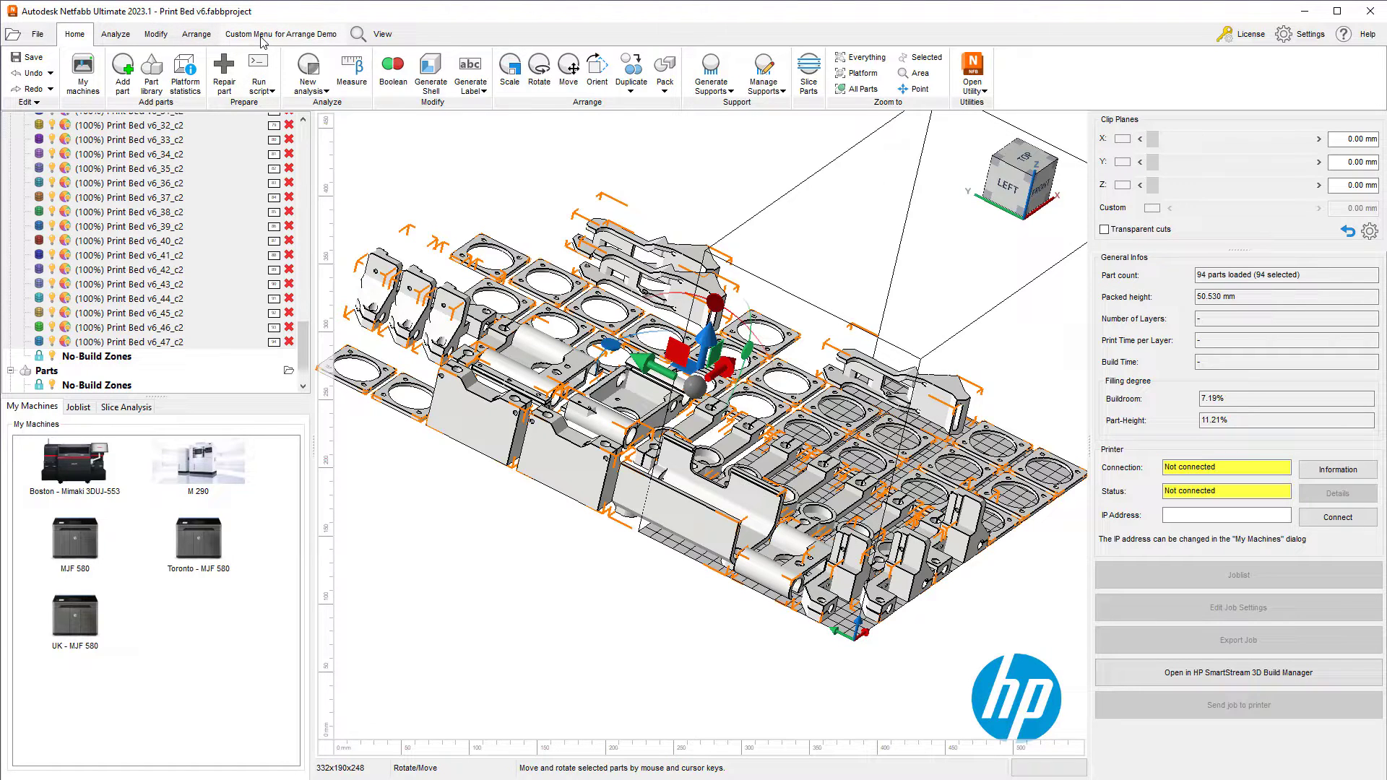
Switch to the Custom Menu for Arrange Demo tools and open the custom menu editor
{"action": "left_click", "coordinate": [505, 215]}
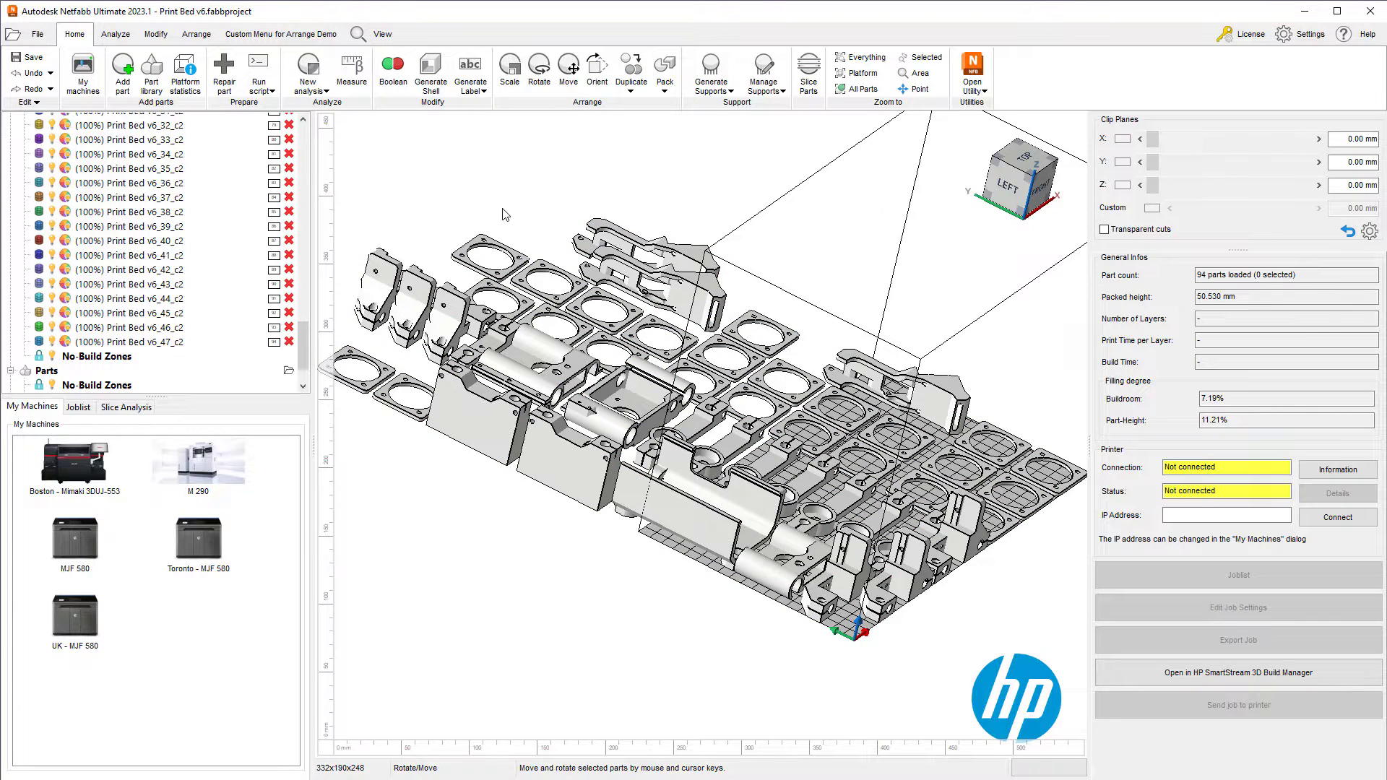
{"action": "left_click", "coordinate": [293, 36]}
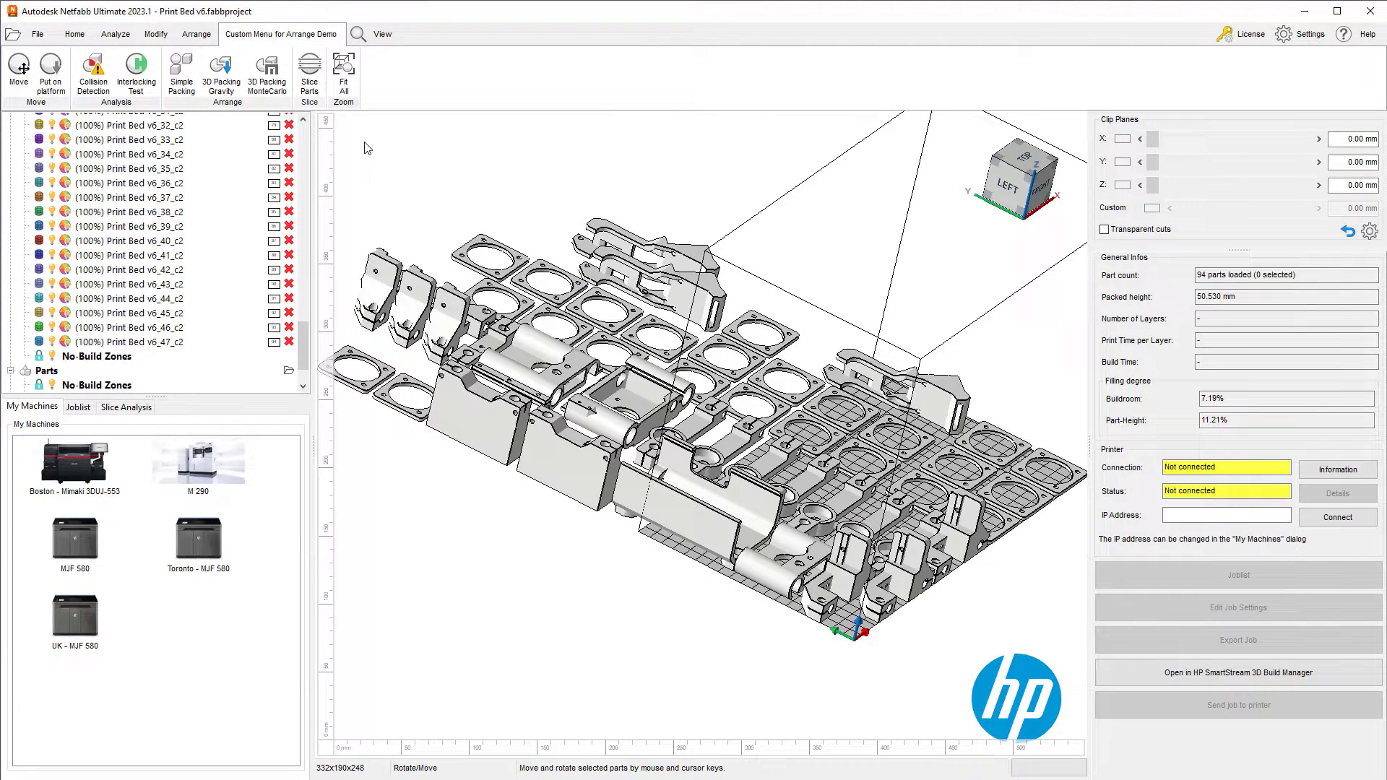
{"action": "left_click", "coordinate": [1300, 41]}
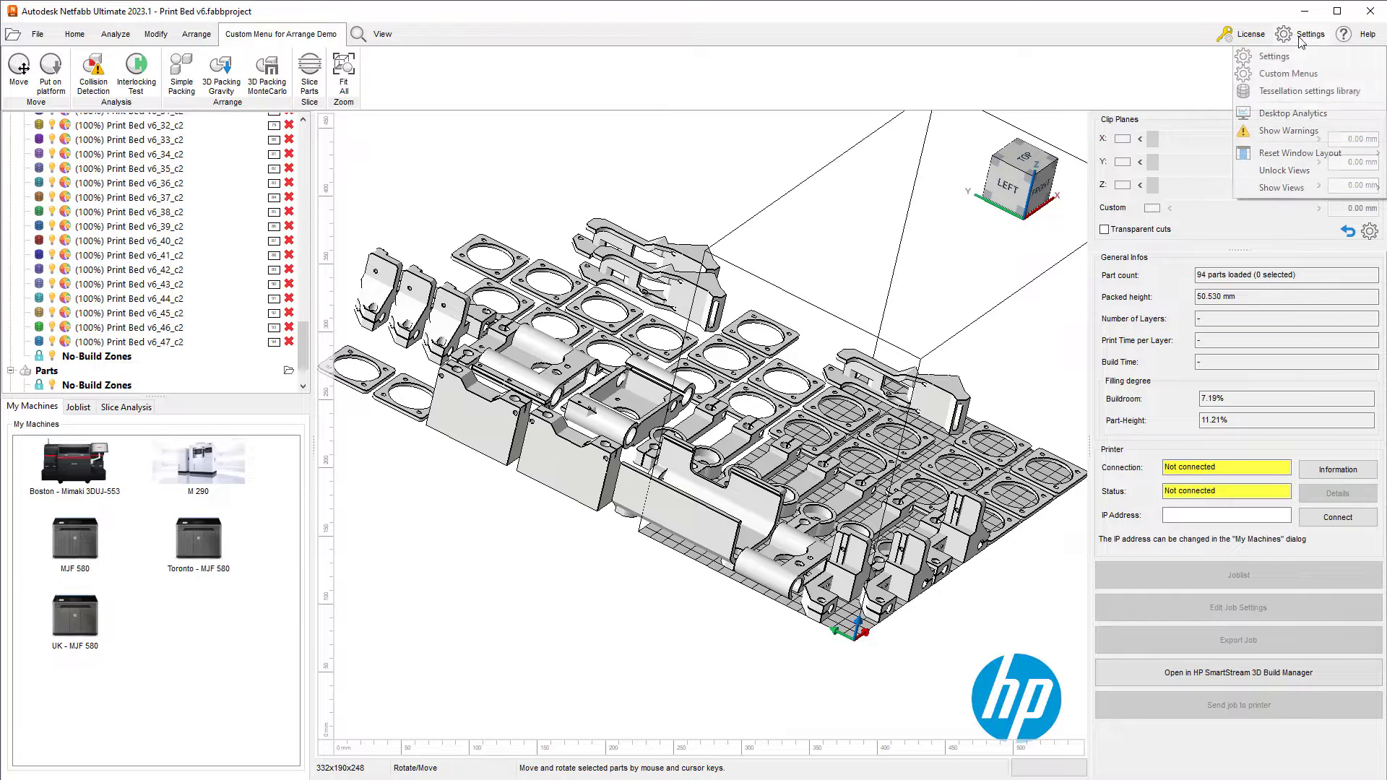
{"action": "left_click", "coordinate": [1293, 78]}
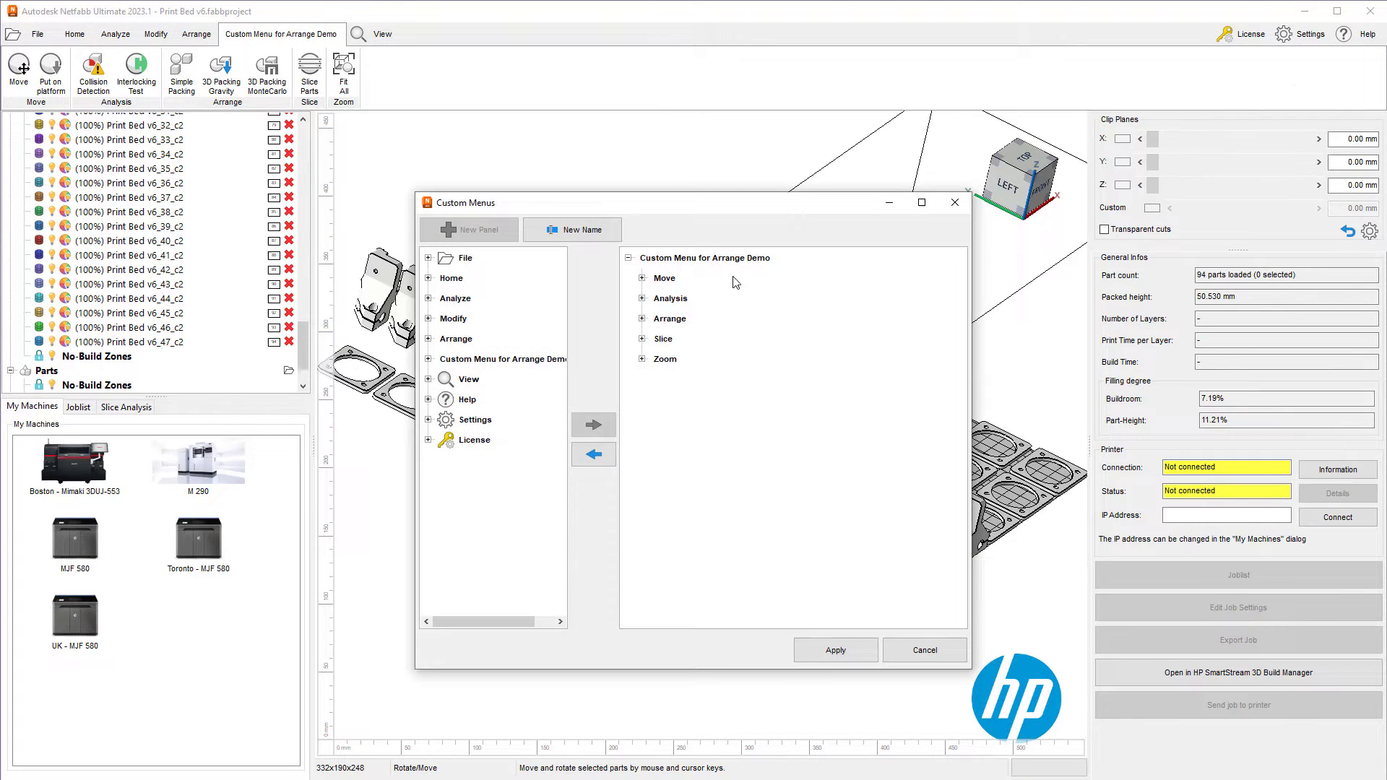
Browse the Move and Home > Add parts nodes, then cancel the editor unchanged
{"action": "left_click", "coordinate": [666, 257]}
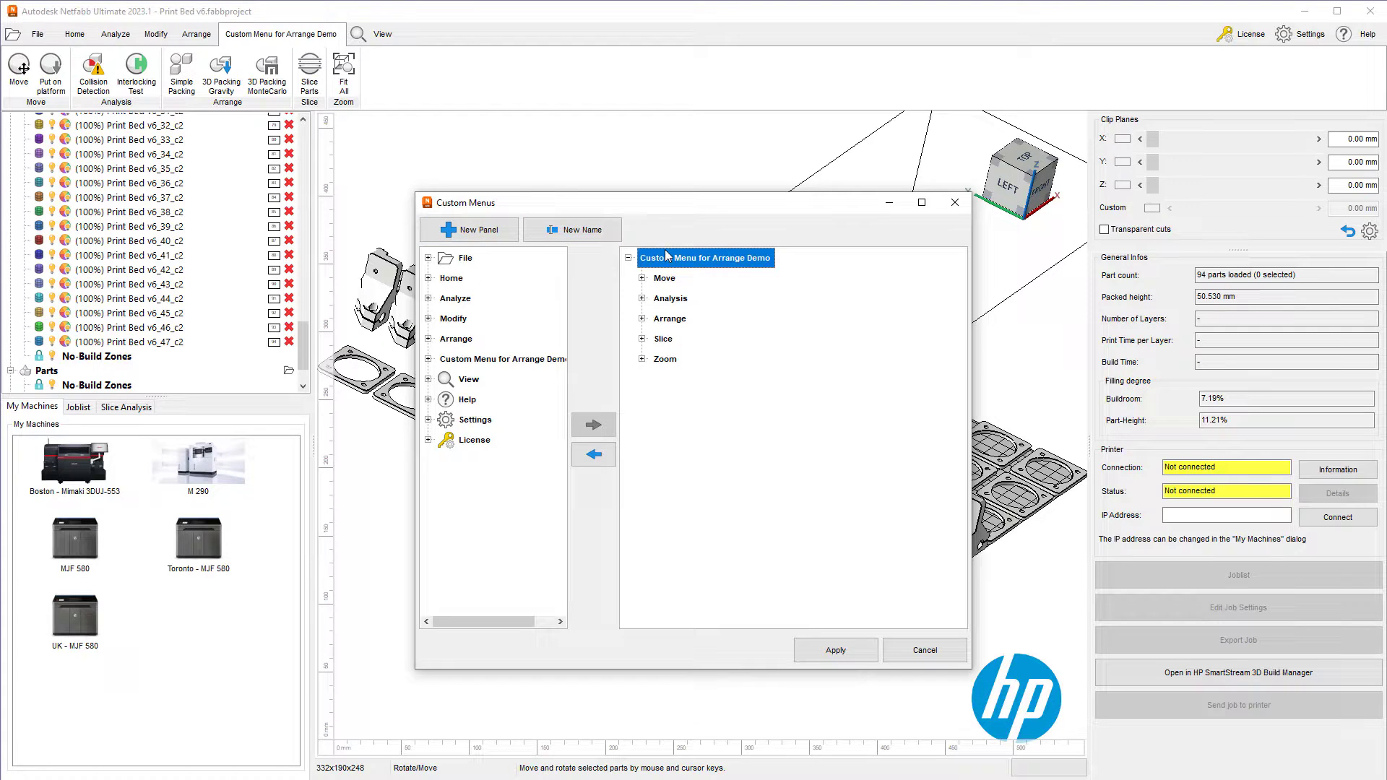
{"action": "left_click", "coordinate": [664, 278]}
{"action": "left_click", "coordinate": [641, 279]}
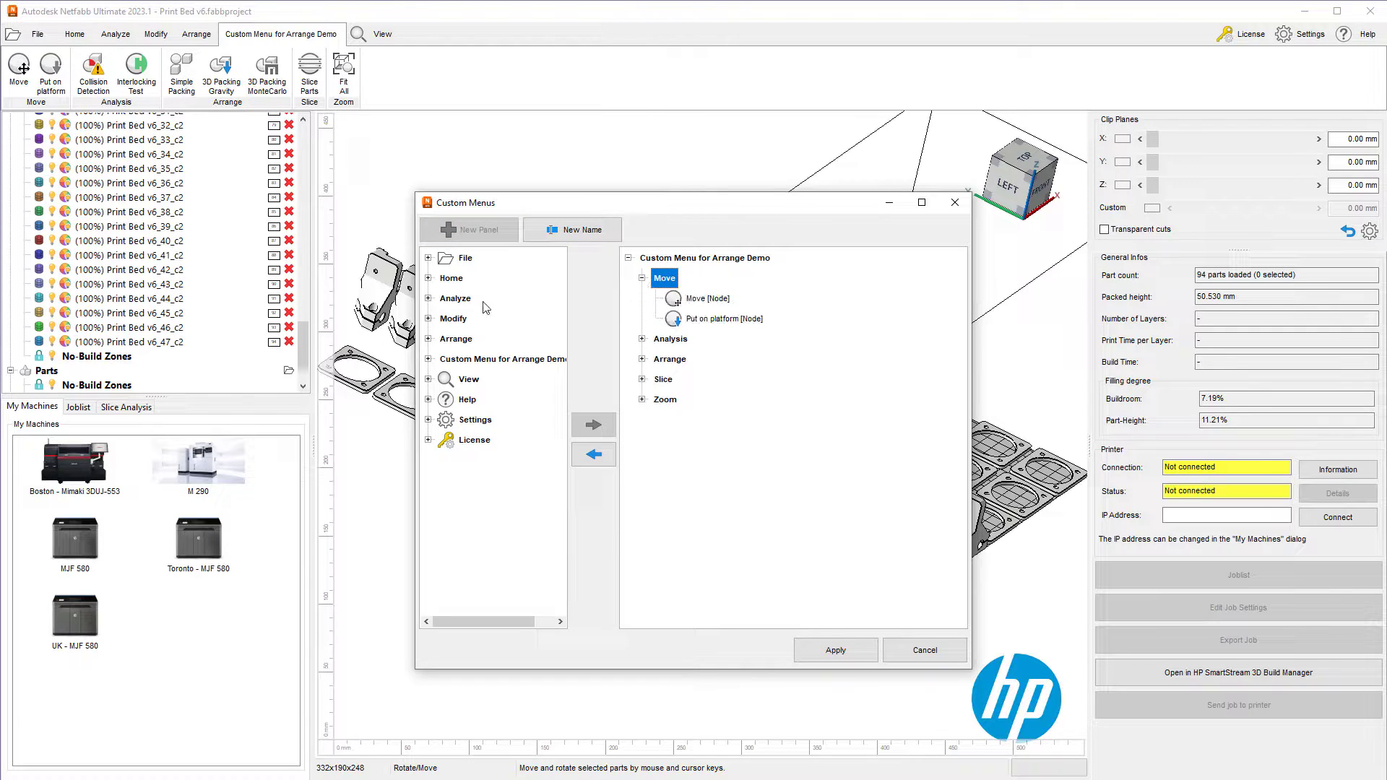
{"action": "left_click", "coordinate": [427, 278]}
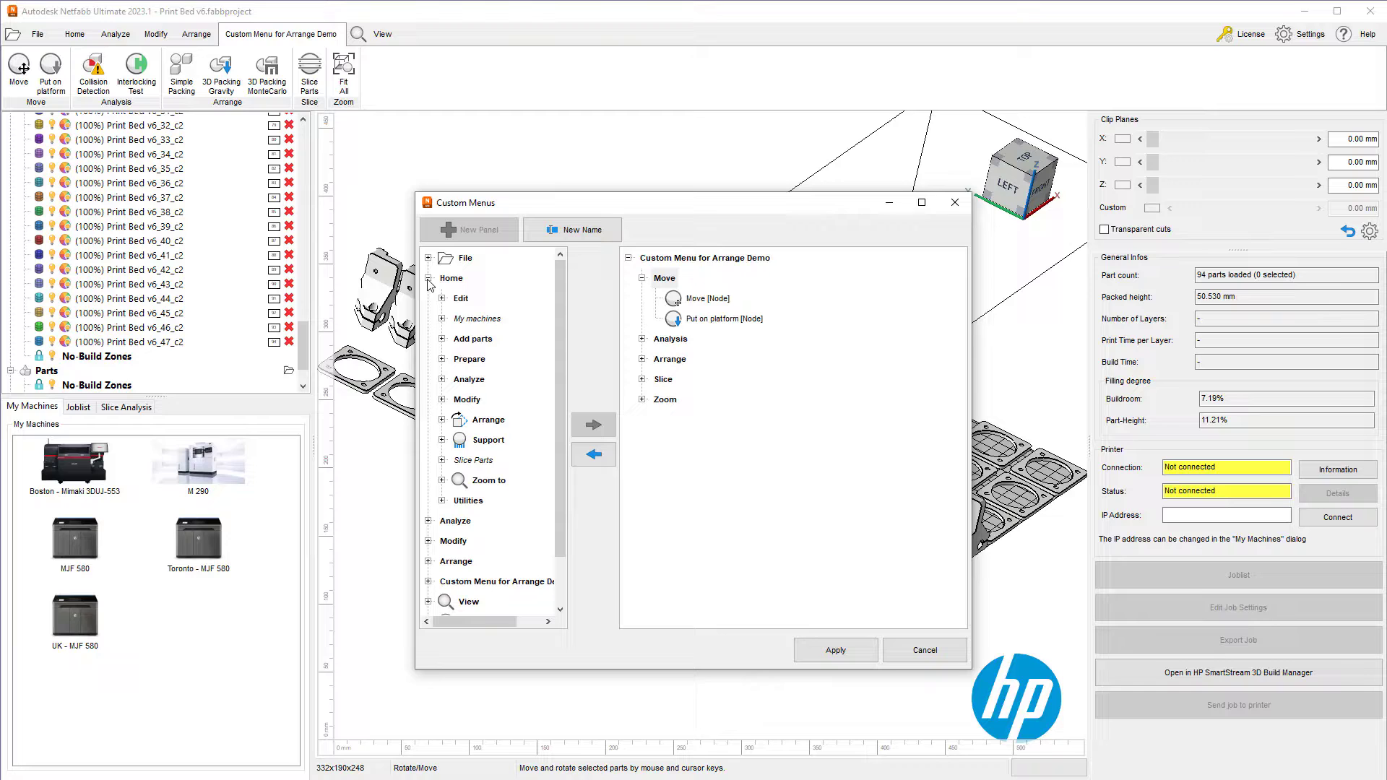
{"action": "left_click", "coordinate": [441, 339]}
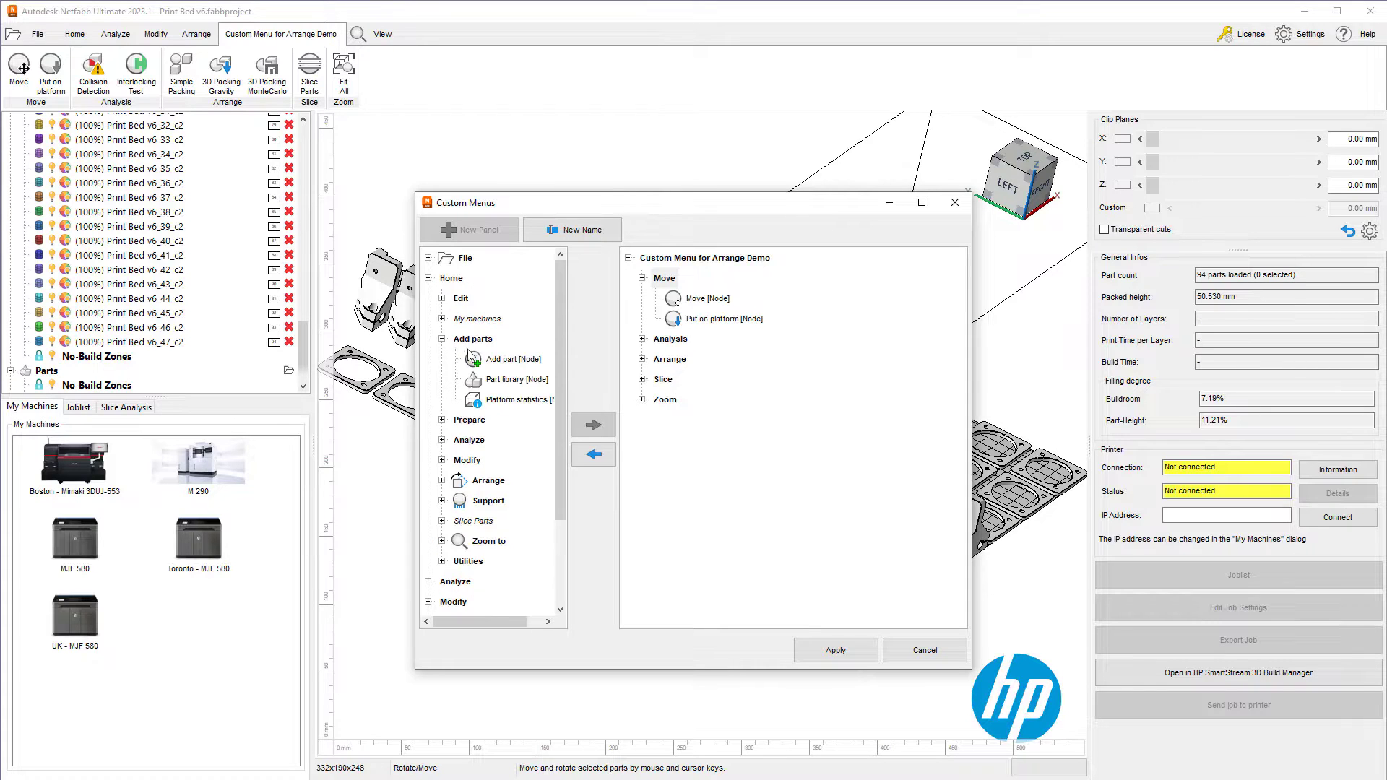
{"action": "left_click", "coordinate": [485, 361]}
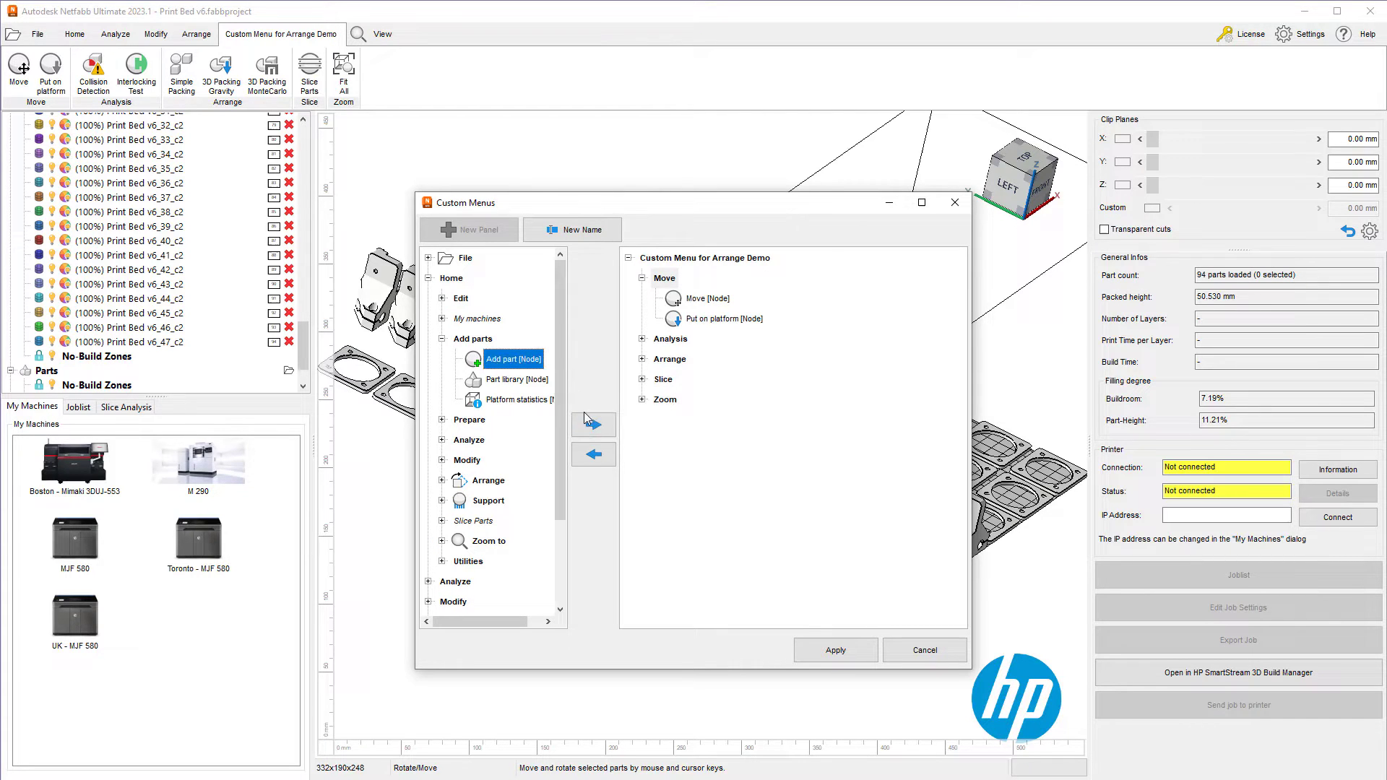
{"action": "left_click", "coordinate": [925, 650]}
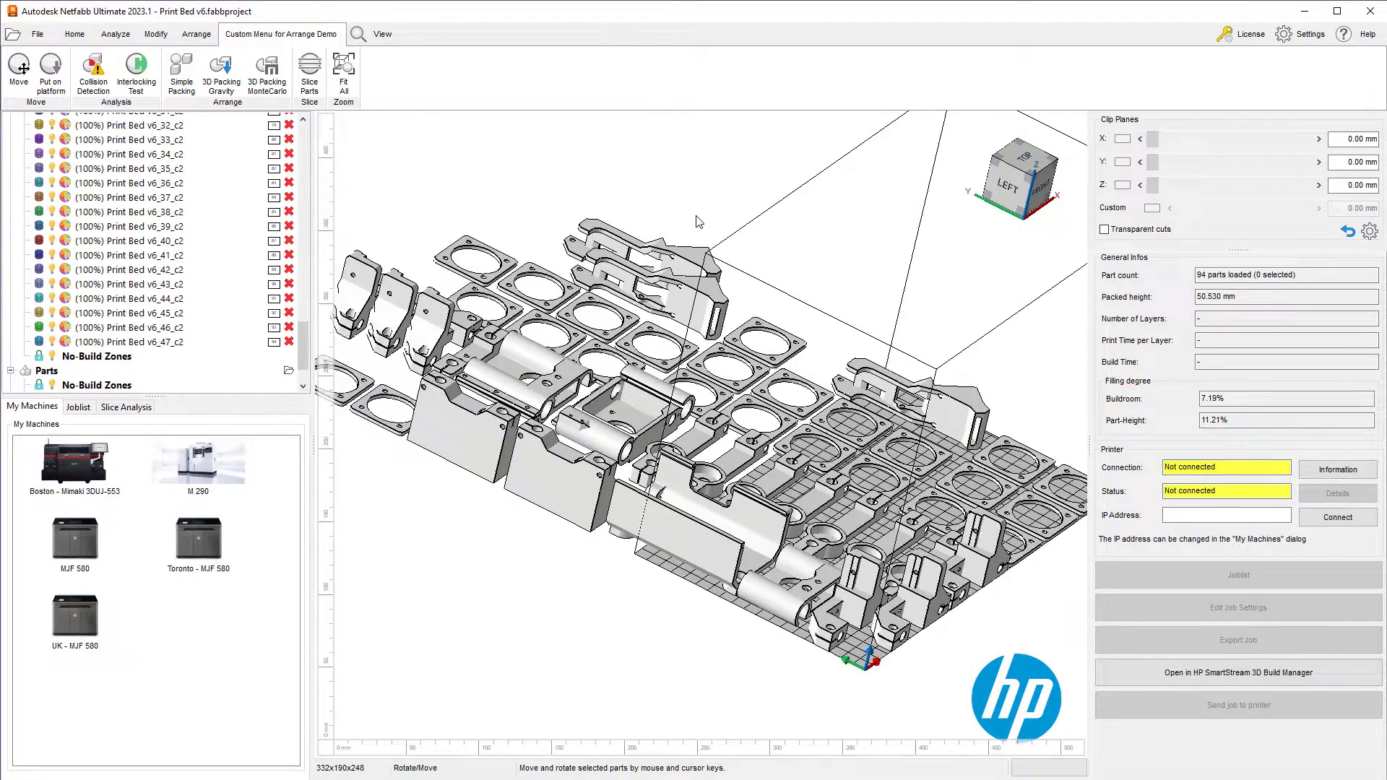
Pack all 94 parts by simple bounding box with 5 mm part and side-wall distances
{"action": "scroll", "coordinate": [699, 223], "scroll_direction": "down", "scroll_amount": 3}
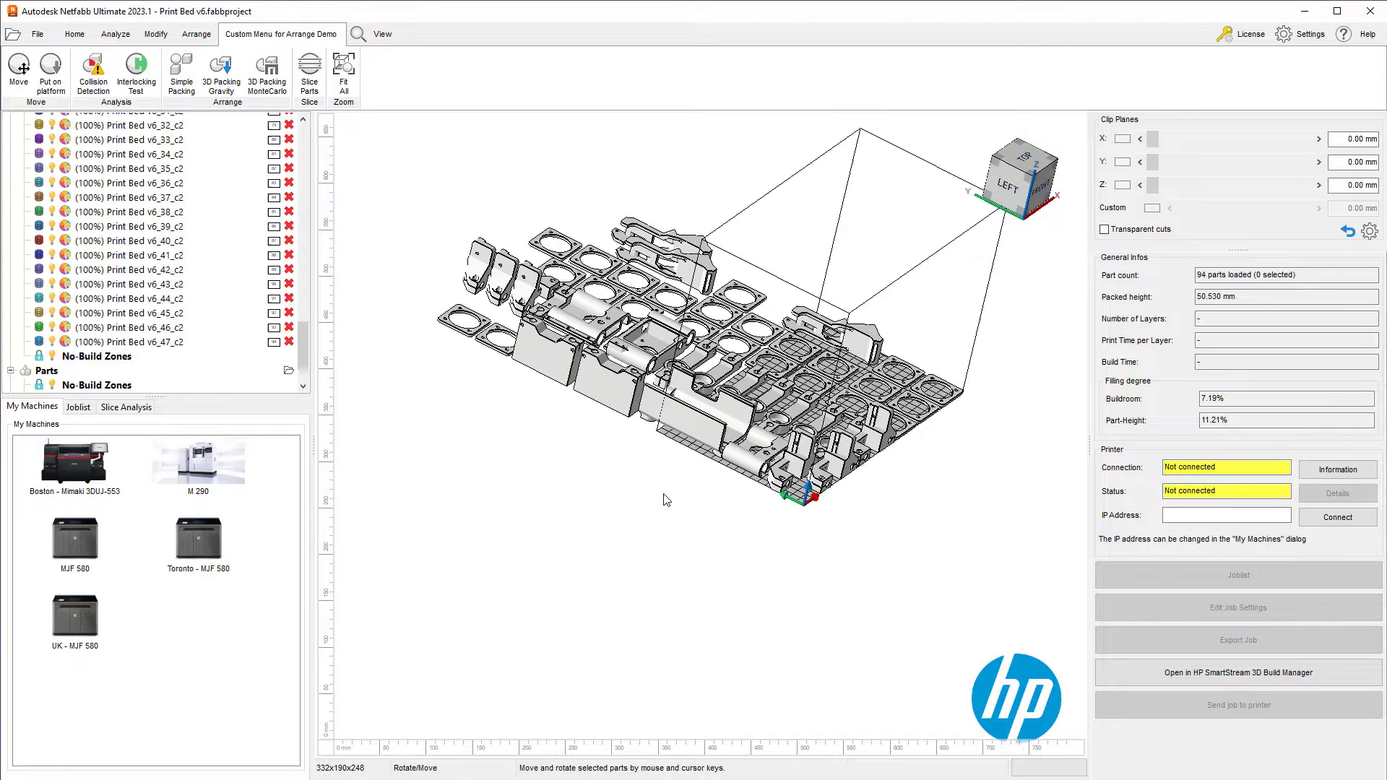
{"action": "key", "text": "ctrl+a"}
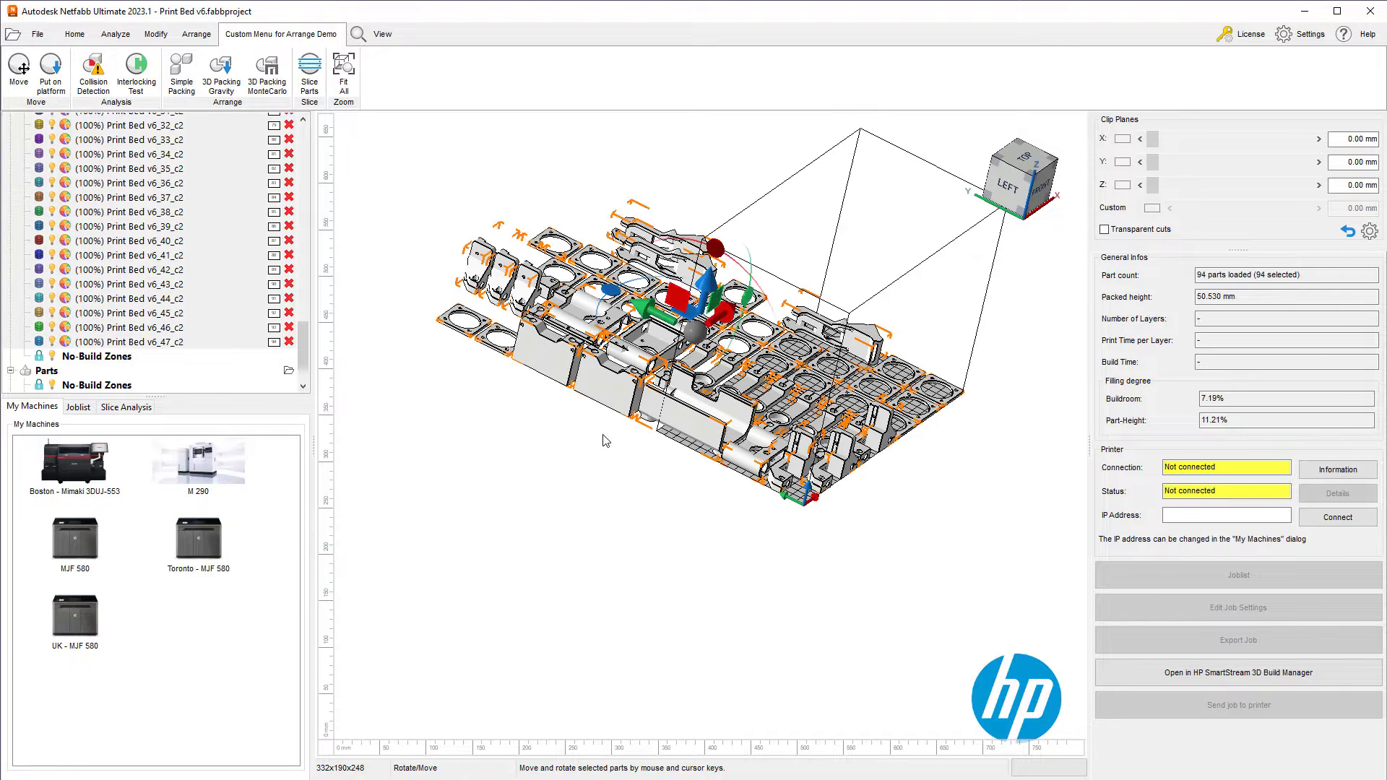
{"action": "left_click", "coordinate": [182, 76]}
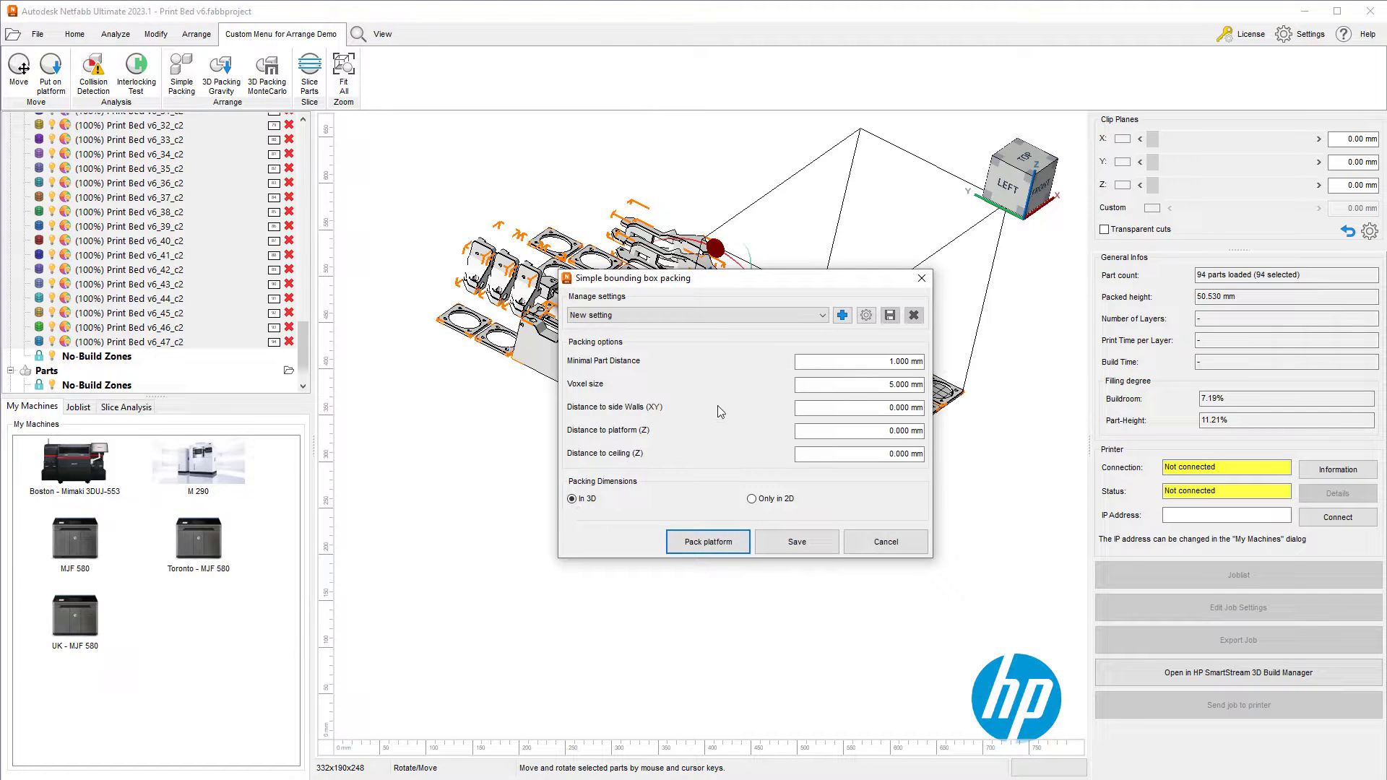
{"action": "left_click", "coordinate": [877, 363]}
{"action": "type", "text": "5"}
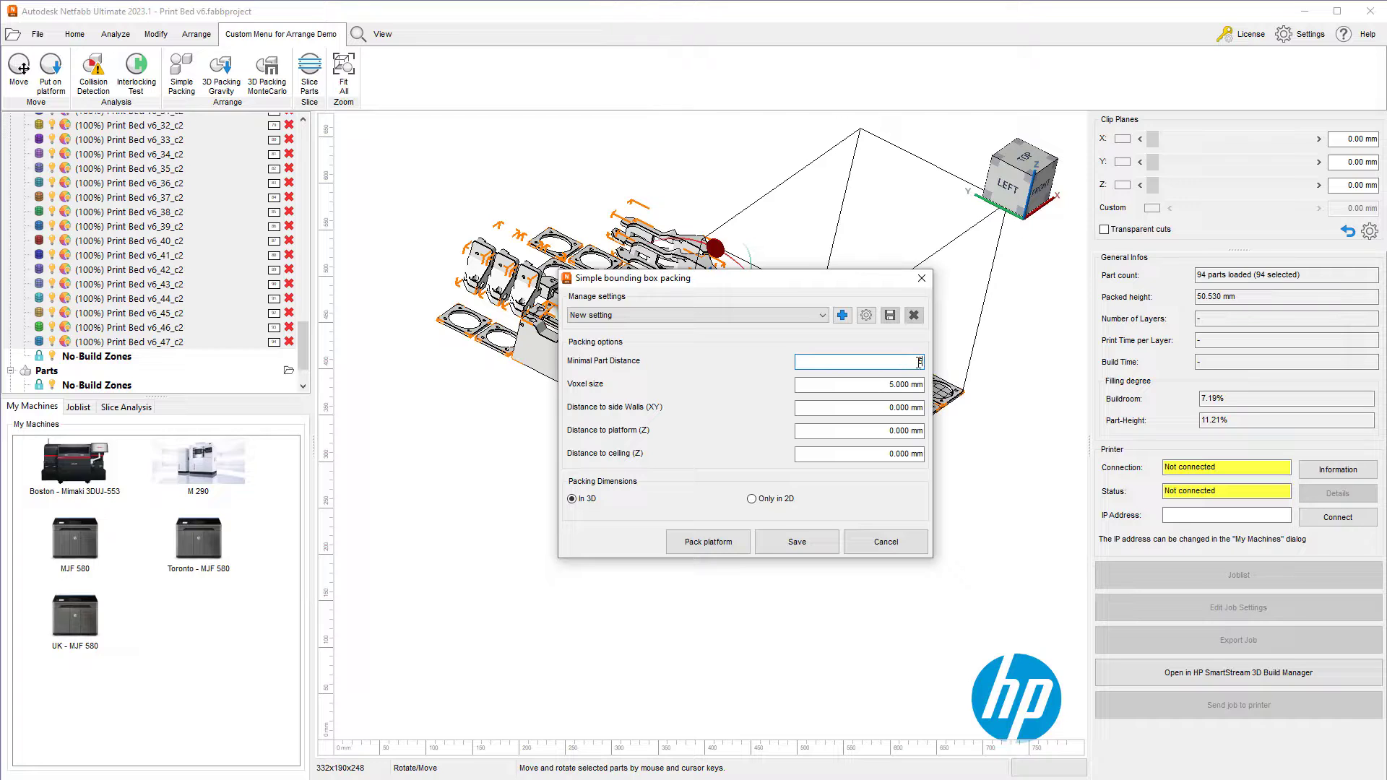
{"action": "left_click", "coordinate": [894, 408]}
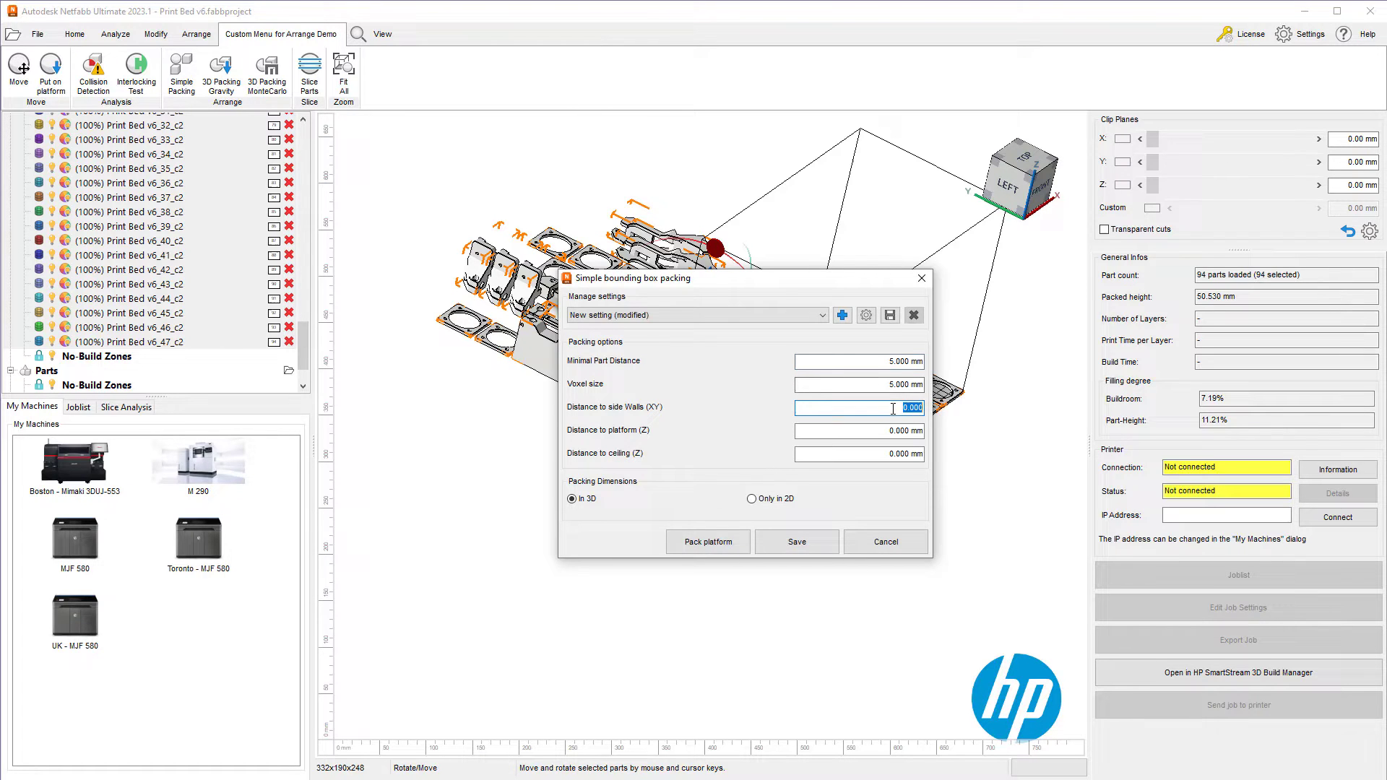
{"action": "type", "text": "5"}
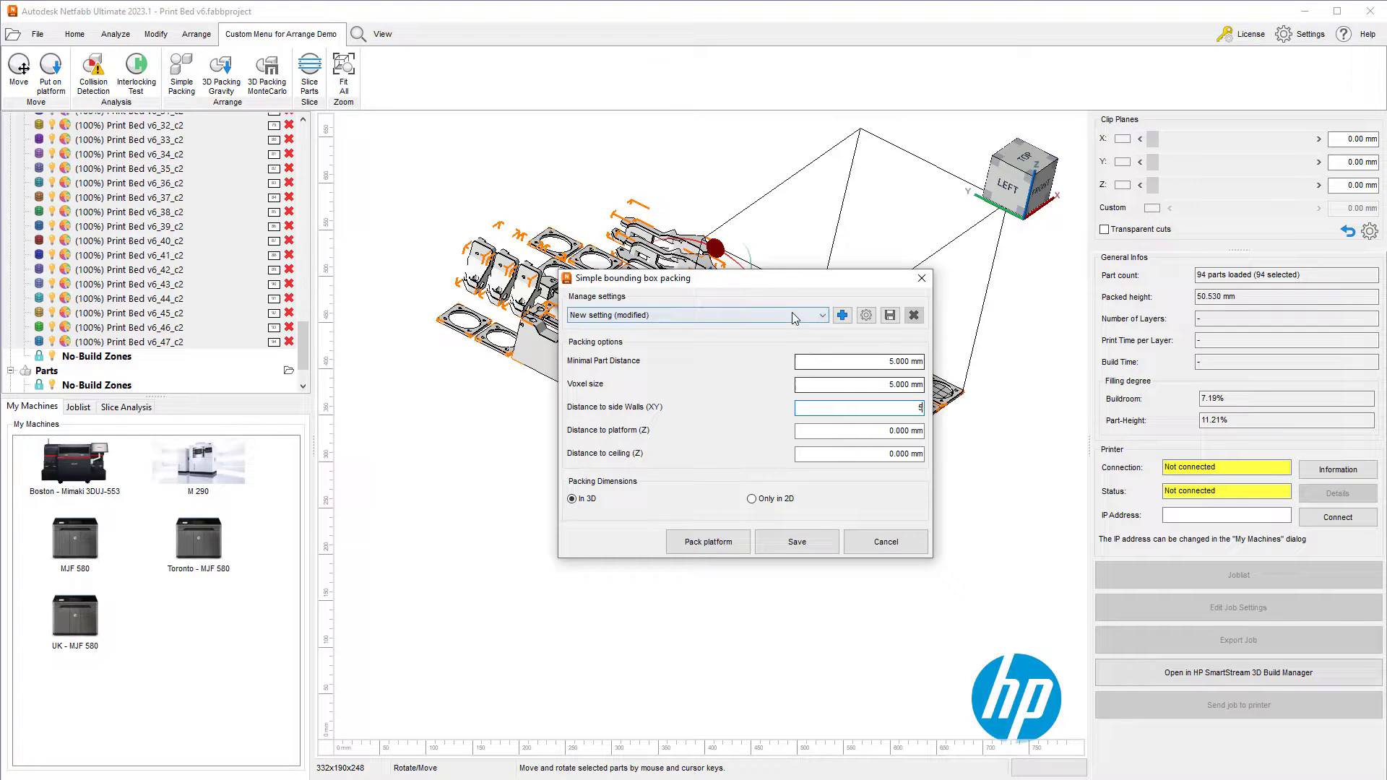
{"action": "left_click_drag", "start_coordinate": [737, 278], "coordinate": [321, 267]}
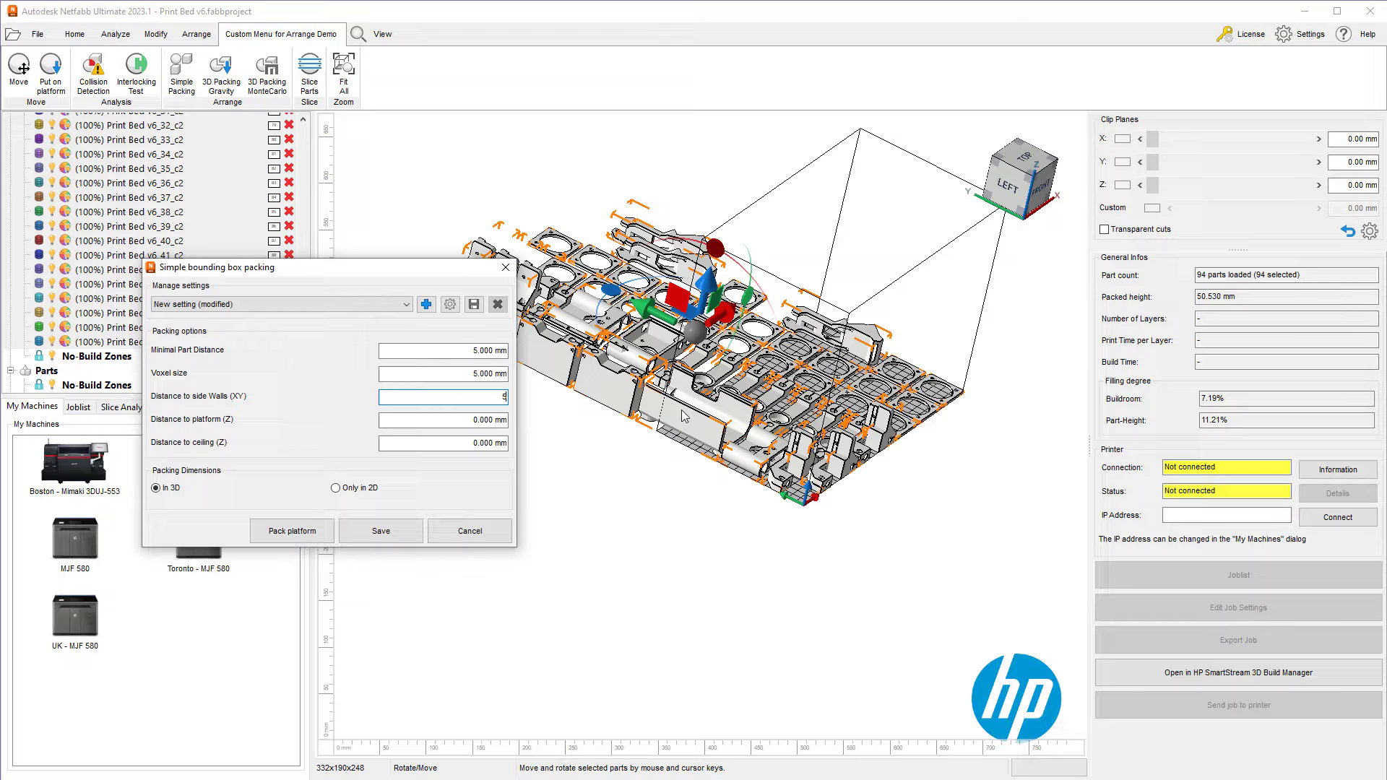
{"action": "left_click", "coordinate": [289, 531]}
{"action": "left_click", "coordinate": [562, 561]}
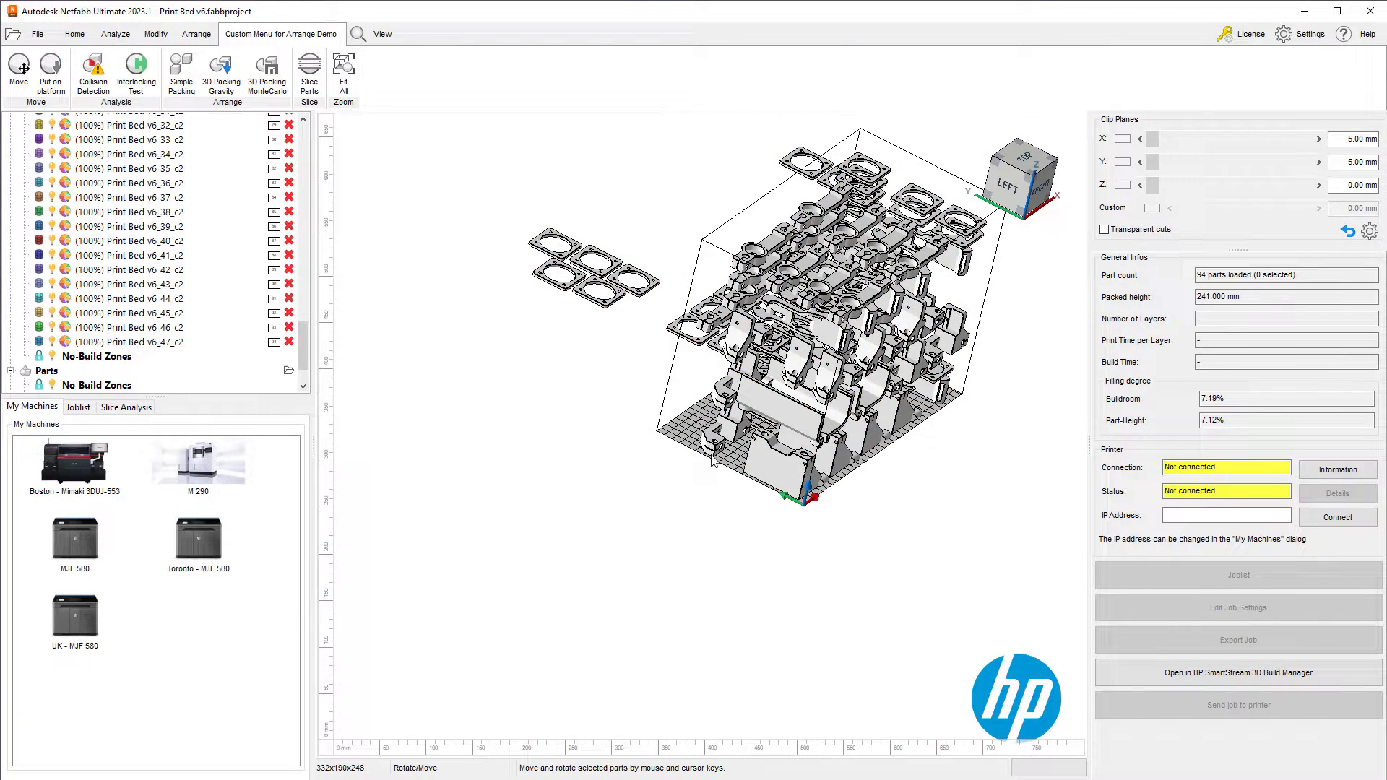
{"action": "left_click", "coordinate": [791, 412]}
{"action": "scroll", "coordinate": [779, 457], "scroll_direction": "down", "scroll_amount": 1}
{"action": "scroll", "coordinate": [780, 456], "scroll_direction": "up", "scroll_amount": 5}
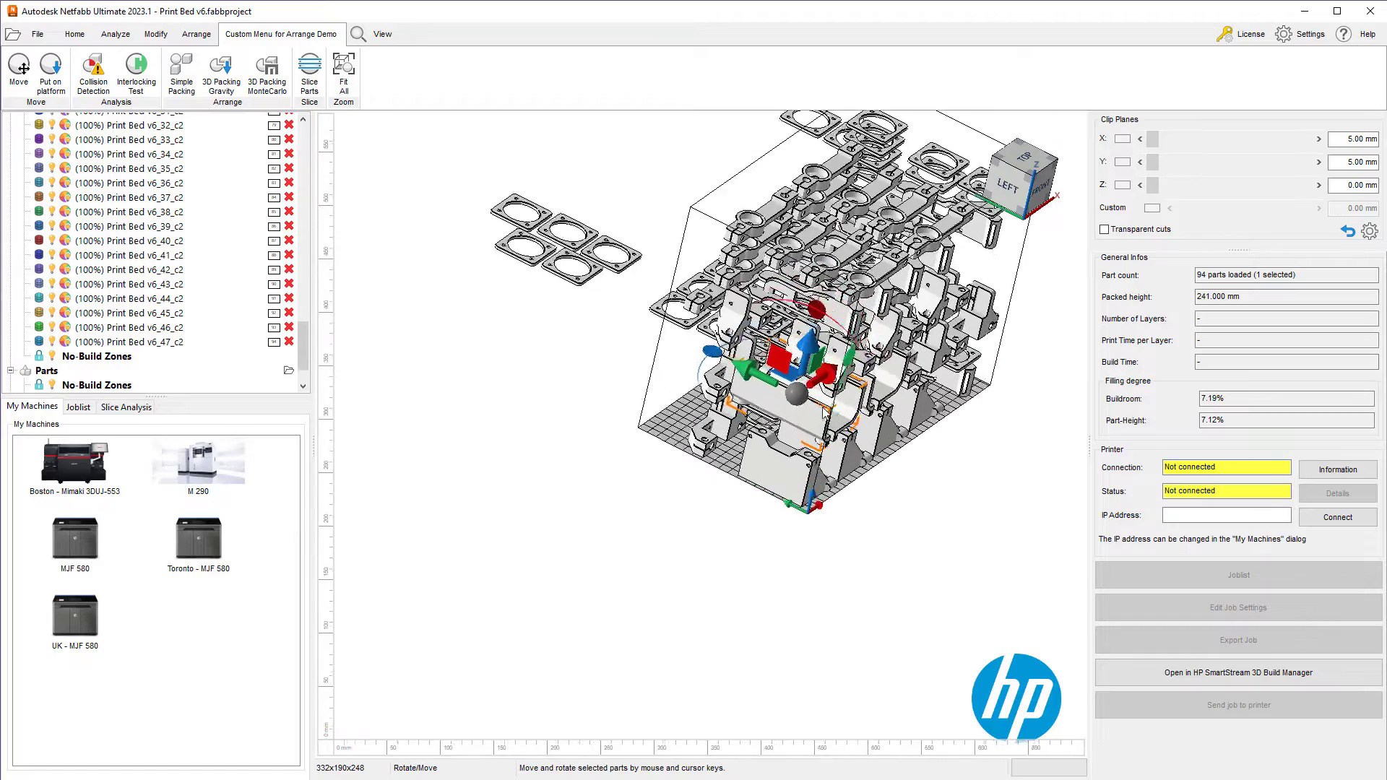
{"action": "right_click_drag", "start_coordinate": [730, 498], "coordinate": [798, 433]}
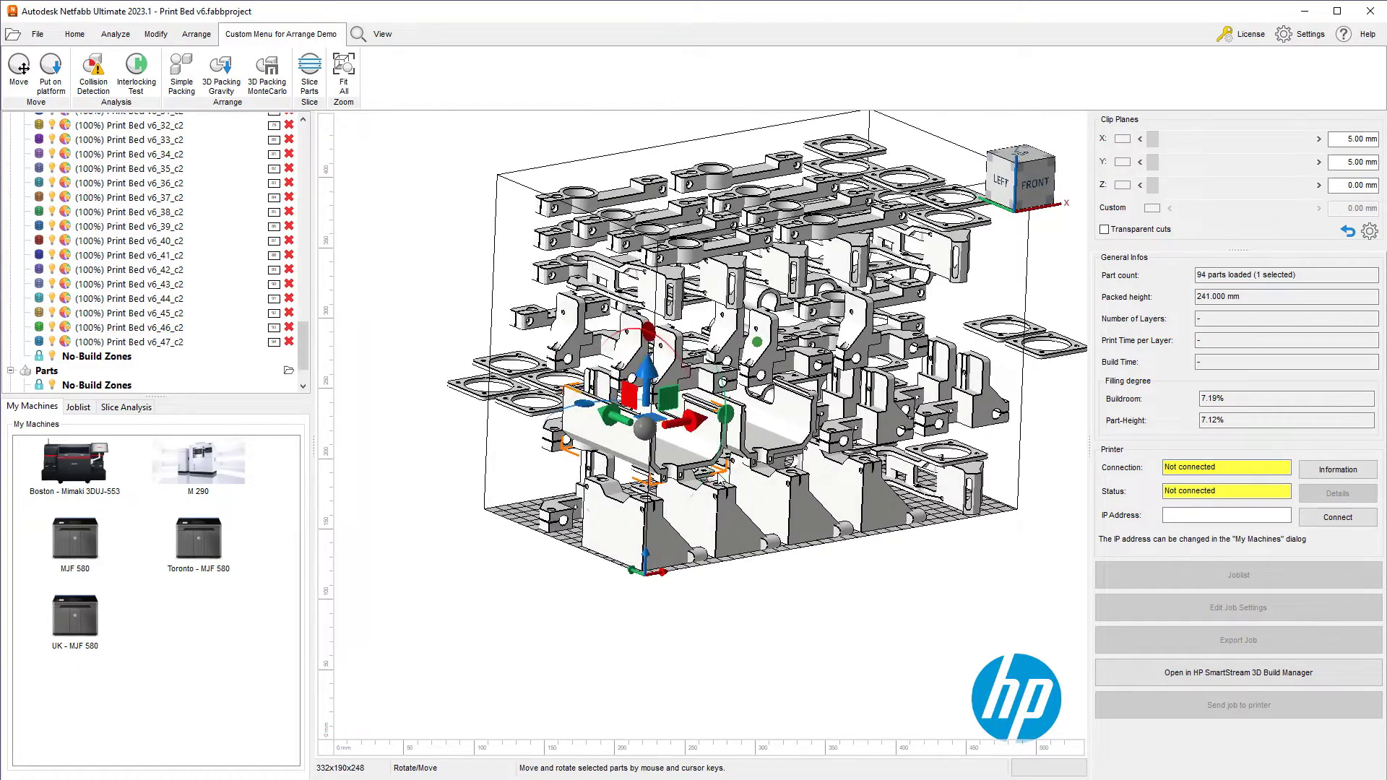
{"action": "left_click", "coordinate": [798, 433], "text": "ctrl"}
{"action": "right_click_drag", "start_coordinate": [823, 506], "coordinate": [686, 372]}
{"action": "left_click", "coordinate": [634, 335]}
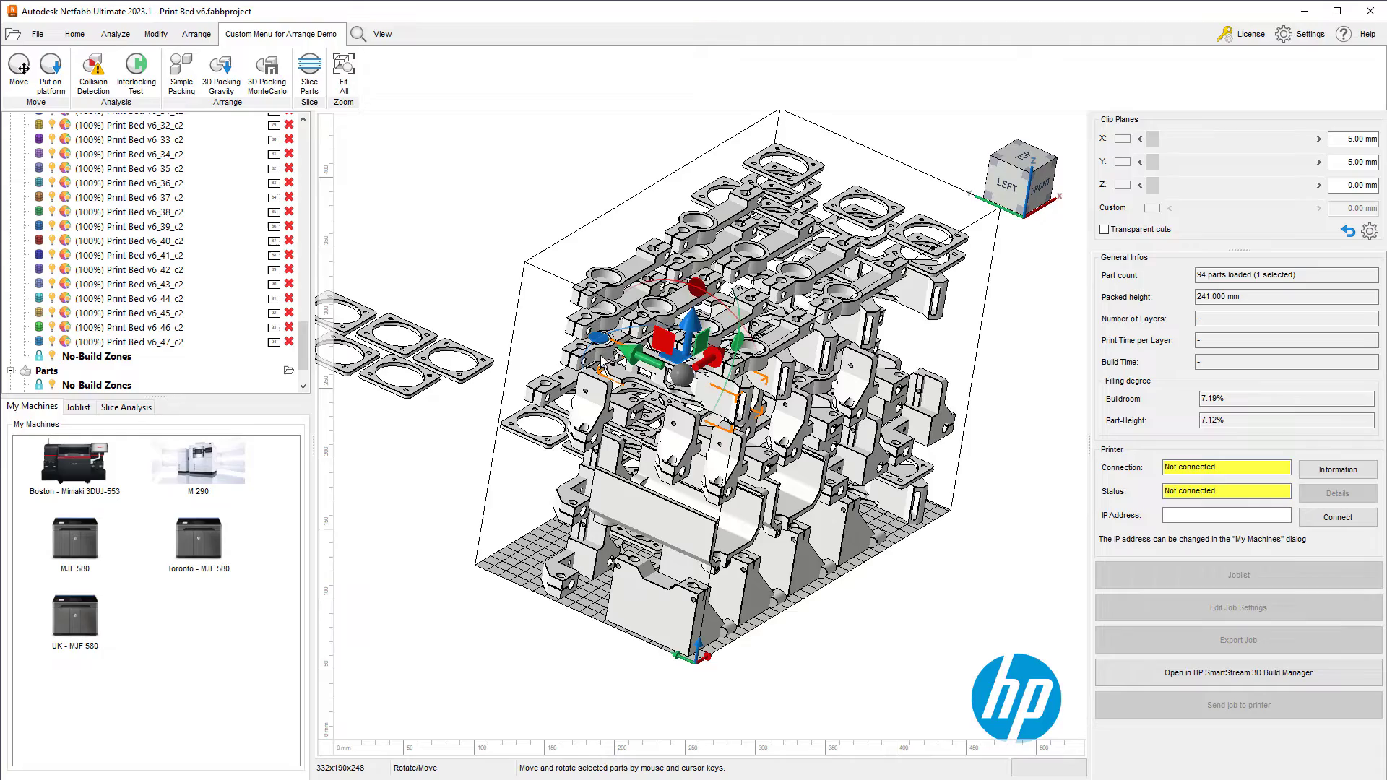
{"action": "scroll", "coordinate": [686, 373], "scroll_direction": "up", "scroll_amount": 4}
{"action": "scroll", "coordinate": [657, 385], "scroll_direction": "down", "scroll_amount": 2}
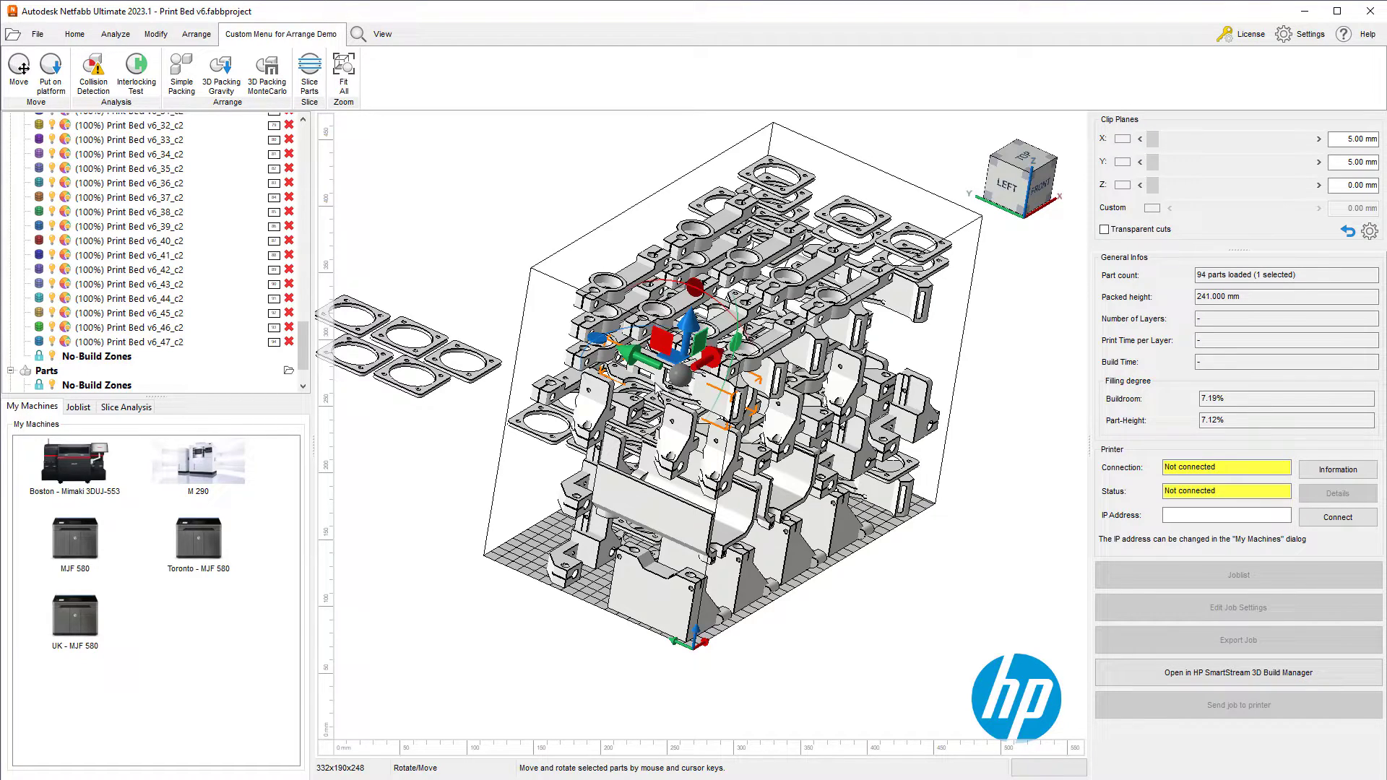
{"action": "left_click", "coordinate": [524, 170]}
{"action": "scroll", "coordinate": [684, 134], "scroll_direction": "down", "scroll_amount": 2}
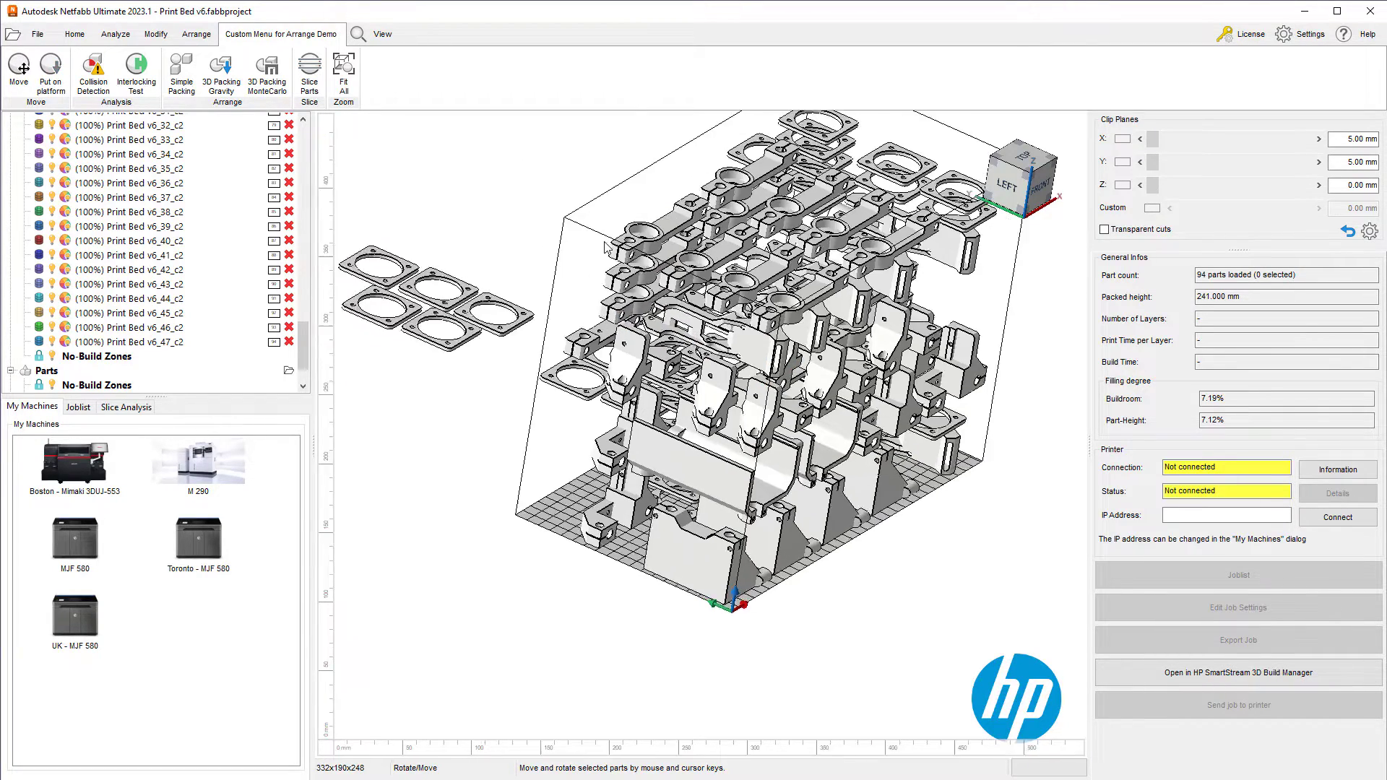
{"action": "right_click_drag", "start_coordinate": [693, 304], "coordinate": [621, 303]}
{"action": "middle_click_drag", "start_coordinate": [681, 413], "coordinate": [805, 448]}
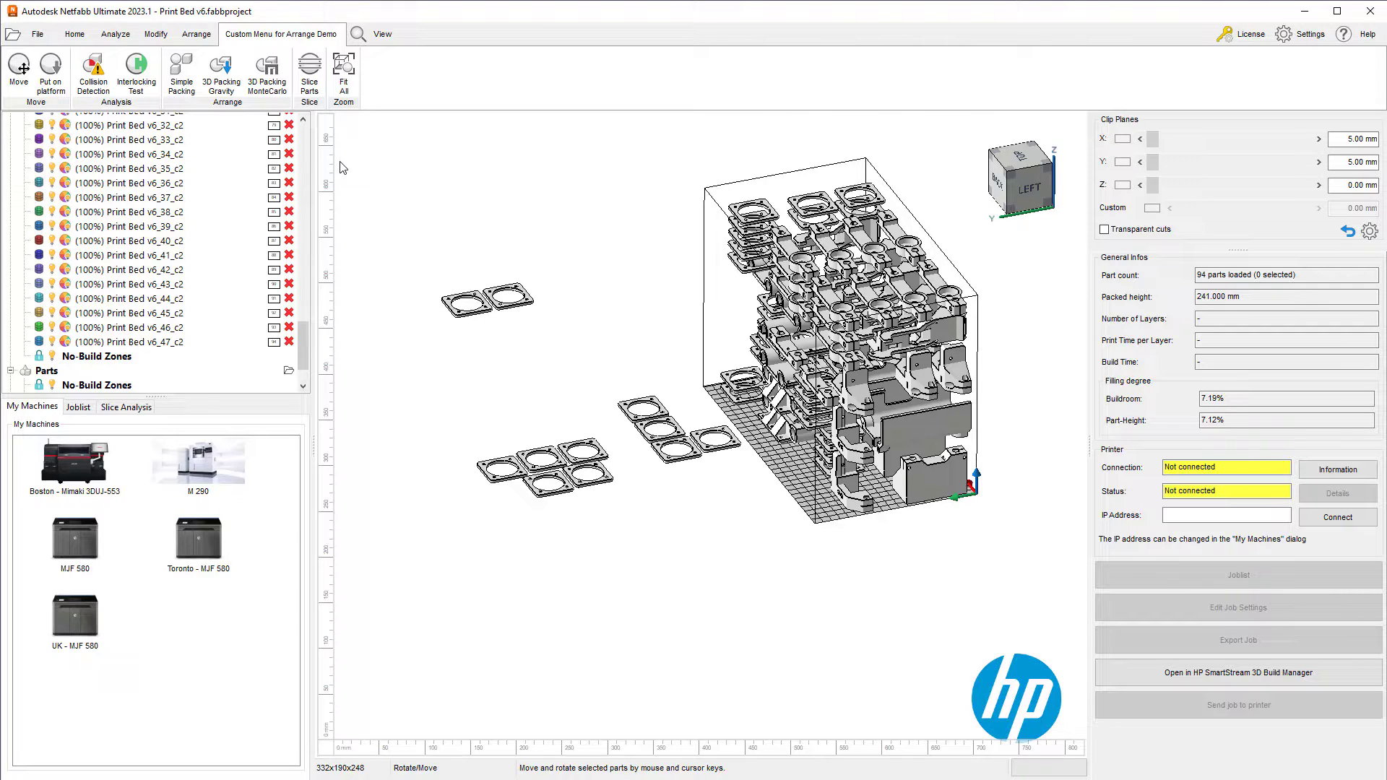
Open the 3D Packing MonteCarlo settings (Fast - MC, 5 mm spacing) and move the dialog aside
{"action": "left_click", "coordinate": [279, 97]}
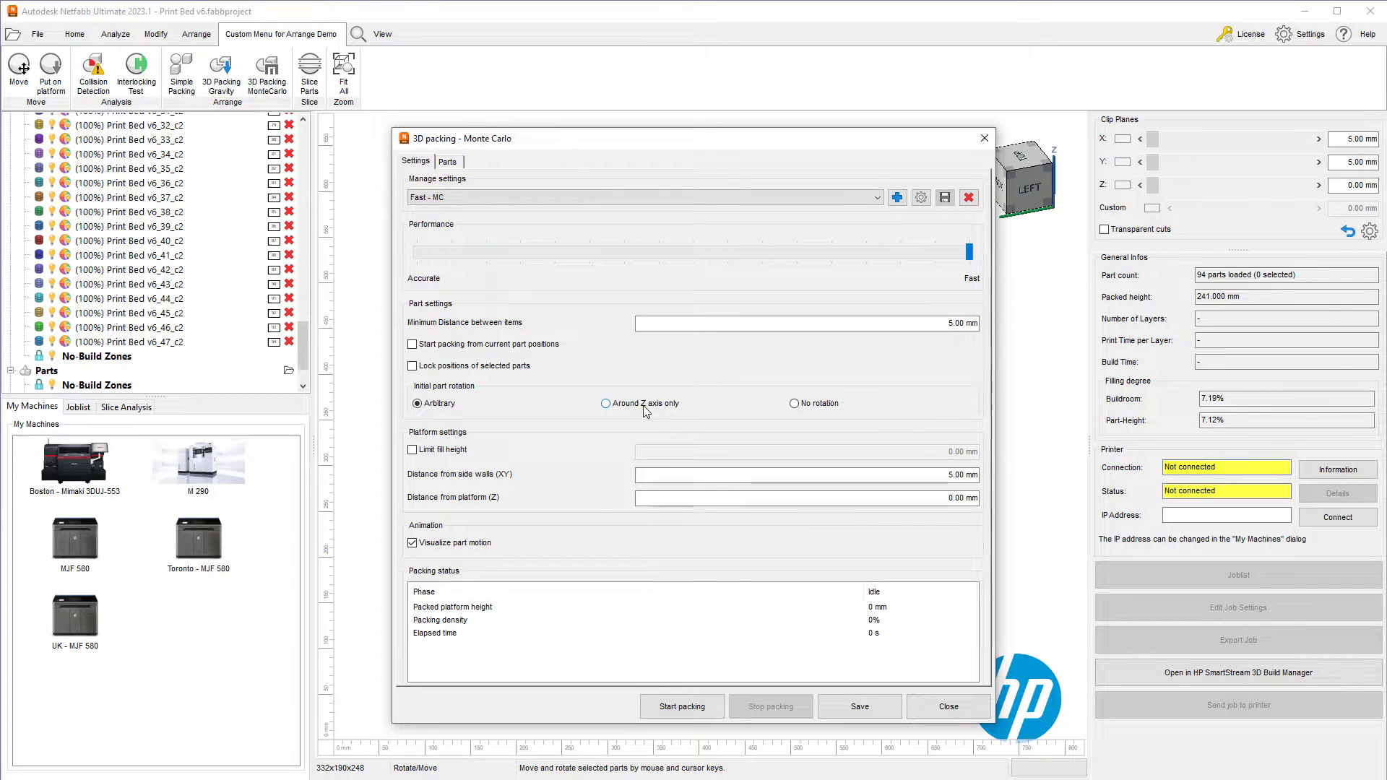
{"action": "left_click_drag", "start_coordinate": [663, 141], "coordinate": [336, 92]}
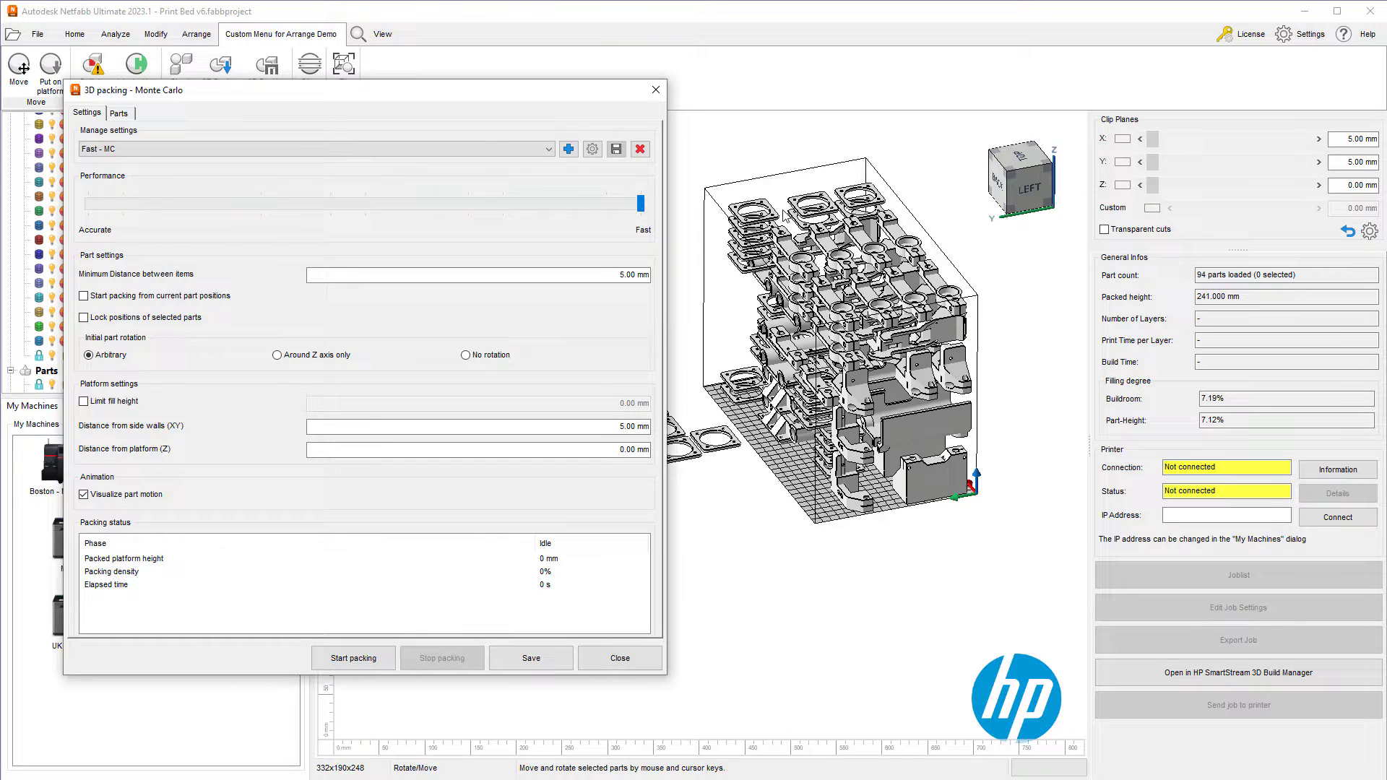
{"action": "left_click", "coordinate": [120, 113]}
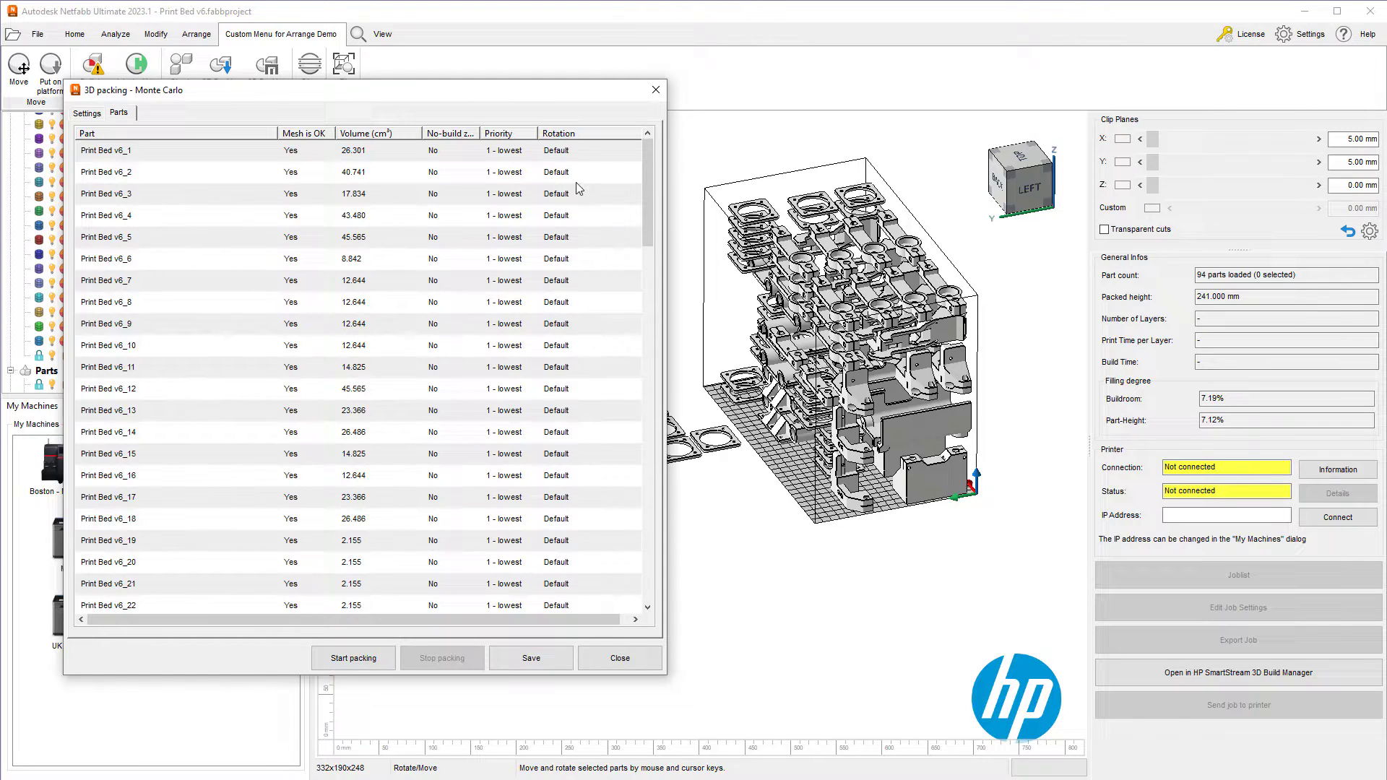
{"action": "left_click", "coordinate": [86, 110]}
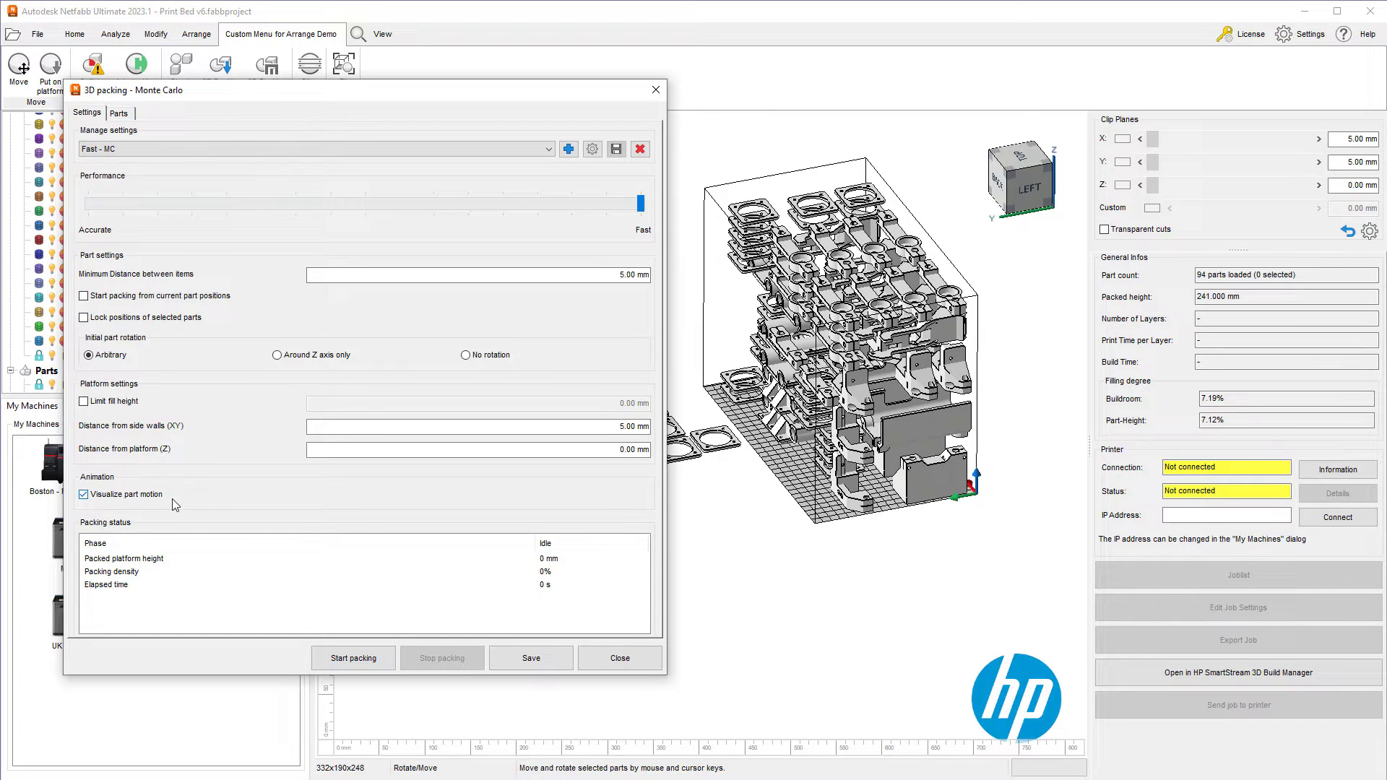
Run the Monte Carlo packing and keep the 190.585 mm packed-height result
{"action": "left_click", "coordinate": [353, 659]}
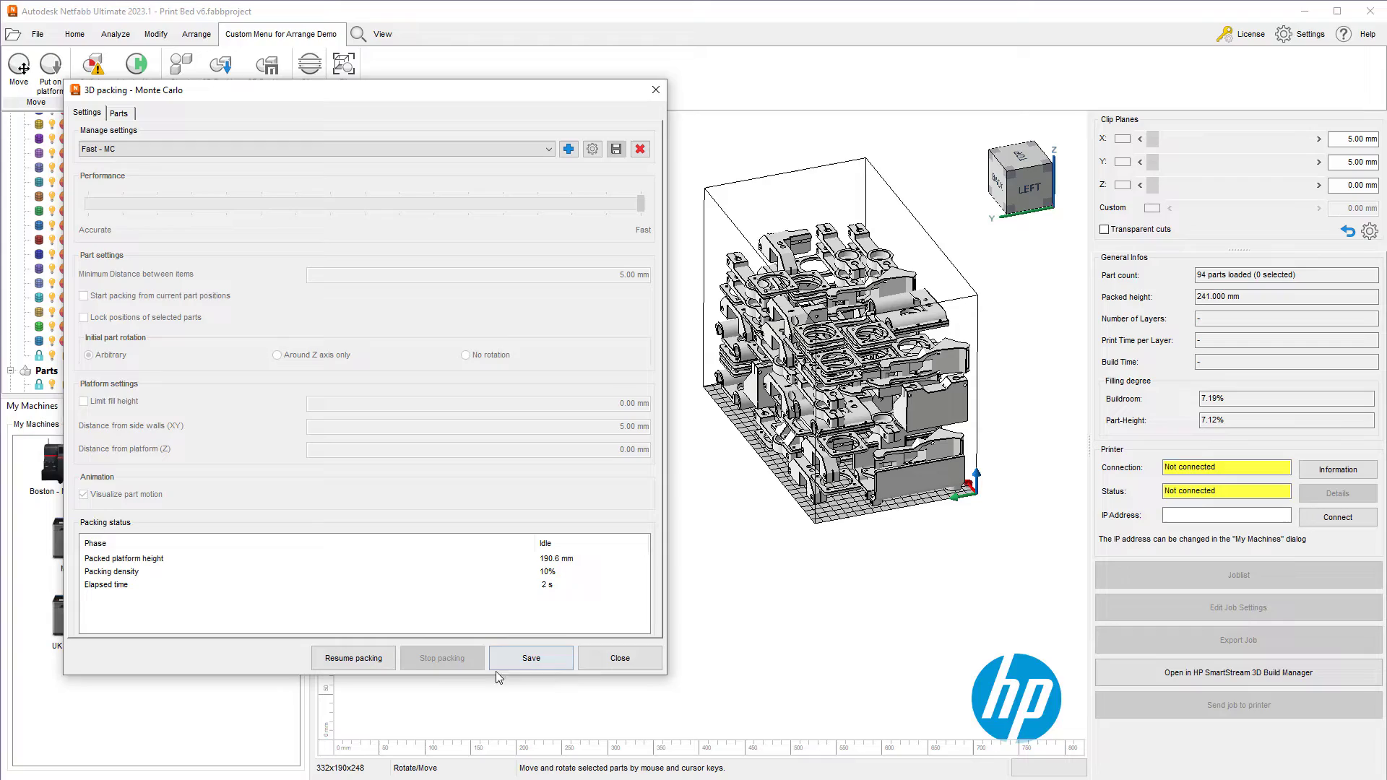
{"action": "left_click", "coordinate": [620, 658]}
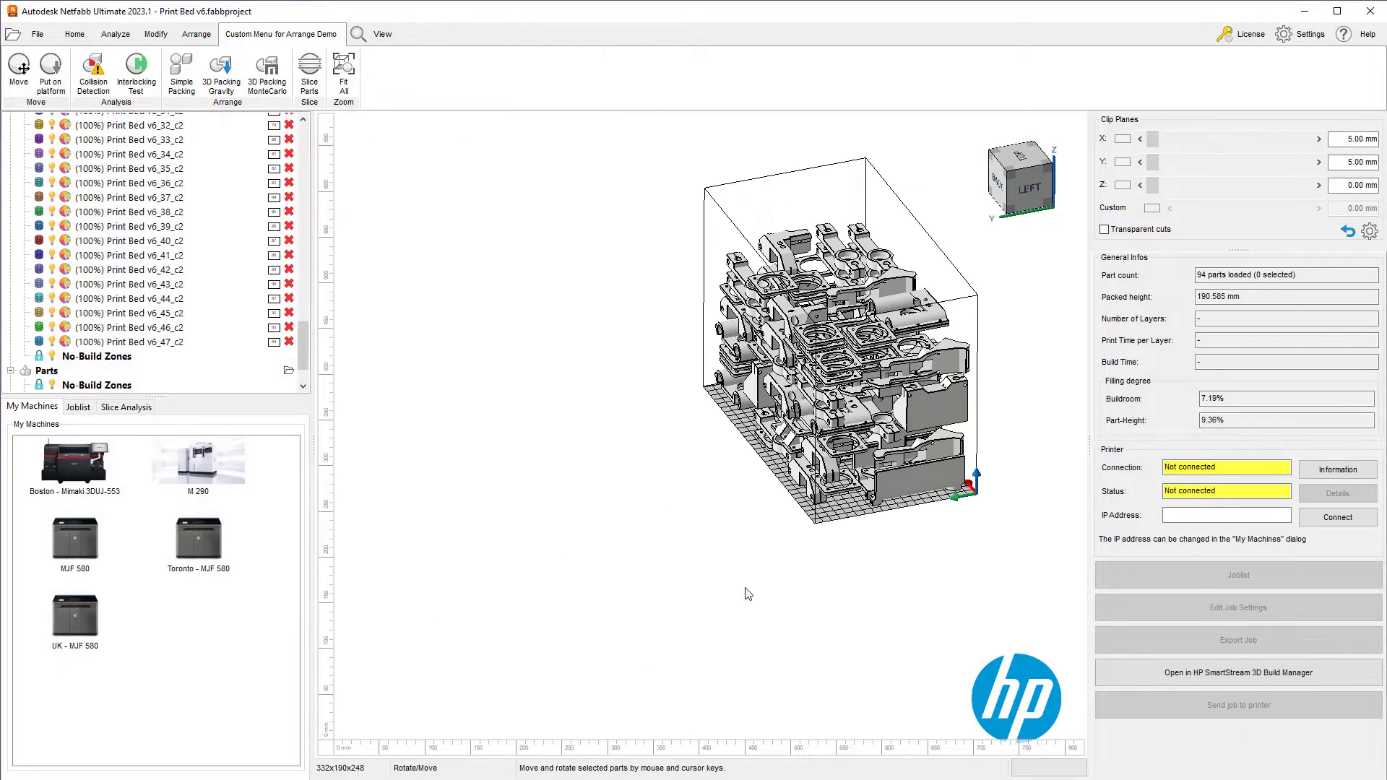
{"action": "right_click_drag", "start_coordinate": [744, 590], "coordinate": [572, 601]}
{"action": "scroll", "coordinate": [826, 426], "scroll_direction": "up", "scroll_amount": 4}
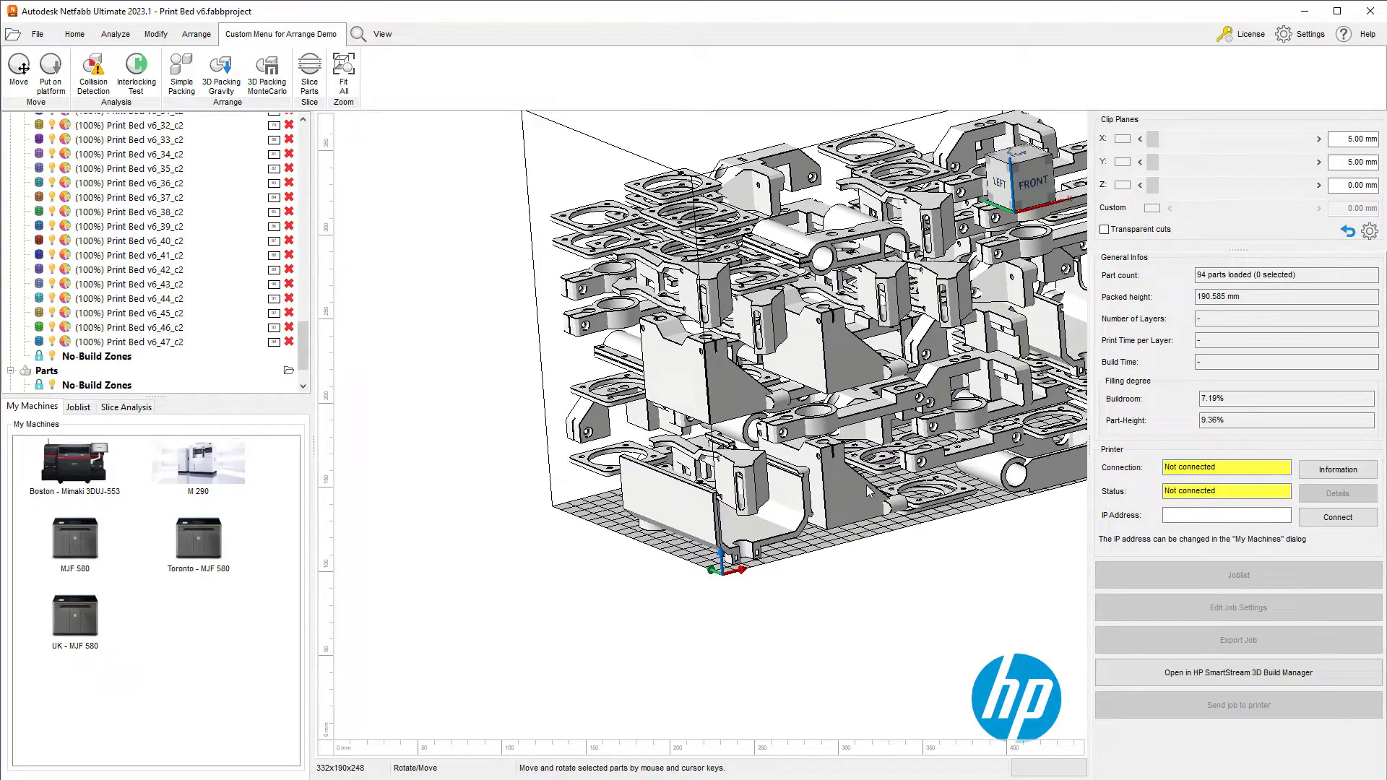
{"action": "scroll", "coordinate": [813, 520], "scroll_direction": "down", "scroll_amount": 2}
{"action": "mouse_move", "coordinate": [628, 518]}
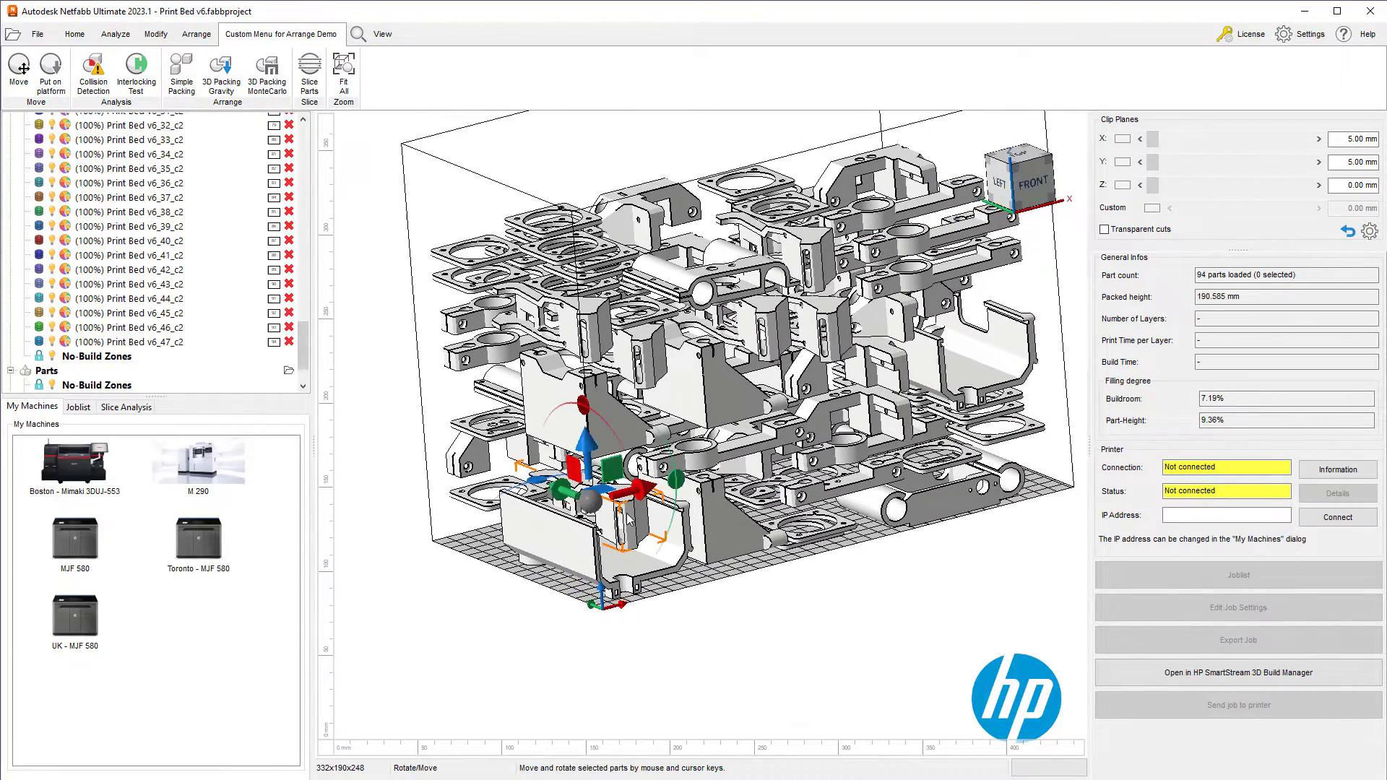
{"action": "scroll", "coordinate": [635, 519], "scroll_direction": "up", "scroll_amount": 5}
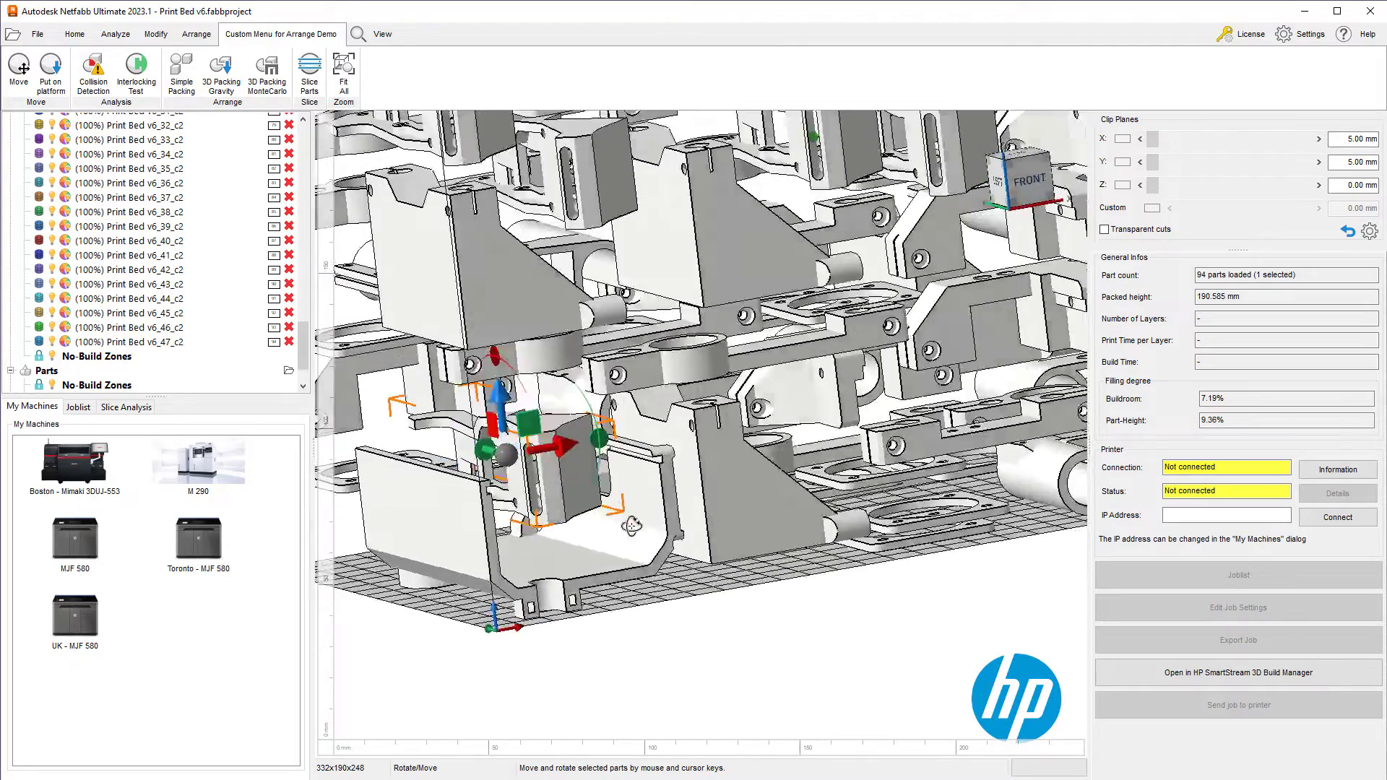
Inspect the new pack by selecting the larger bracket and the small dark block
{"action": "right_click_drag", "start_coordinate": [631, 526], "coordinate": [513, 483]}
{"action": "left_click", "coordinate": [561, 530]}
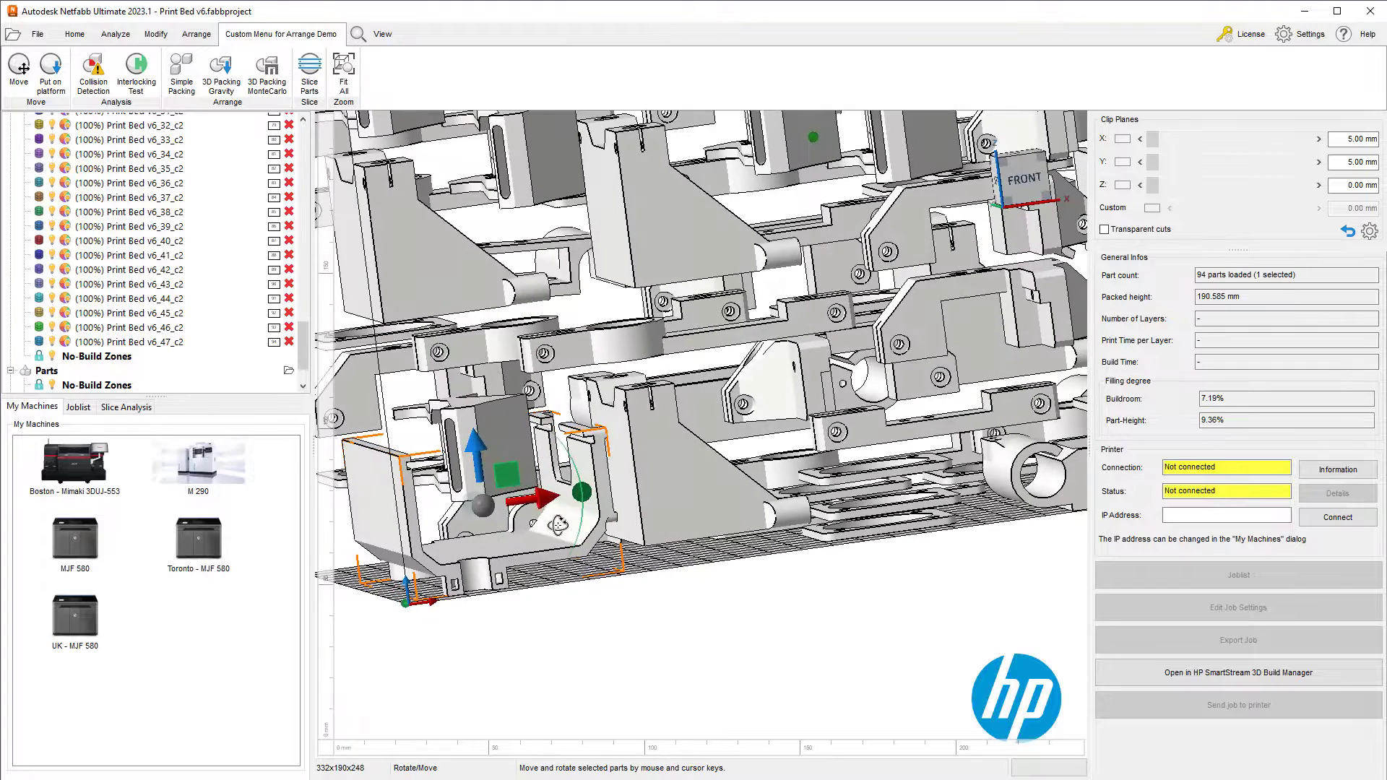
{"action": "left_click", "coordinate": [489, 433]}
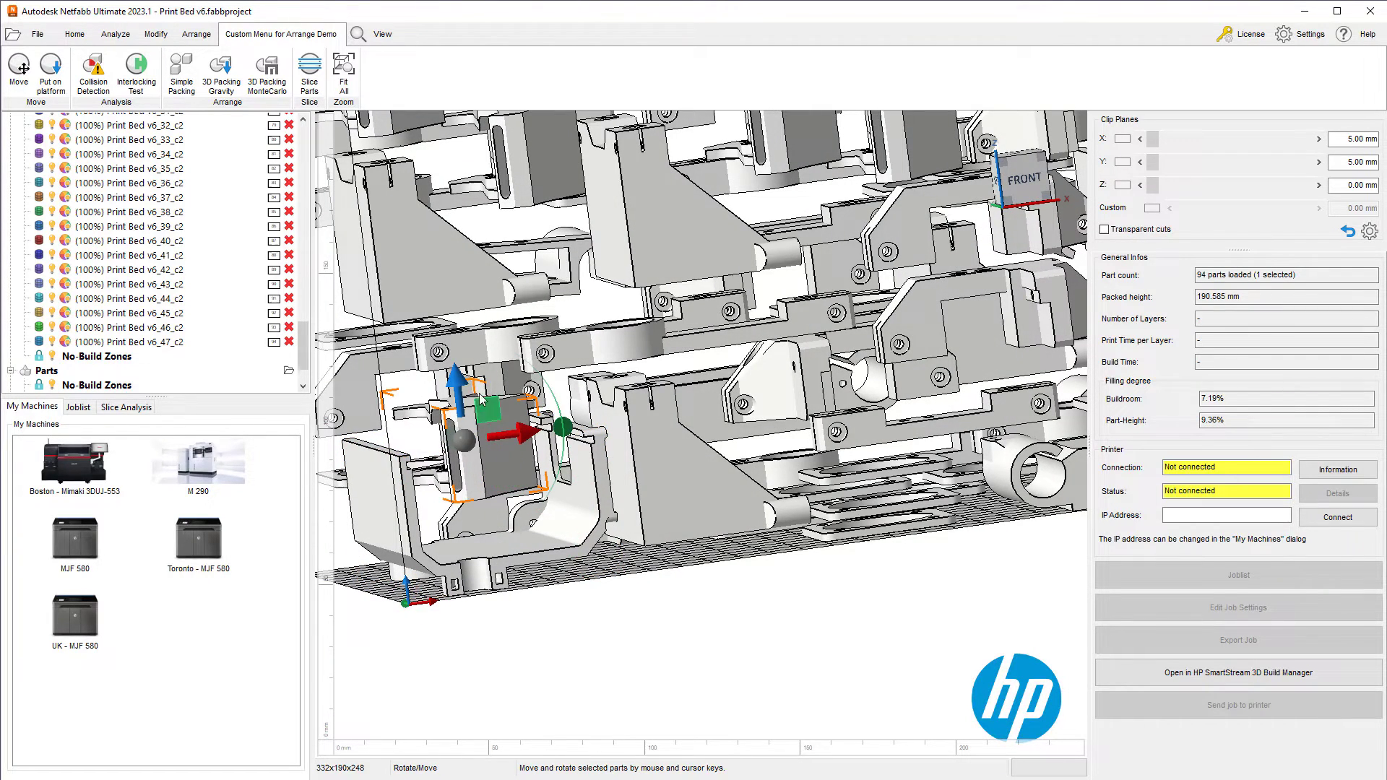
{"action": "left_click", "coordinate": [404, 491]}
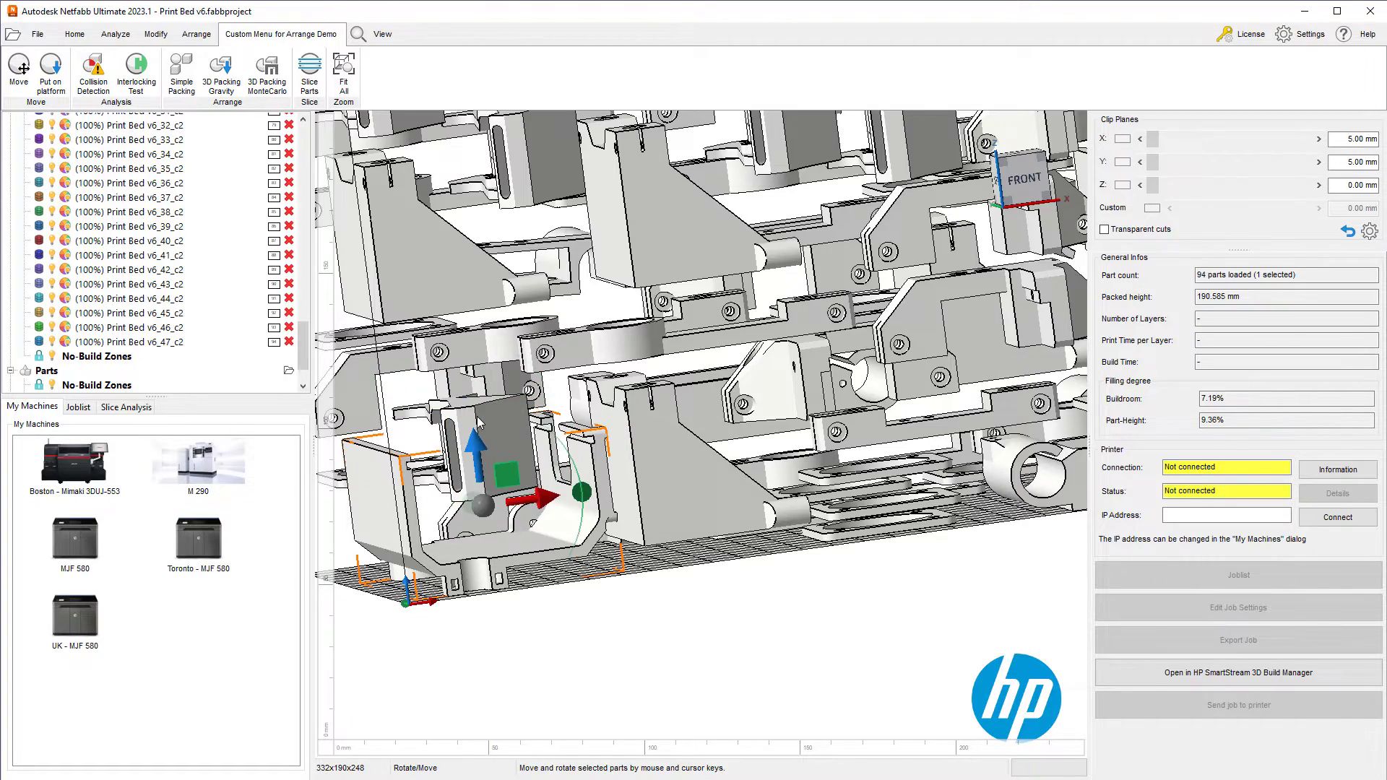
{"action": "right_click_drag", "start_coordinate": [521, 453], "coordinate": [636, 536]}
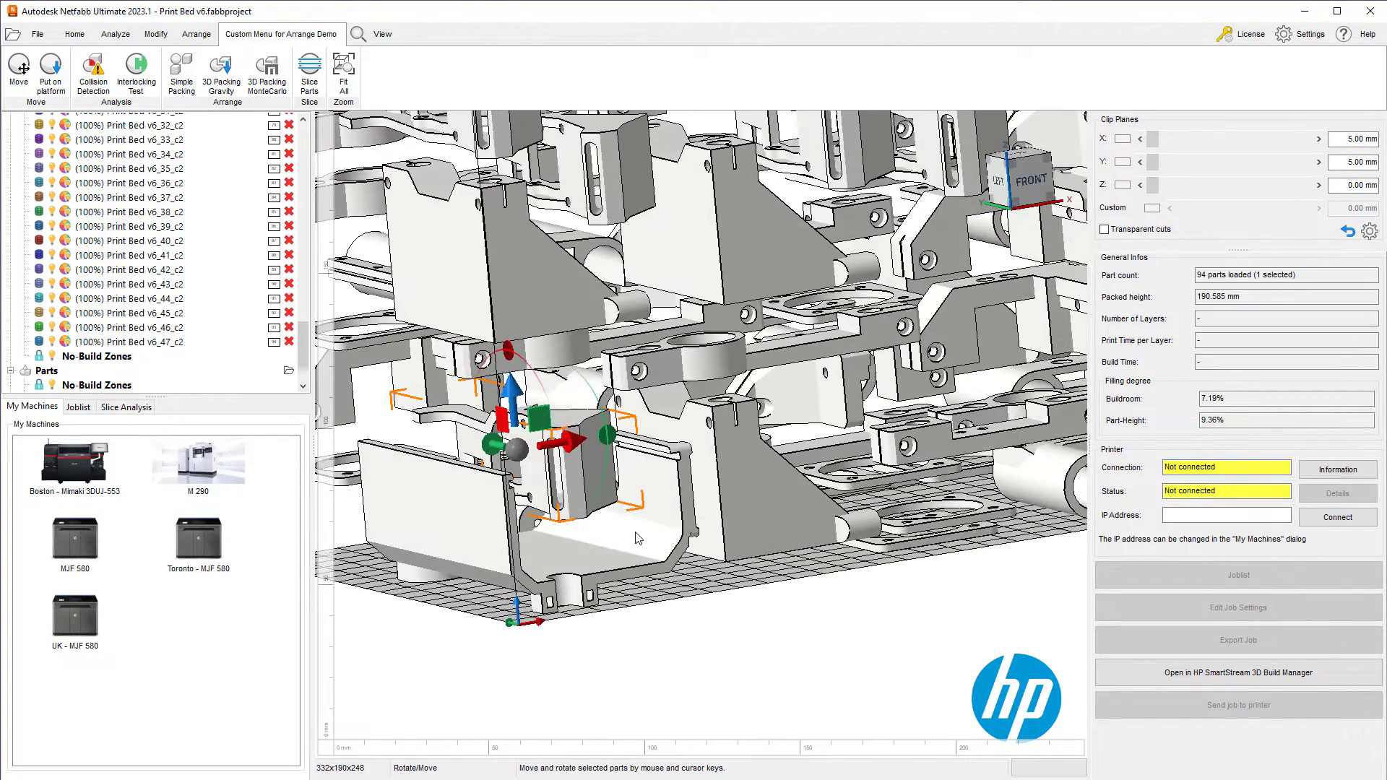
{"action": "scroll", "coordinate": [637, 538], "scroll_direction": "down", "scroll_amount": 10}
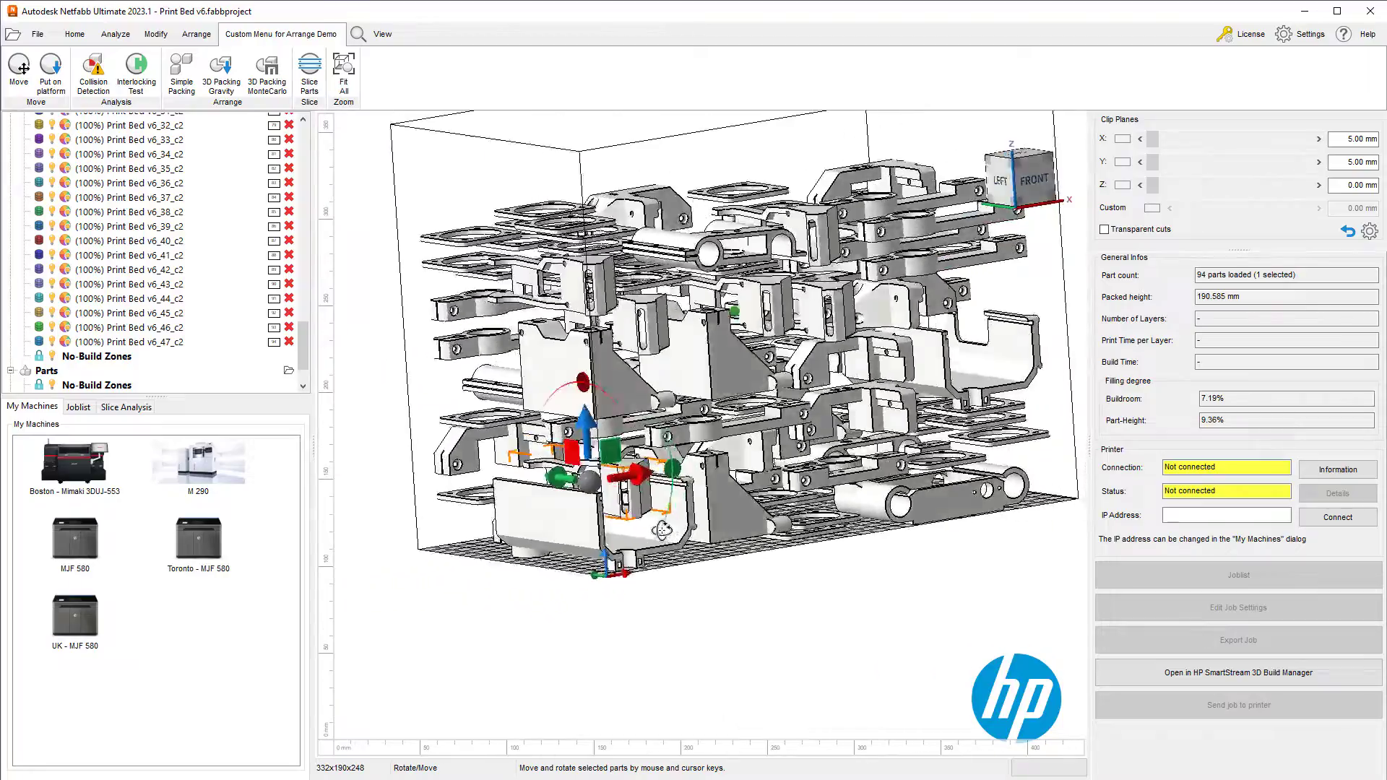
{"action": "right_click_drag", "start_coordinate": [662, 529], "coordinate": [823, 552]}
{"action": "scroll", "coordinate": [816, 552], "scroll_direction": "down", "scroll_amount": 3}
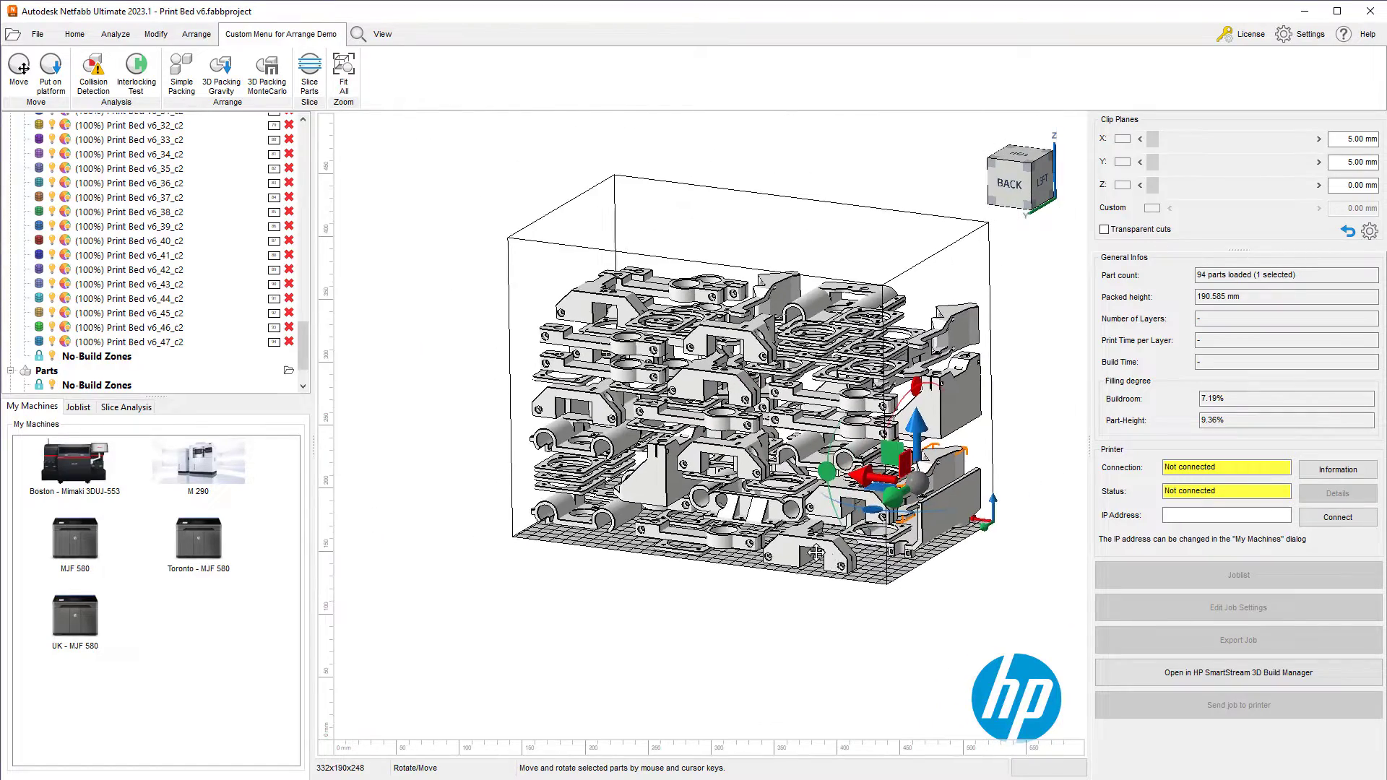
View the build from the back and collapse the MJF 580, Parts and Lattices tree groups
{"action": "left_click", "coordinate": [1011, 184]}
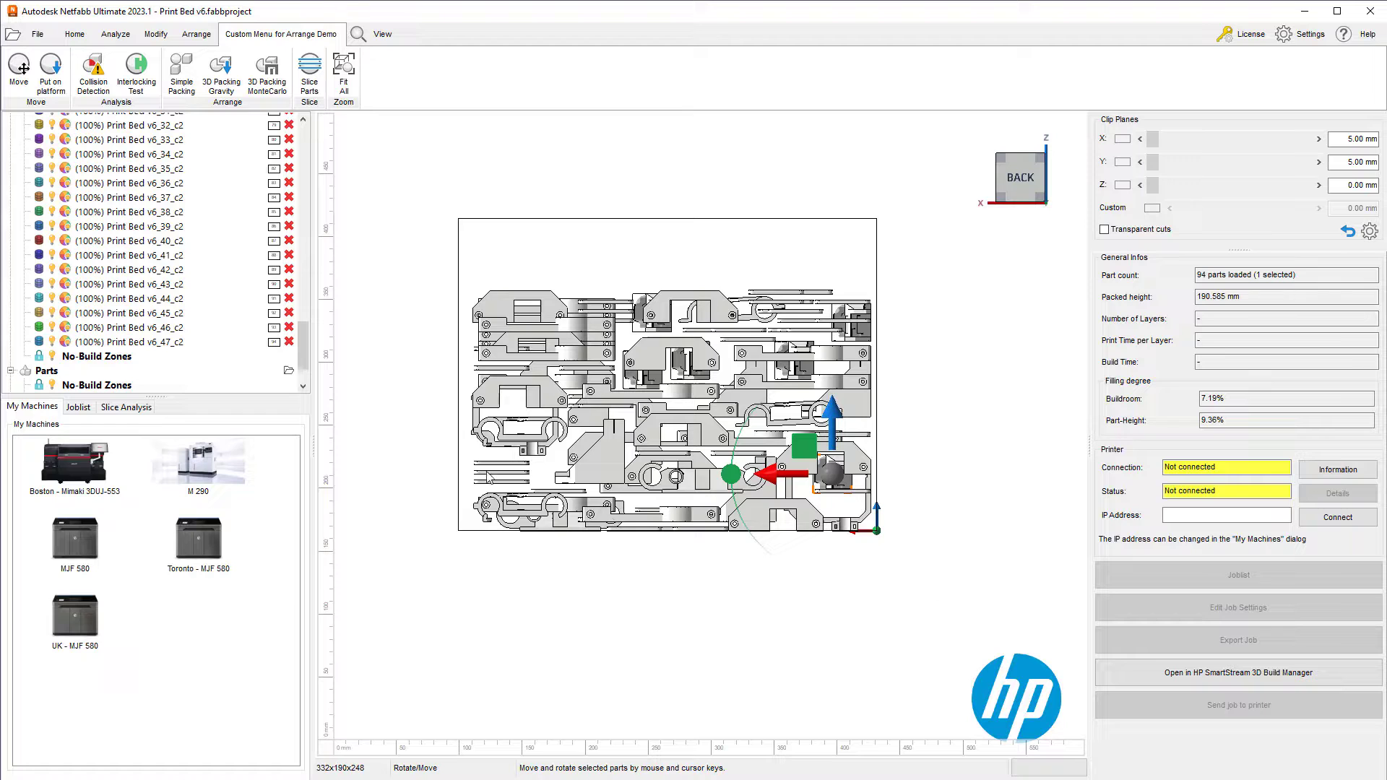
{"action": "left_click_drag", "start_coordinate": [304, 347], "coordinate": [295, 144]}
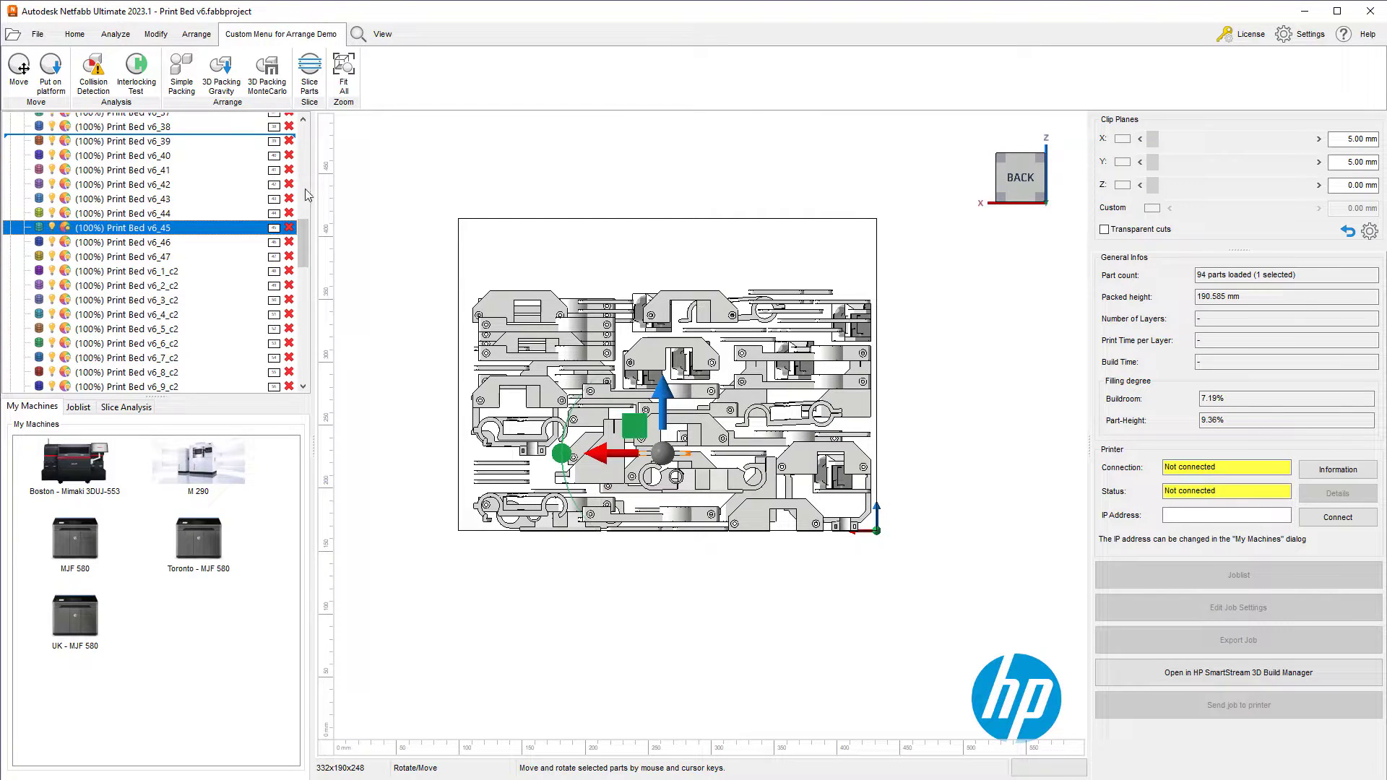
{"action": "left_click_drag", "start_coordinate": [306, 244], "coordinate": [306, 150]}
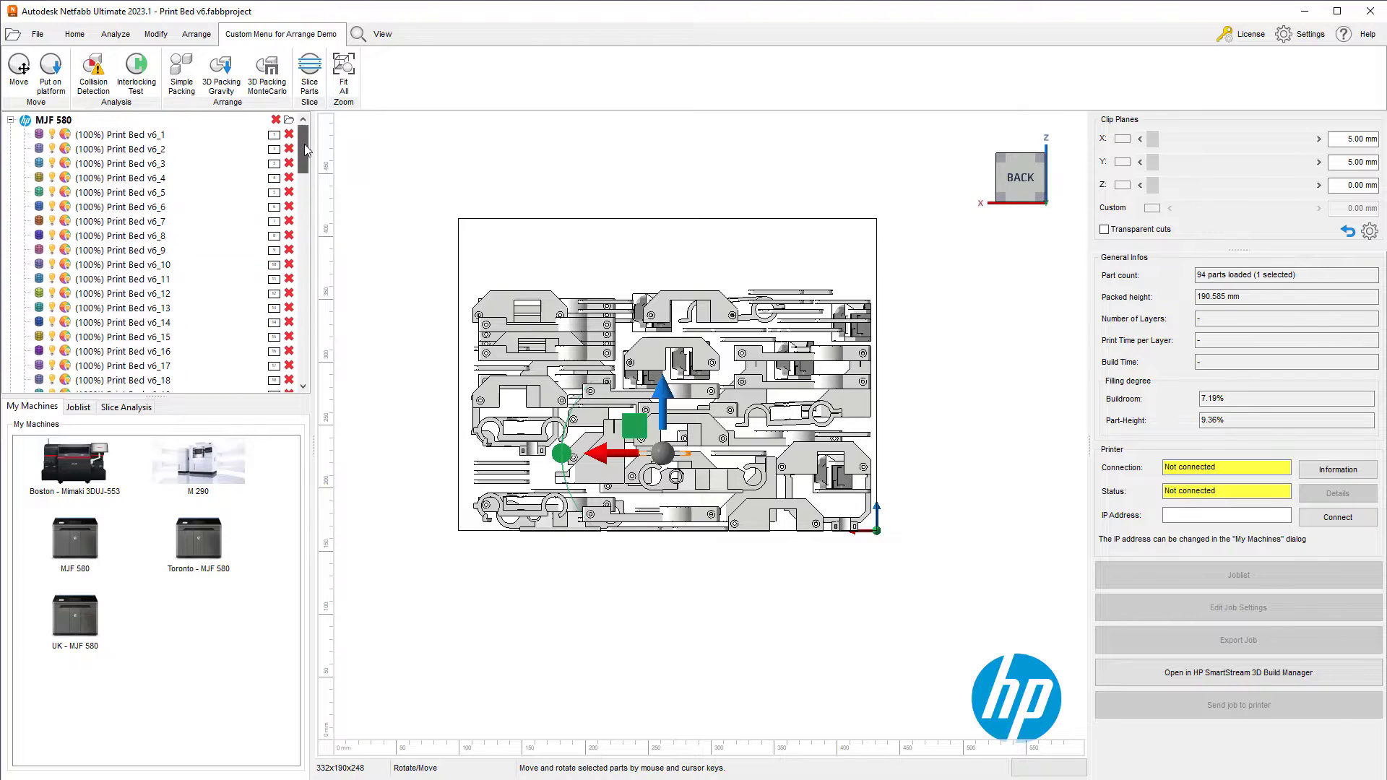
{"action": "left_click", "coordinate": [10, 119]}
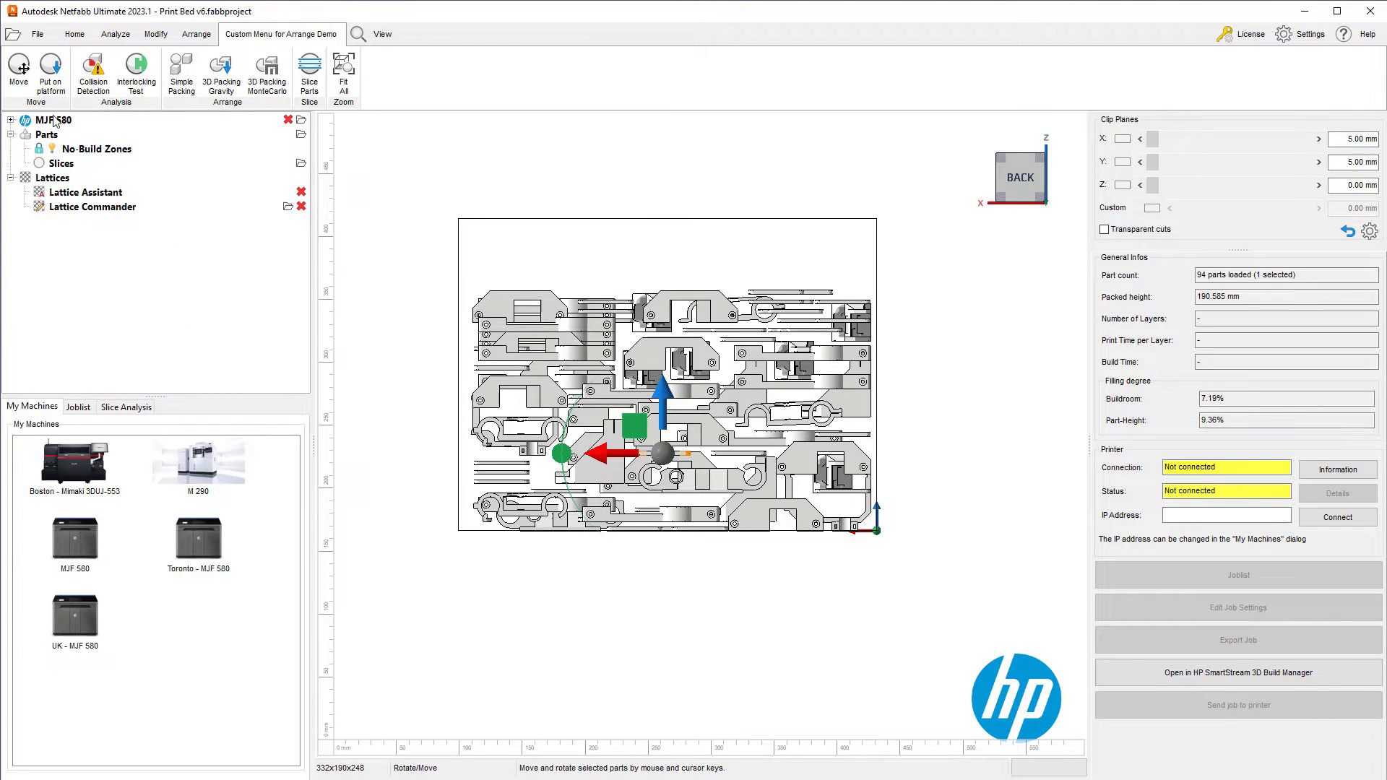
{"action": "left_click", "coordinate": [9, 135]}
{"action": "left_click", "coordinate": [10, 149]}
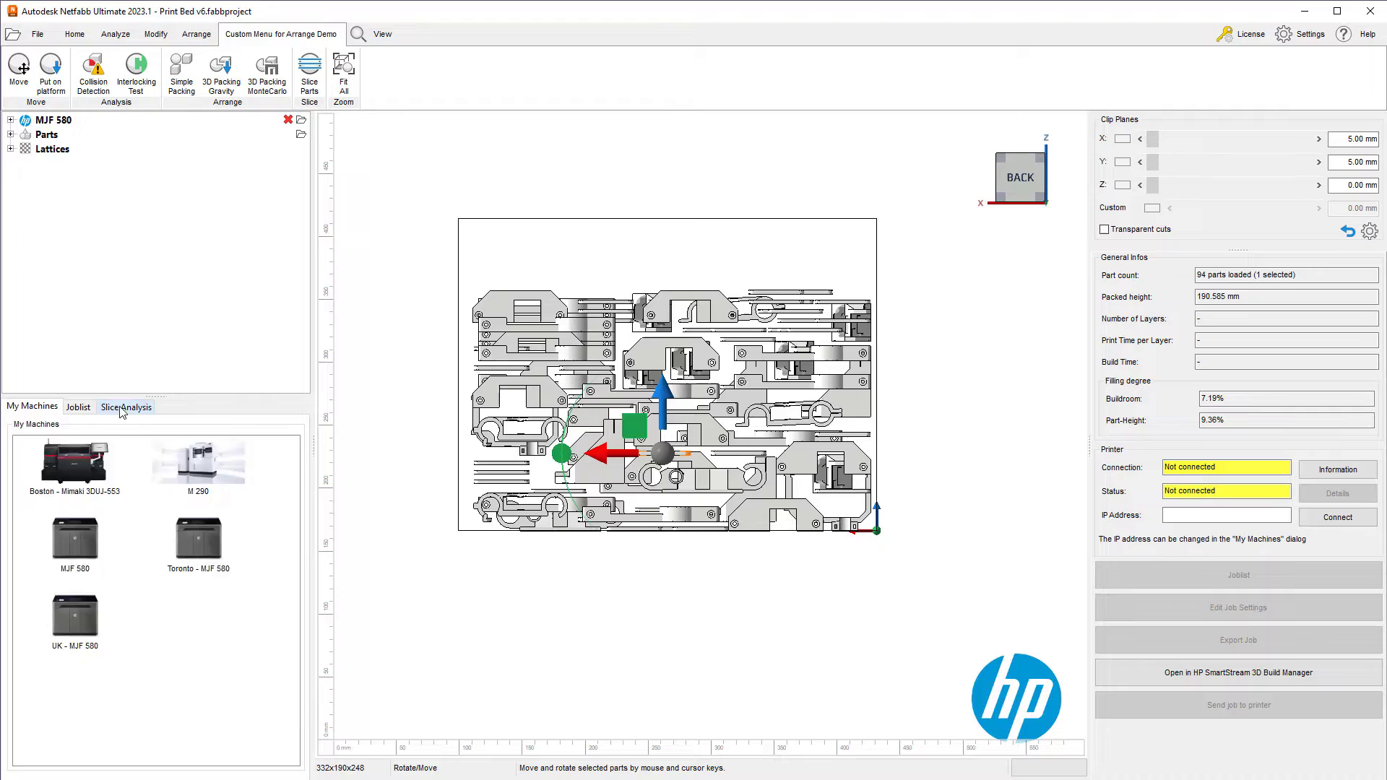
Show the Slice Analysis panel and fit the whole build into an angled 3D view
{"action": "left_click", "coordinate": [122, 409]}
{"action": "left_click", "coordinate": [438, 351]}
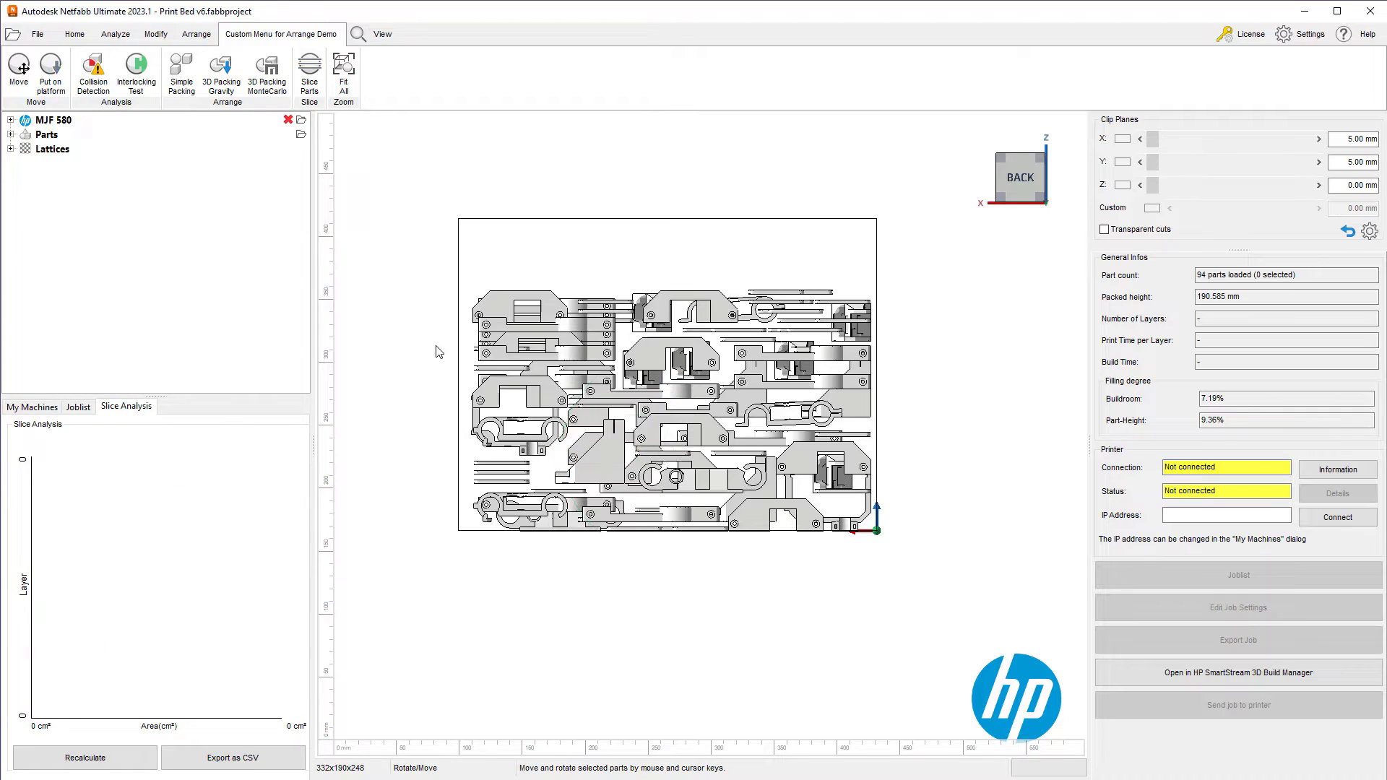
{"action": "right_click_drag", "start_coordinate": [347, 359], "coordinate": [406, 383]}
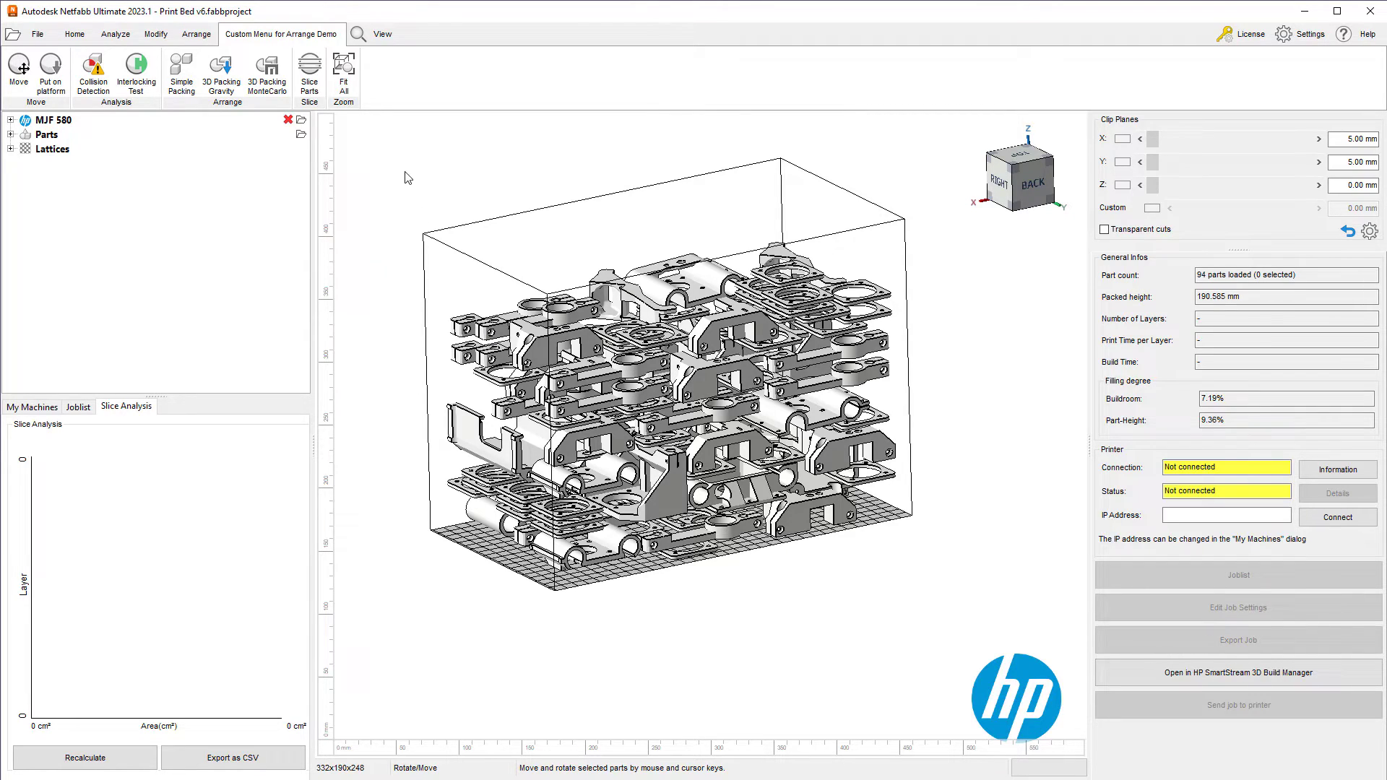
{"action": "left_click", "coordinate": [344, 71]}
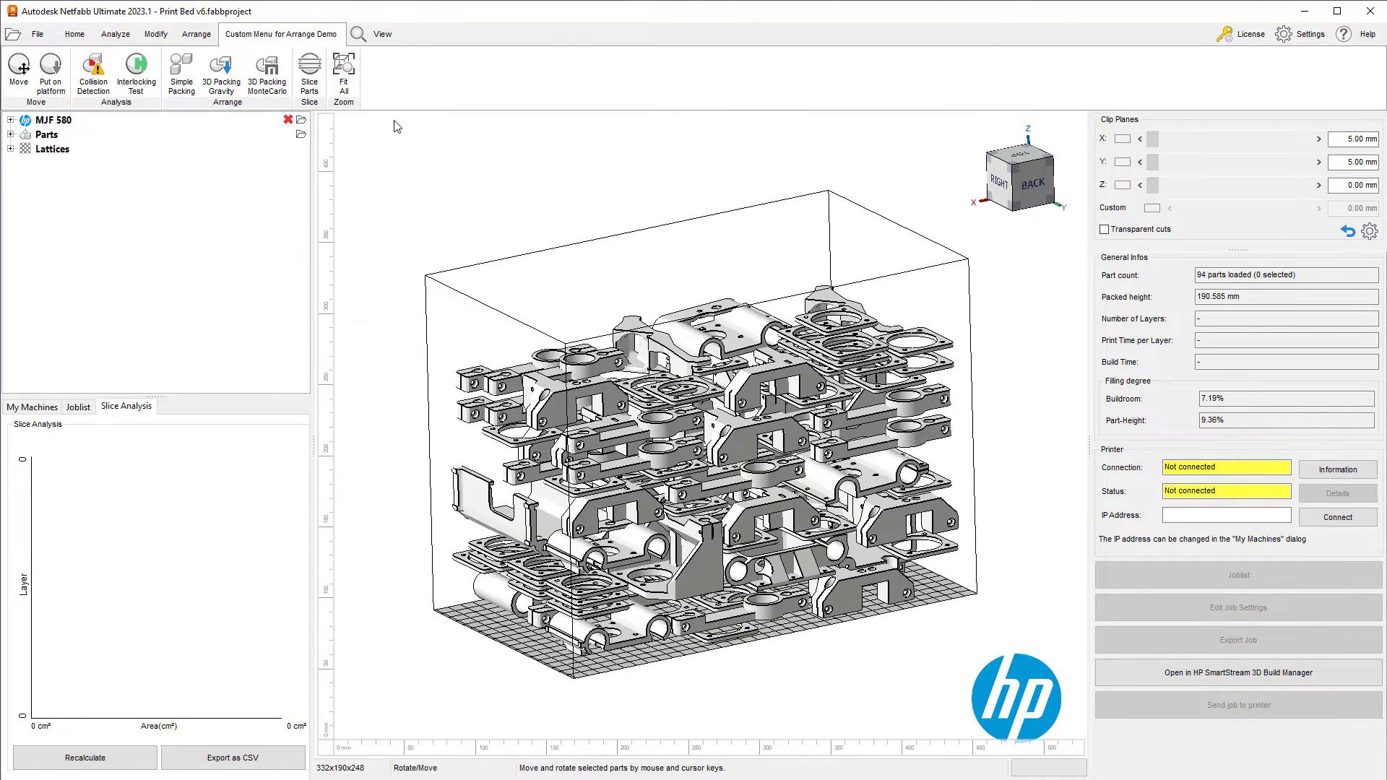
Run Collision Detection and the Interlocking Test, confirming 'No Interlockings found!'
{"action": "left_click", "coordinate": [95, 83]}
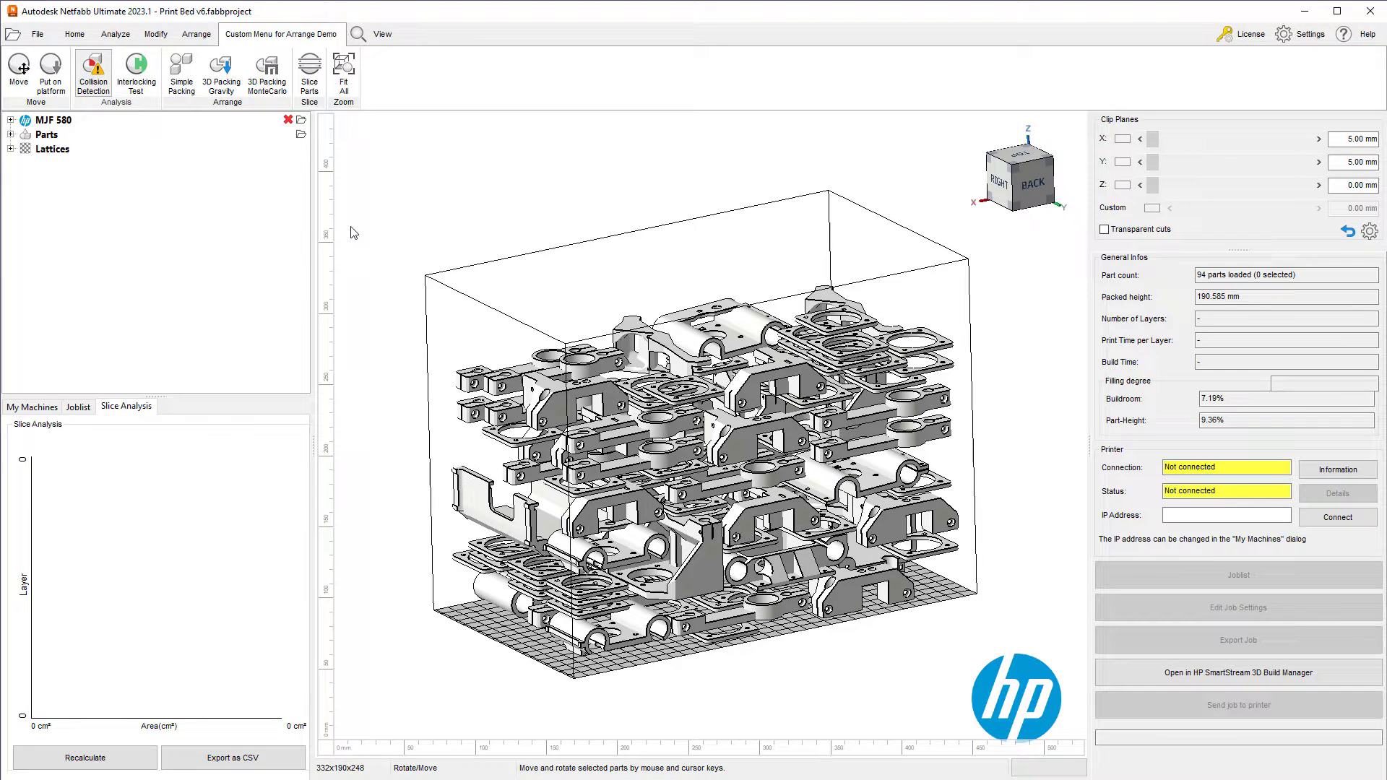
{"action": "right_click_drag", "start_coordinate": [528, 326], "coordinate": [544, 301]}
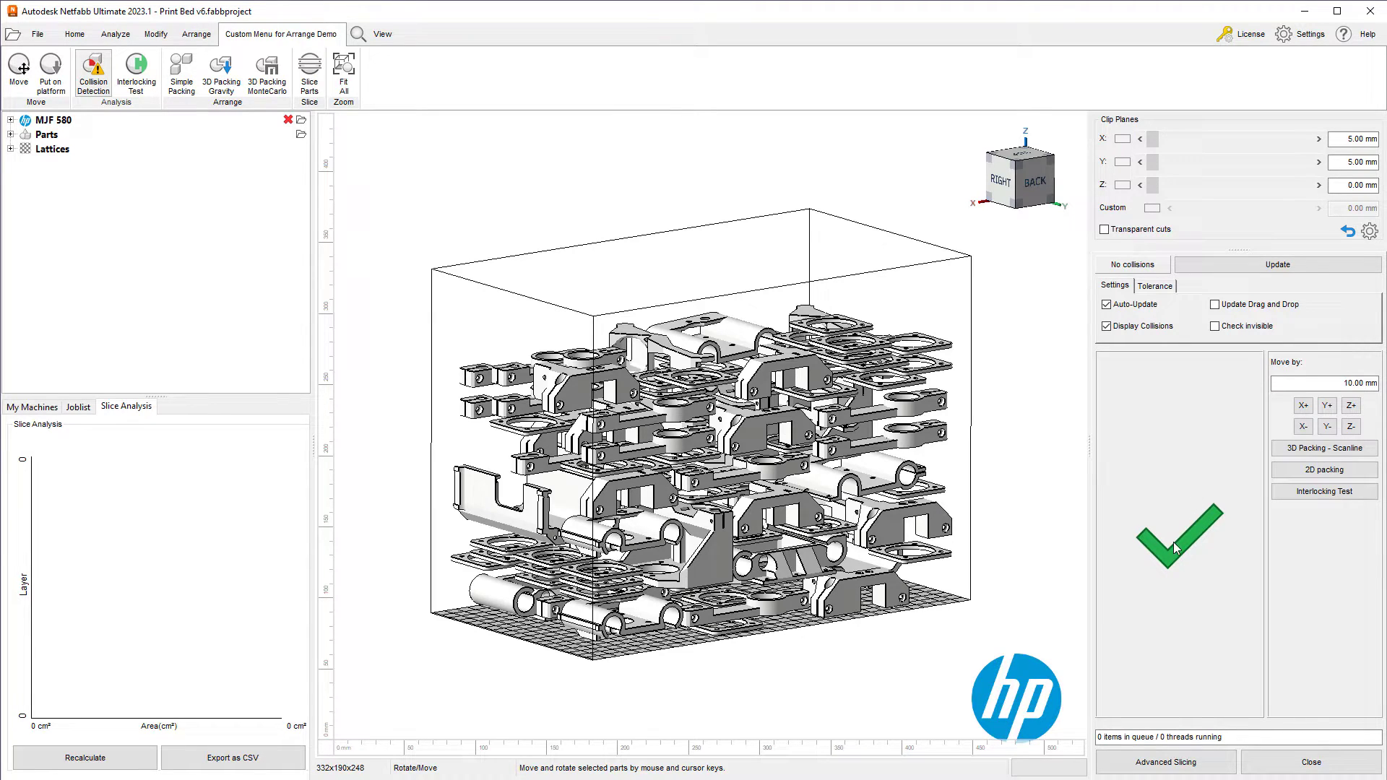
{"action": "left_click", "coordinate": [135, 91]}
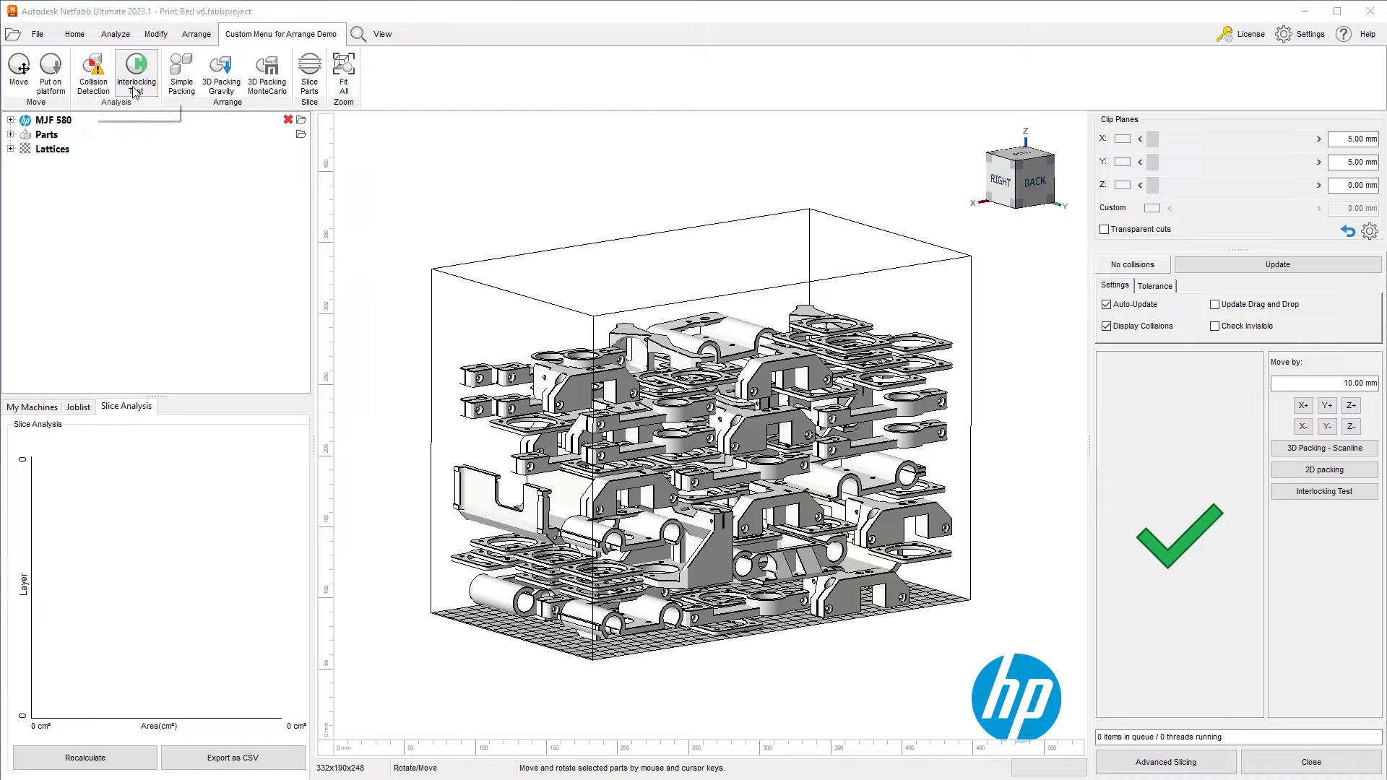
{"action": "left_click", "coordinate": [135, 91]}
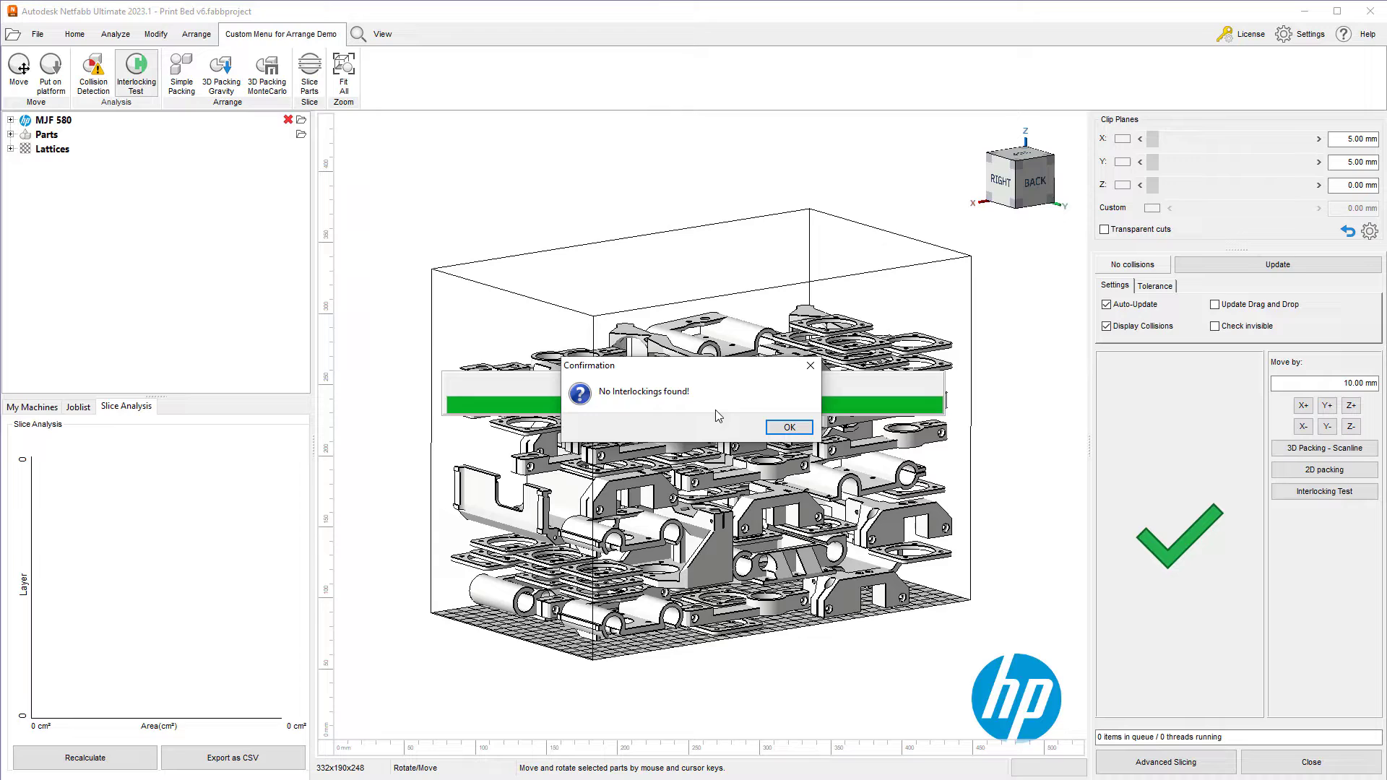
{"action": "left_click", "coordinate": [789, 427]}
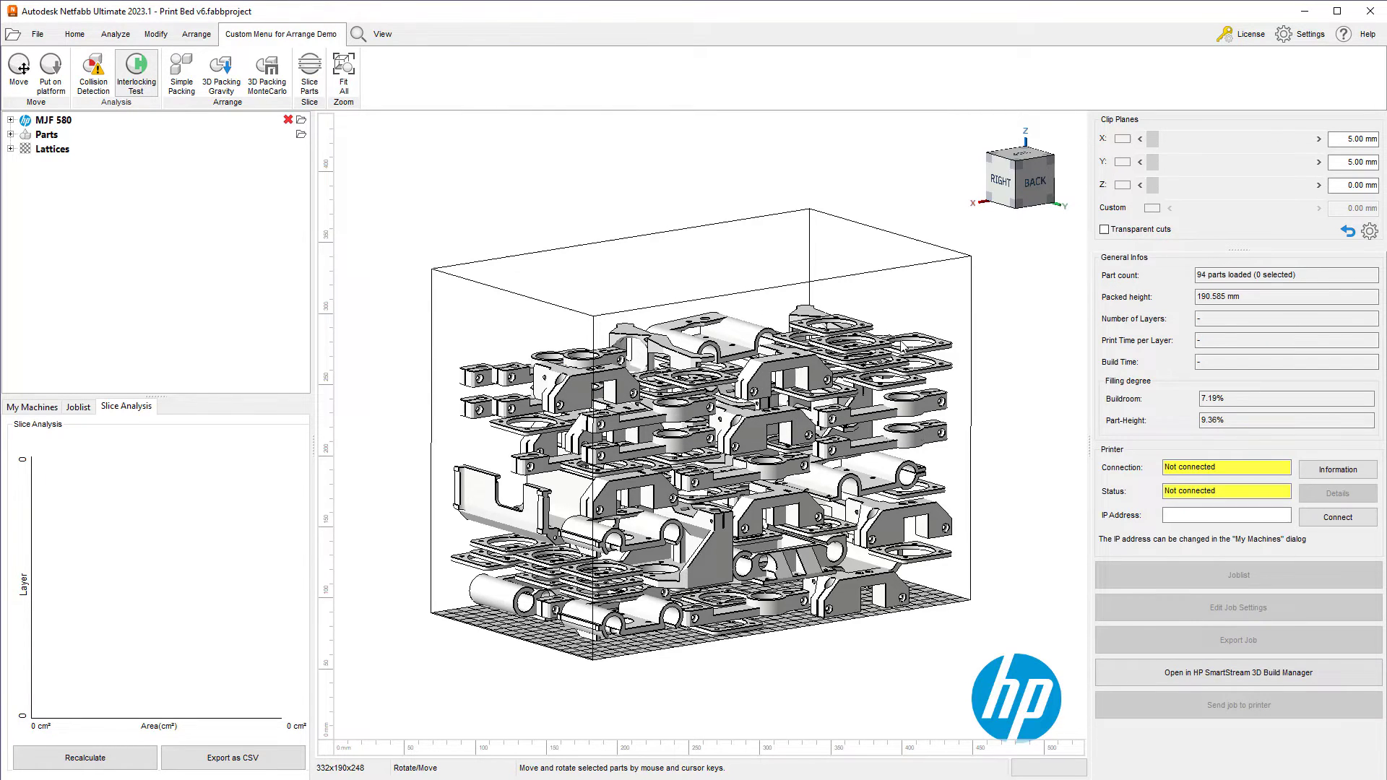
{"action": "scroll", "coordinate": [903, 347], "scroll_direction": "up", "scroll_amount": 5}
{"action": "scroll", "coordinate": [902, 346], "scroll_direction": "up", "scroll_amount": 2}
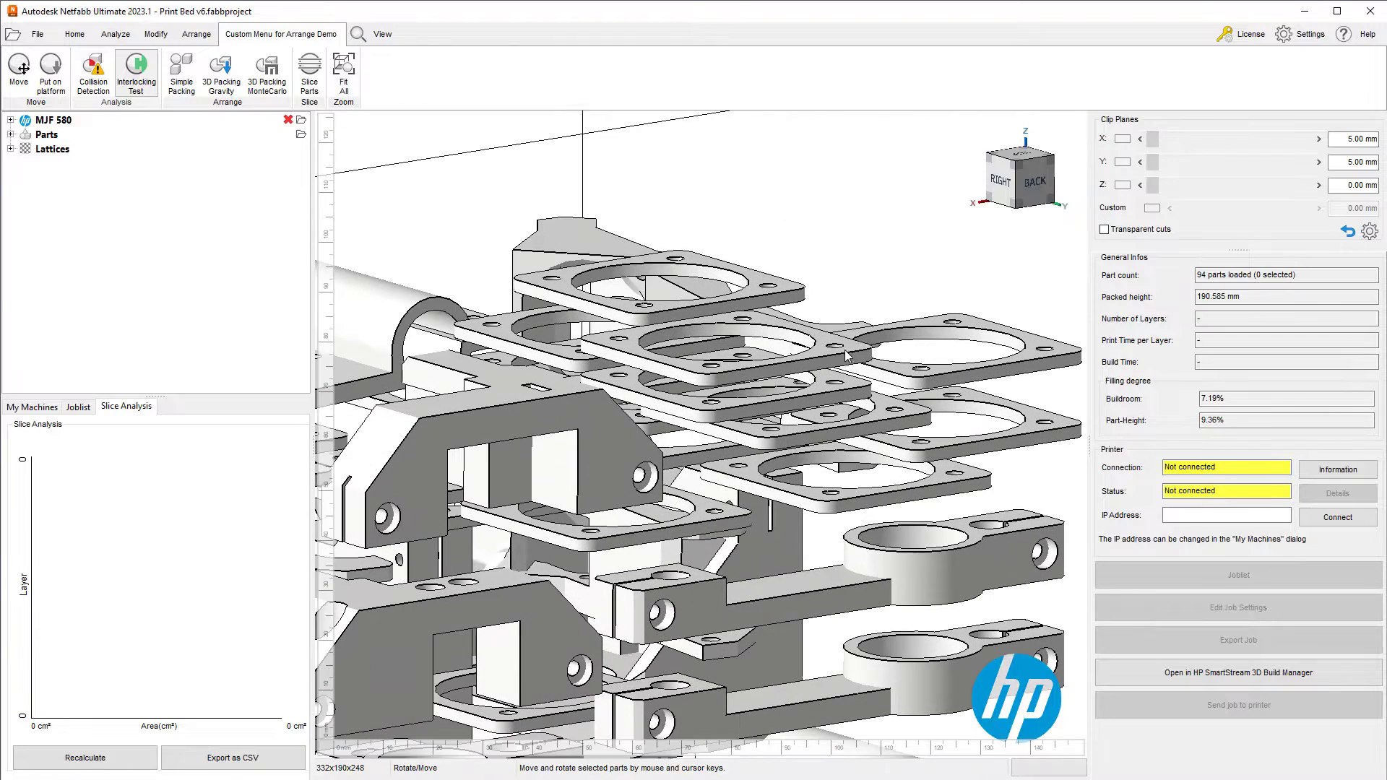
{"action": "left_click", "coordinate": [847, 356]}
{"action": "left_click", "coordinate": [848, 396], "text": "ctrl"}
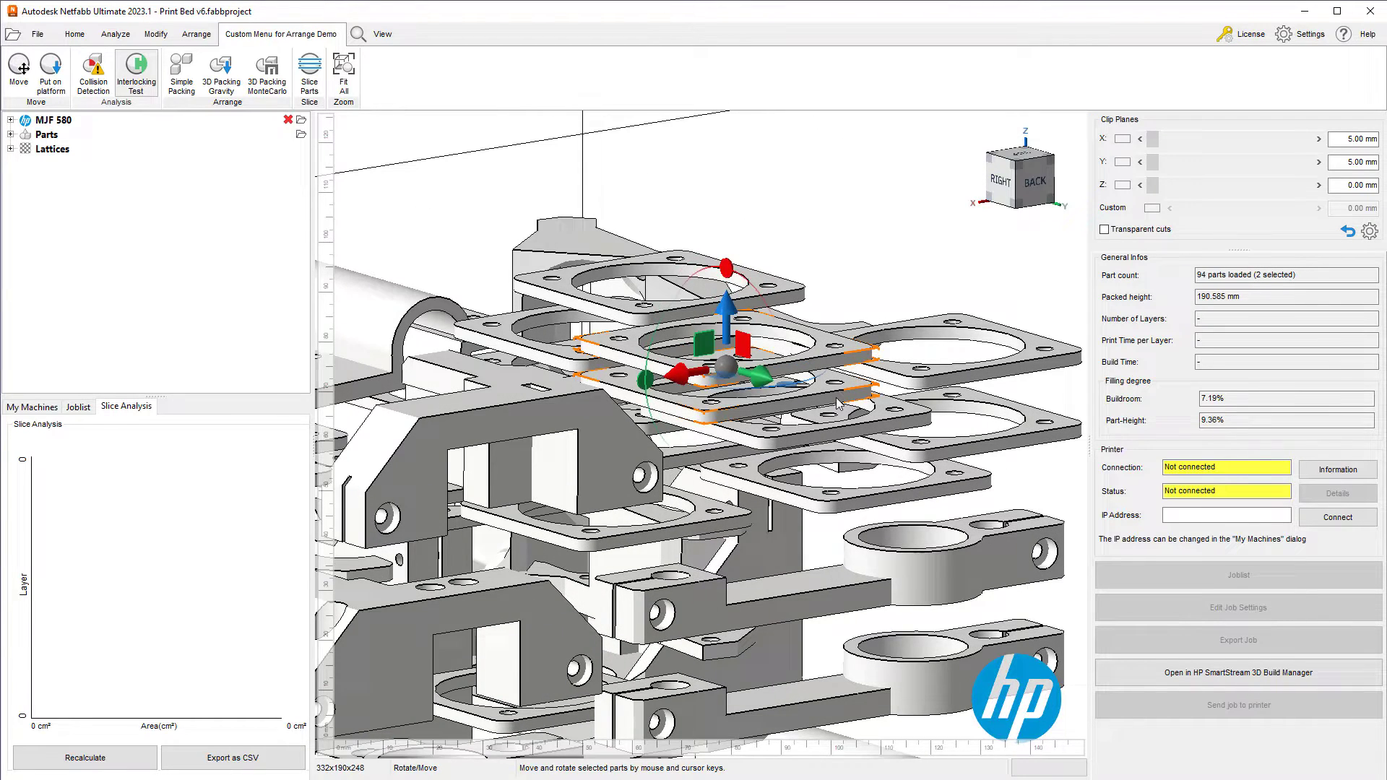
{"action": "right_click", "coordinate": [837, 403]}
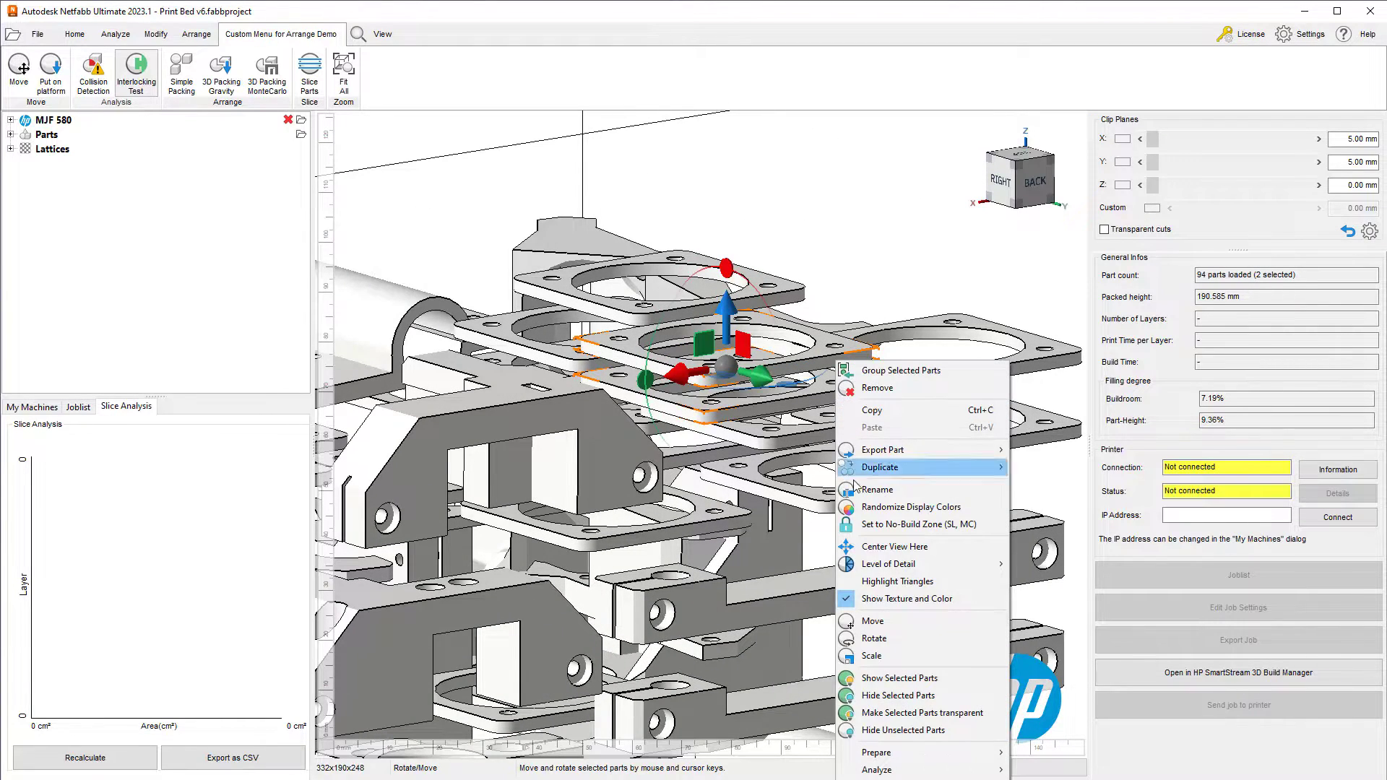
{"action": "left_click", "coordinate": [891, 730]}
{"action": "left_click", "coordinate": [882, 519]}
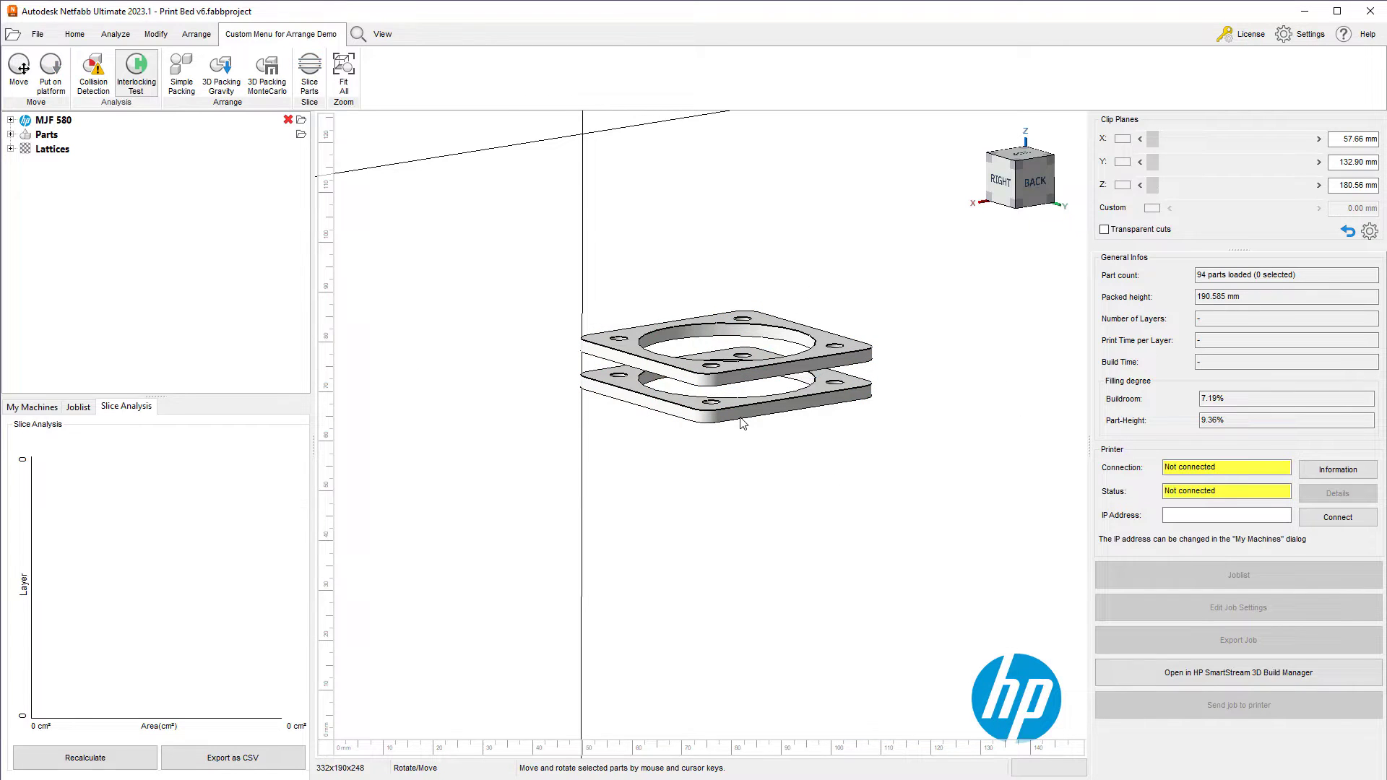
{"action": "left_click", "coordinate": [741, 418]}
{"action": "left_click_drag", "start_coordinate": [726, 287], "coordinate": [636, 430]}
{"action": "left_click", "coordinate": [866, 478]}
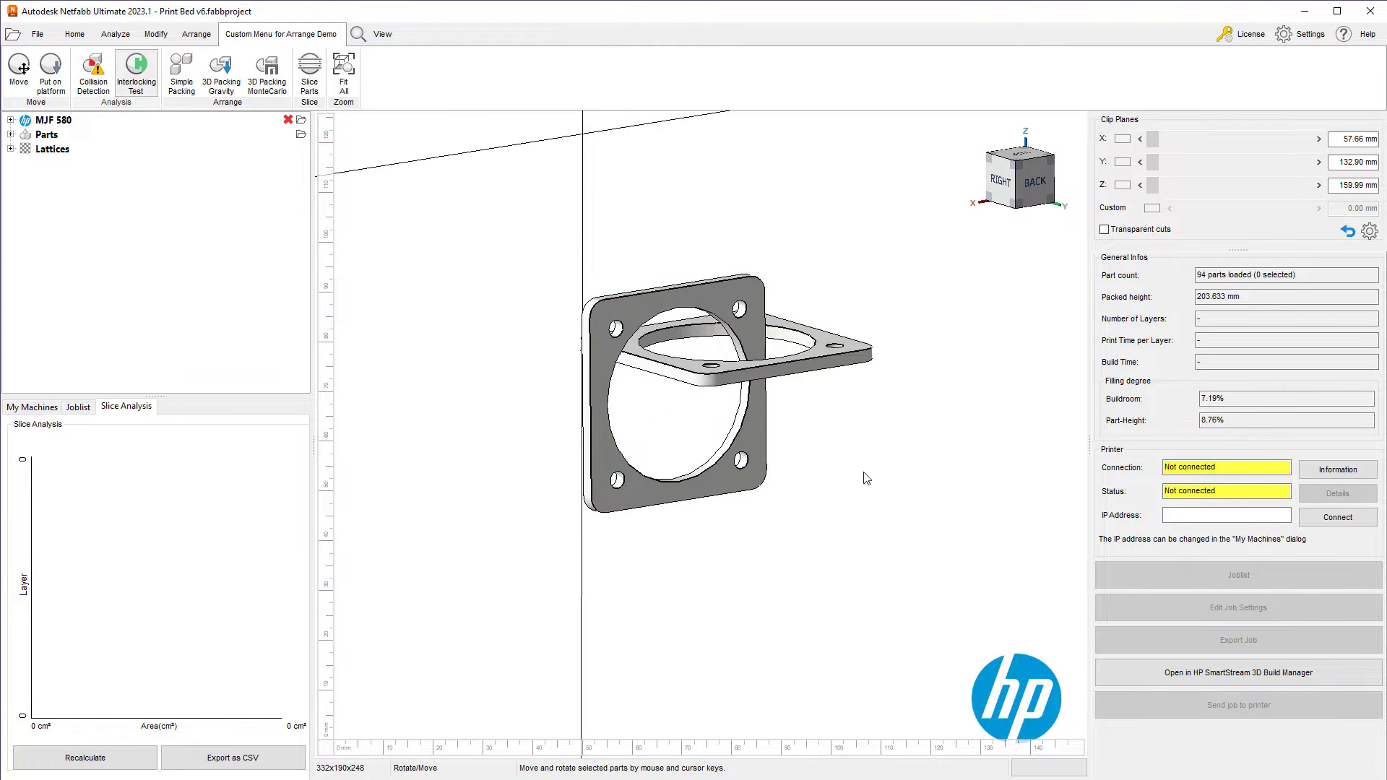
{"action": "mouse_move", "coordinate": [866, 478]}
{"action": "right_mouse_down"}
{"action": "mouse_move", "coordinate": [799, 486]}
{"action": "mouse_move", "coordinate": [825, 507]}
{"action": "mouse_move", "coordinate": [858, 486]}
{"action": "right_mouse_up"}
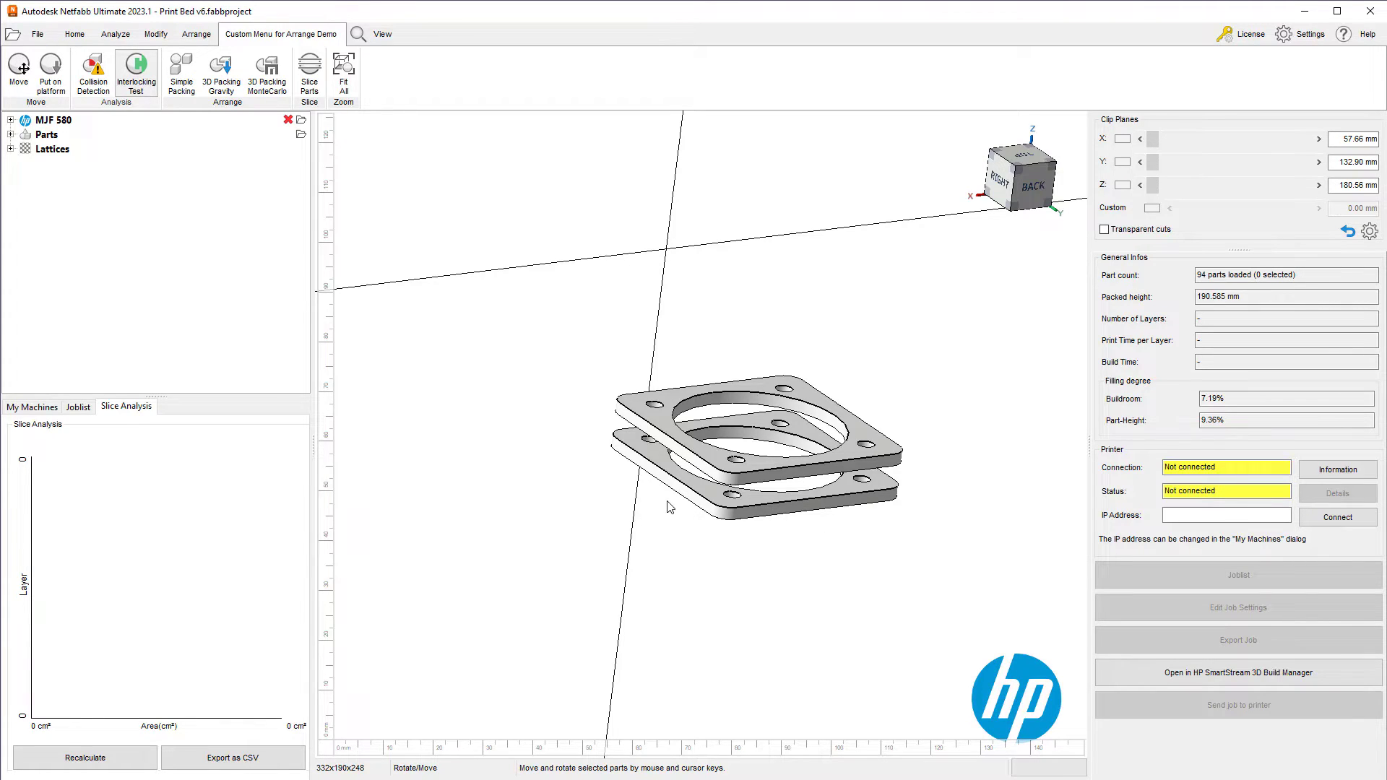
{"action": "right_click", "coordinate": [482, 179]}
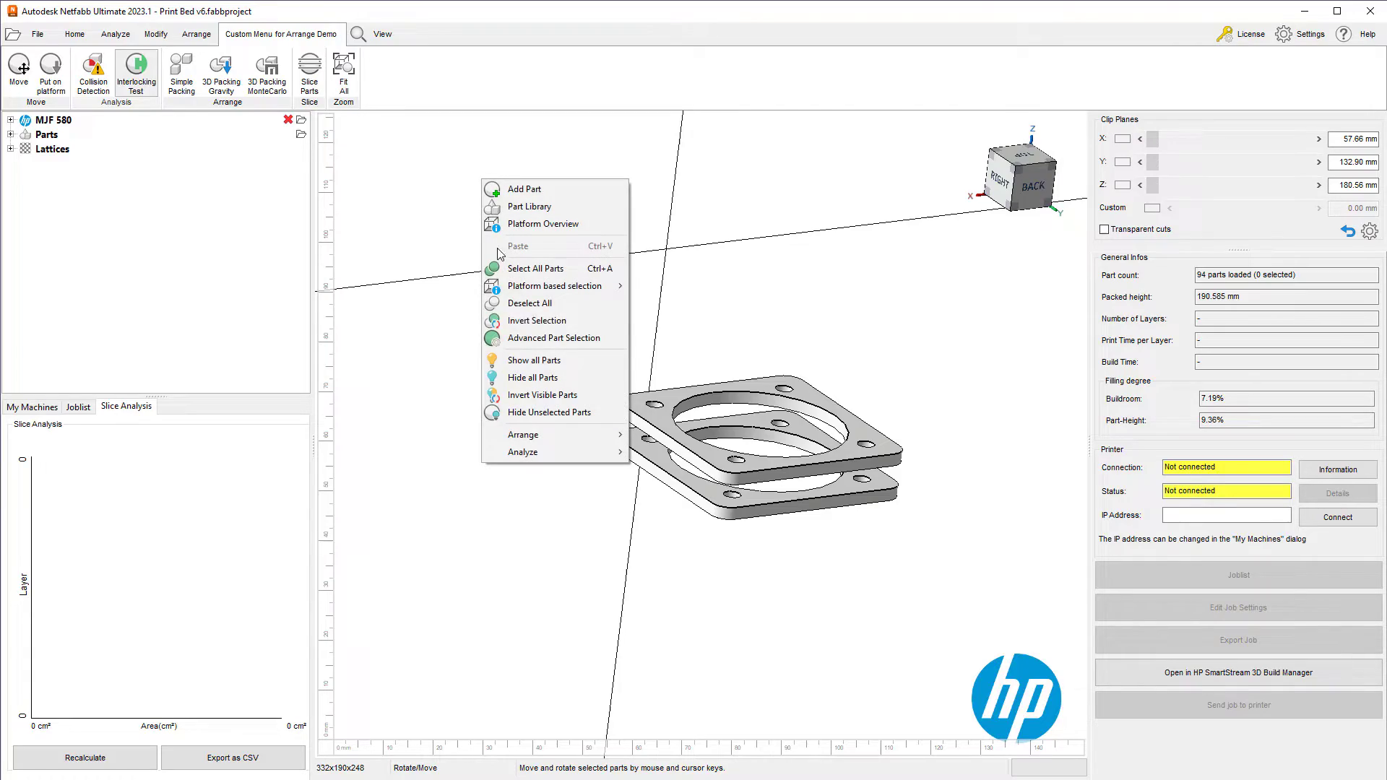
{"action": "left_click", "coordinate": [518, 361]}
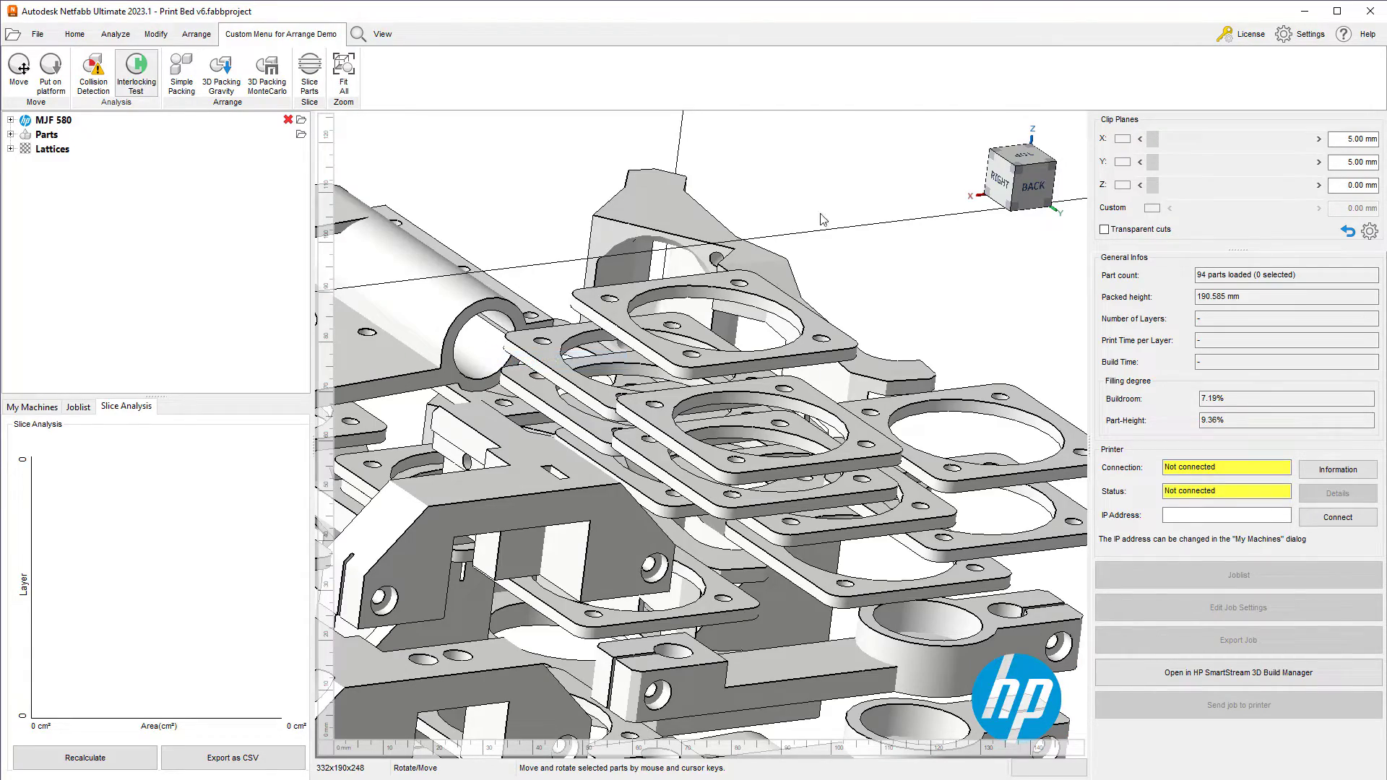
{"action": "left_click", "coordinate": [344, 72]}
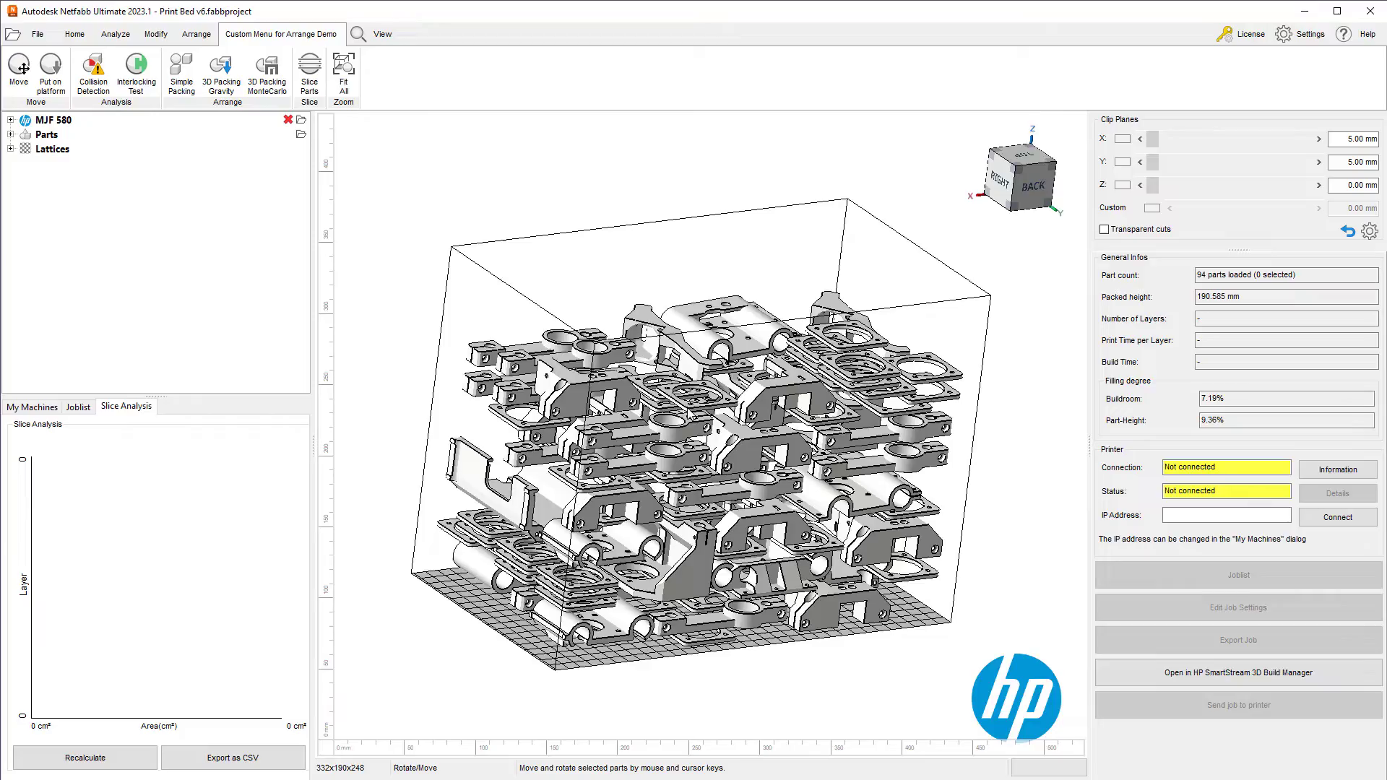
Slice all 94 parts at 0.1 mm layer size, producing 1907 layers
{"action": "right_click_drag", "start_coordinate": [694, 415], "coordinate": [434, 563]}
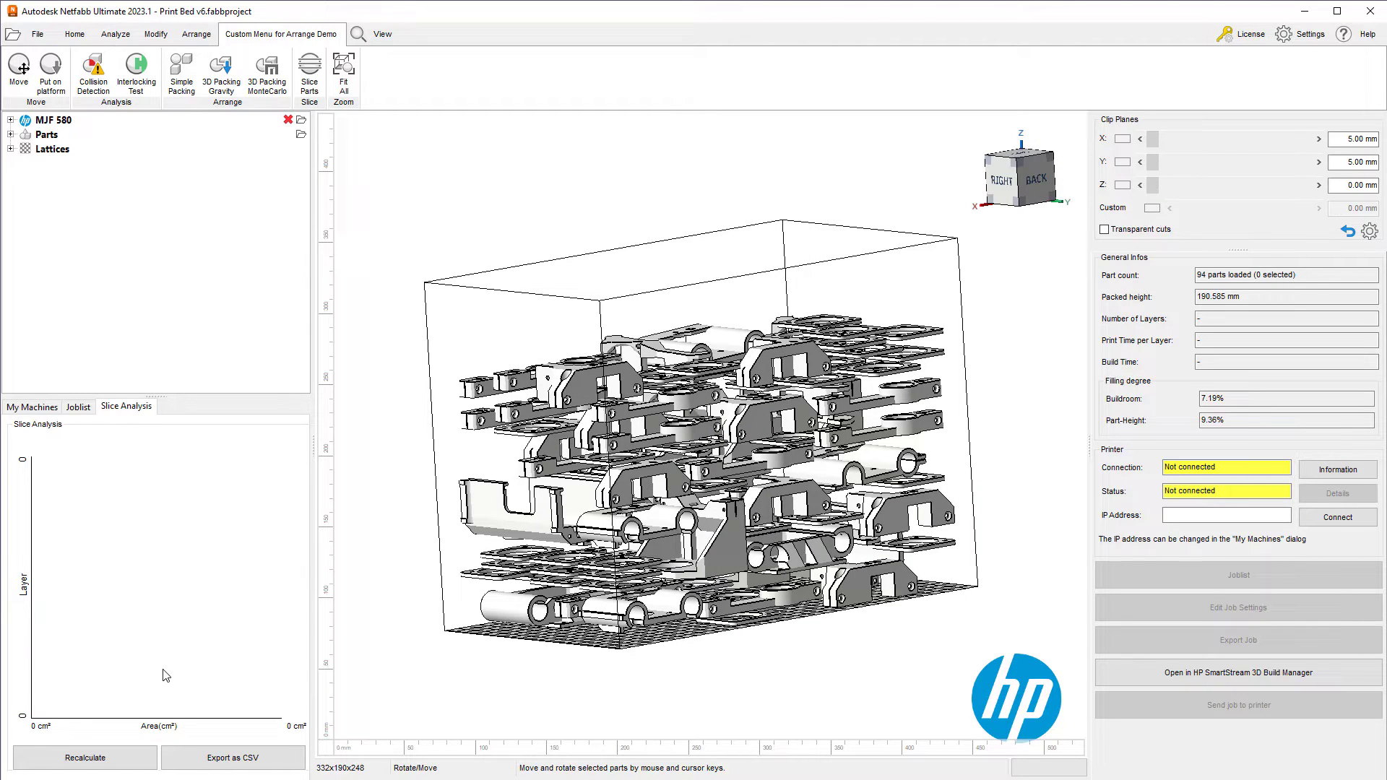
{"action": "key", "text": "ctrl+a"}
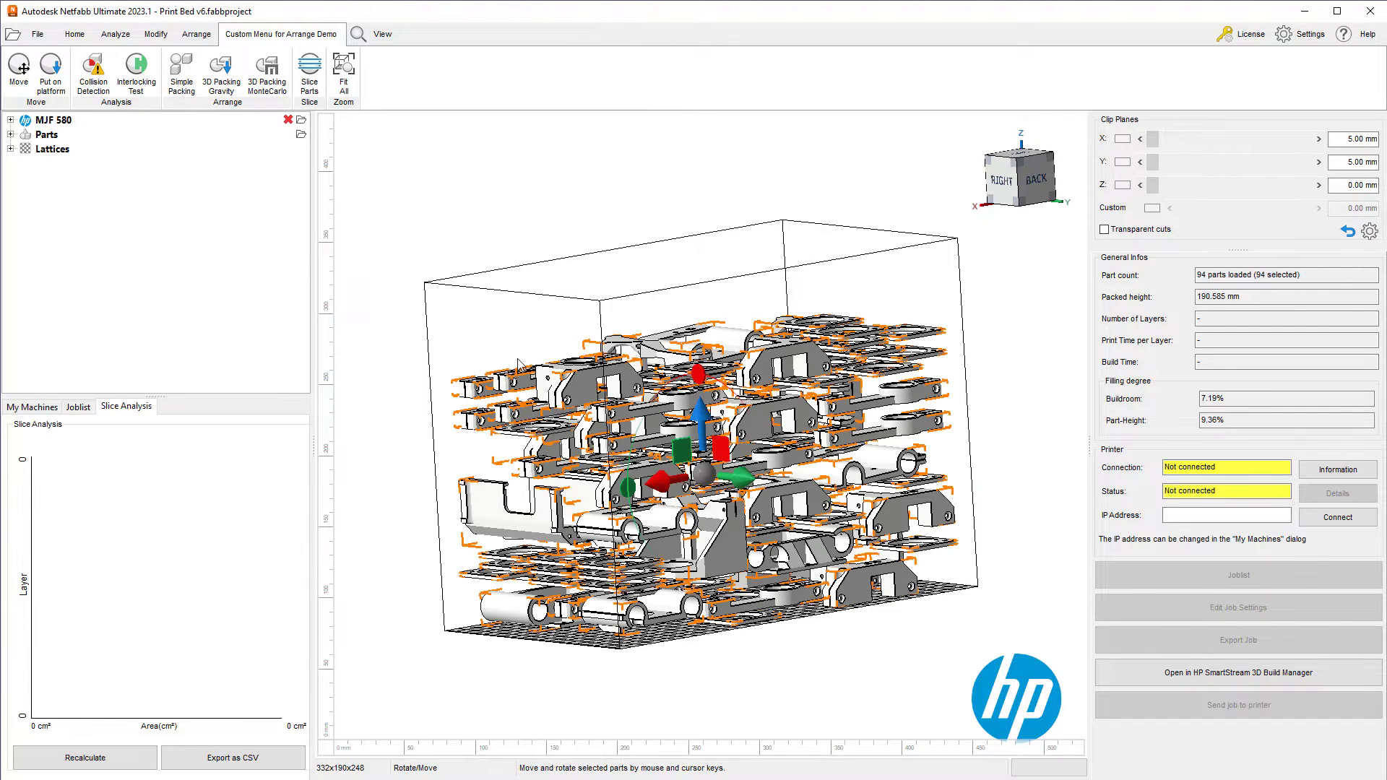
{"action": "left_click", "coordinate": [312, 81]}
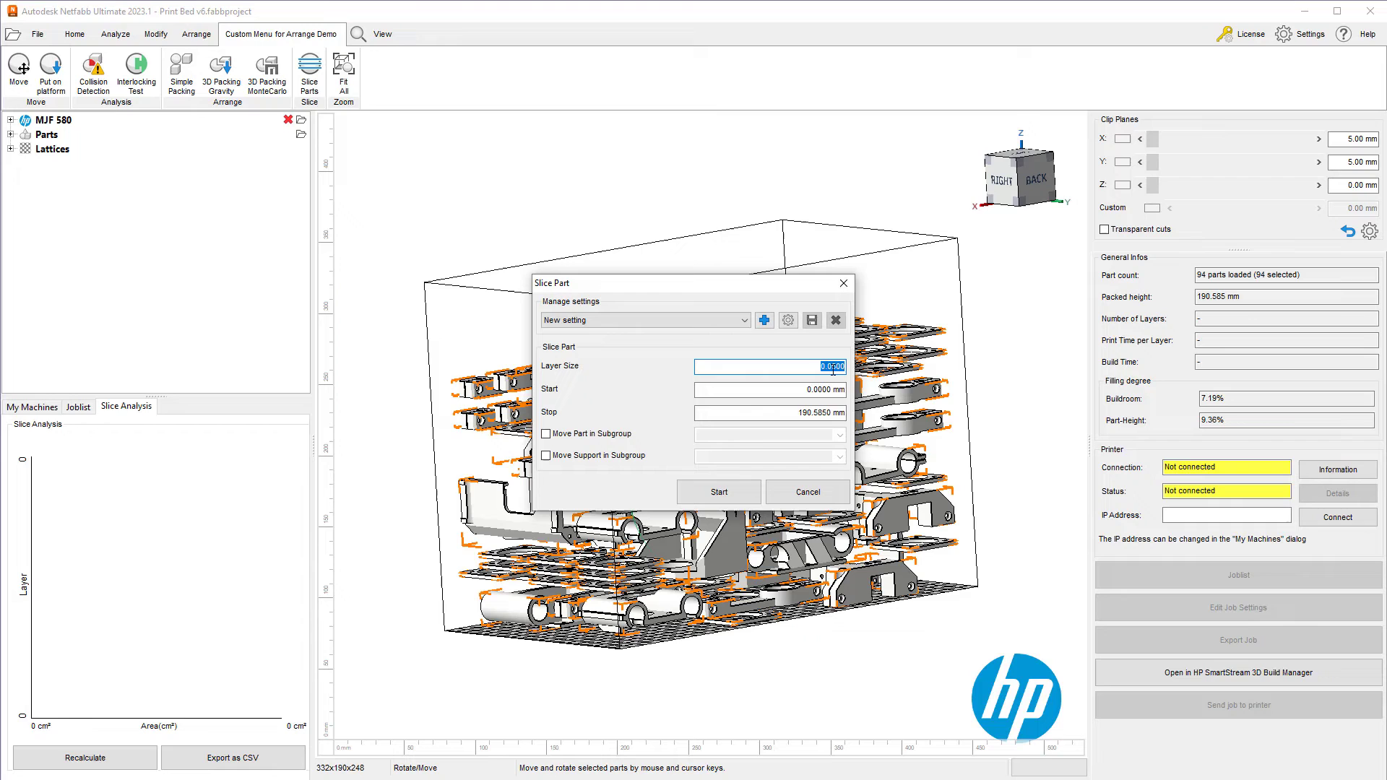
{"action": "type", "text": "0.1"}
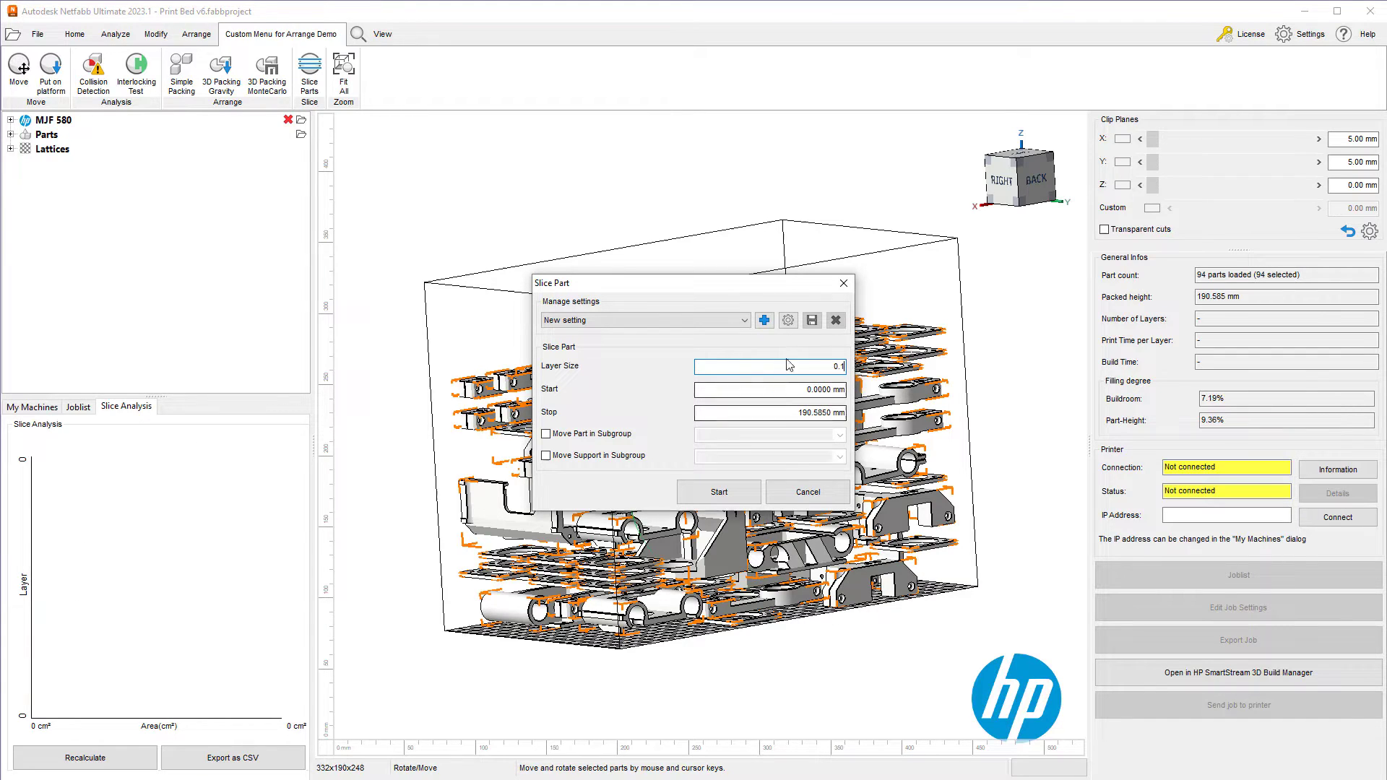
{"action": "left_click", "coordinate": [719, 492]}
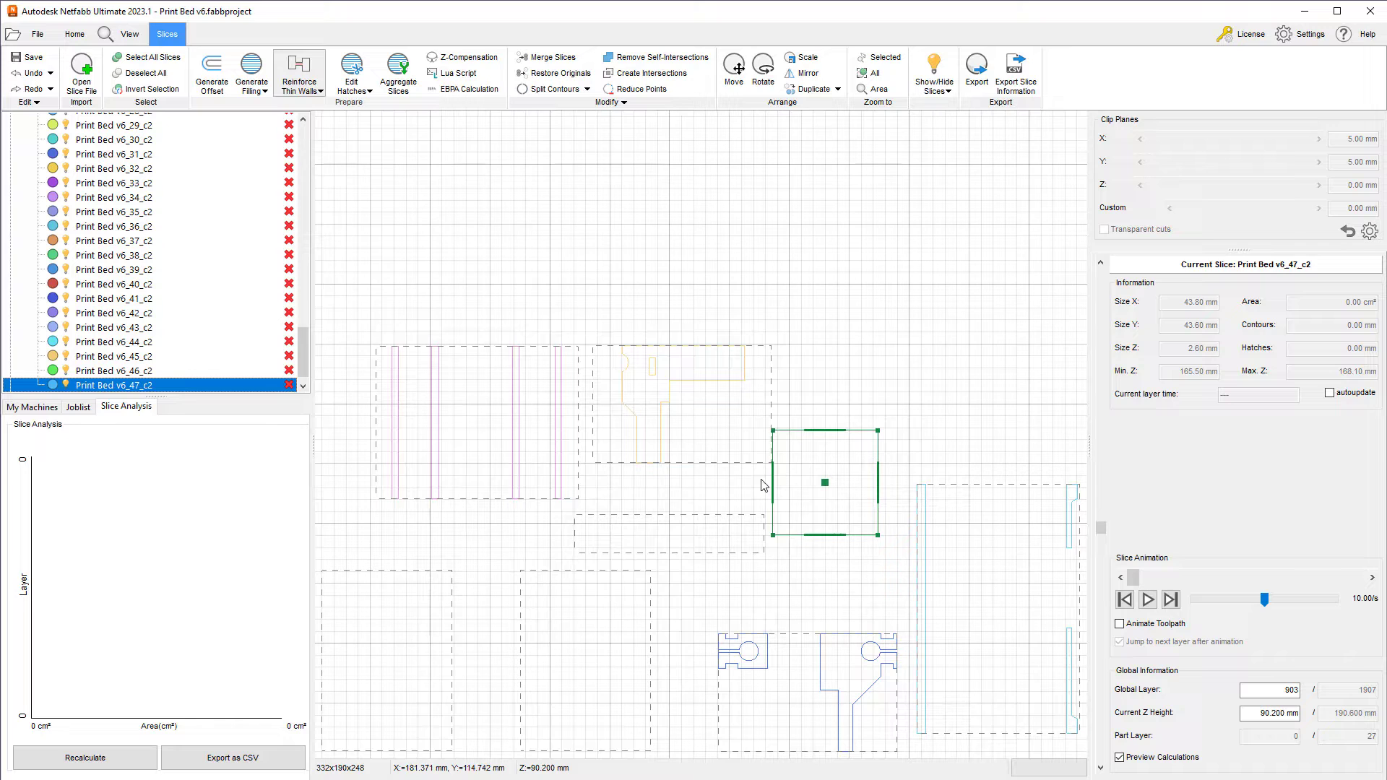
Recalculate the per-layer area chart, then browse the 1907 layers up and down with the slider
{"action": "left_click", "coordinate": [1100, 528]}
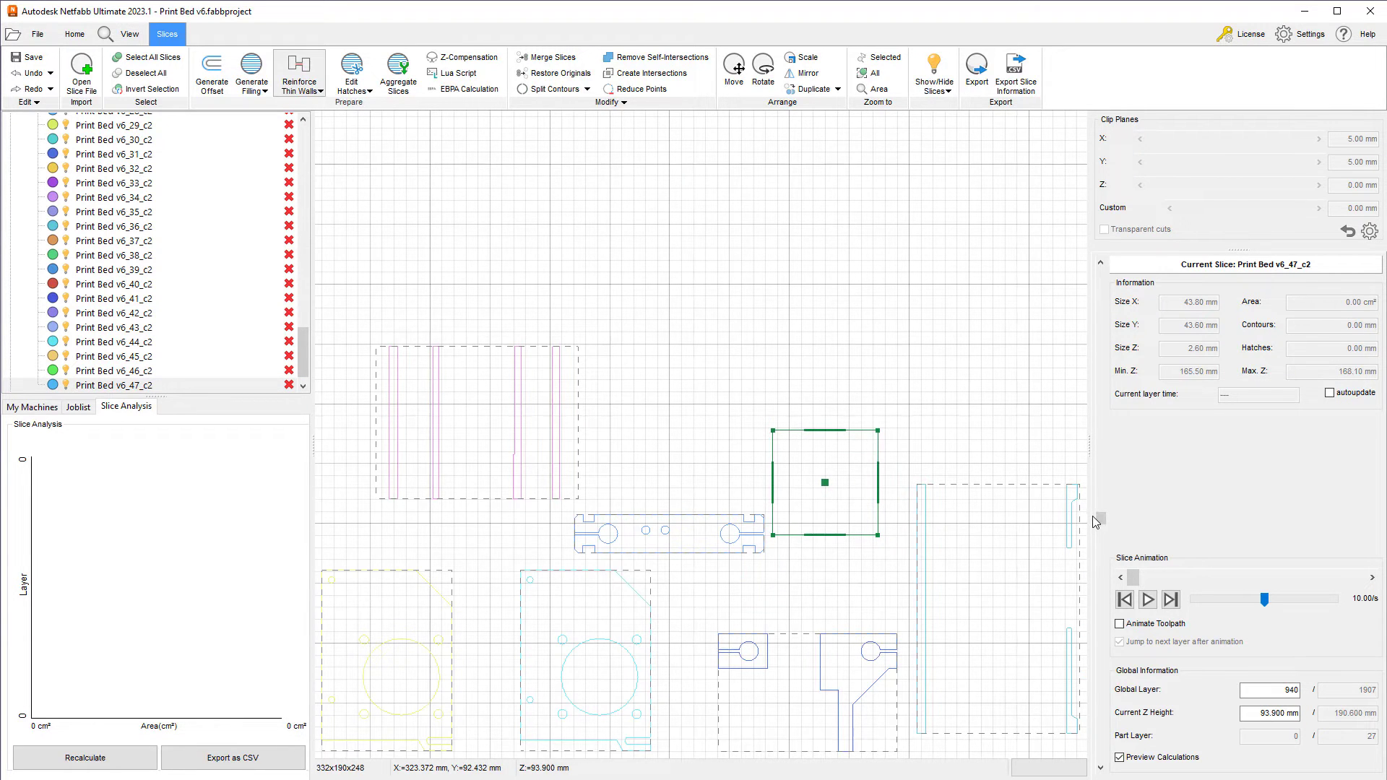
{"action": "left_click", "coordinate": [99, 763]}
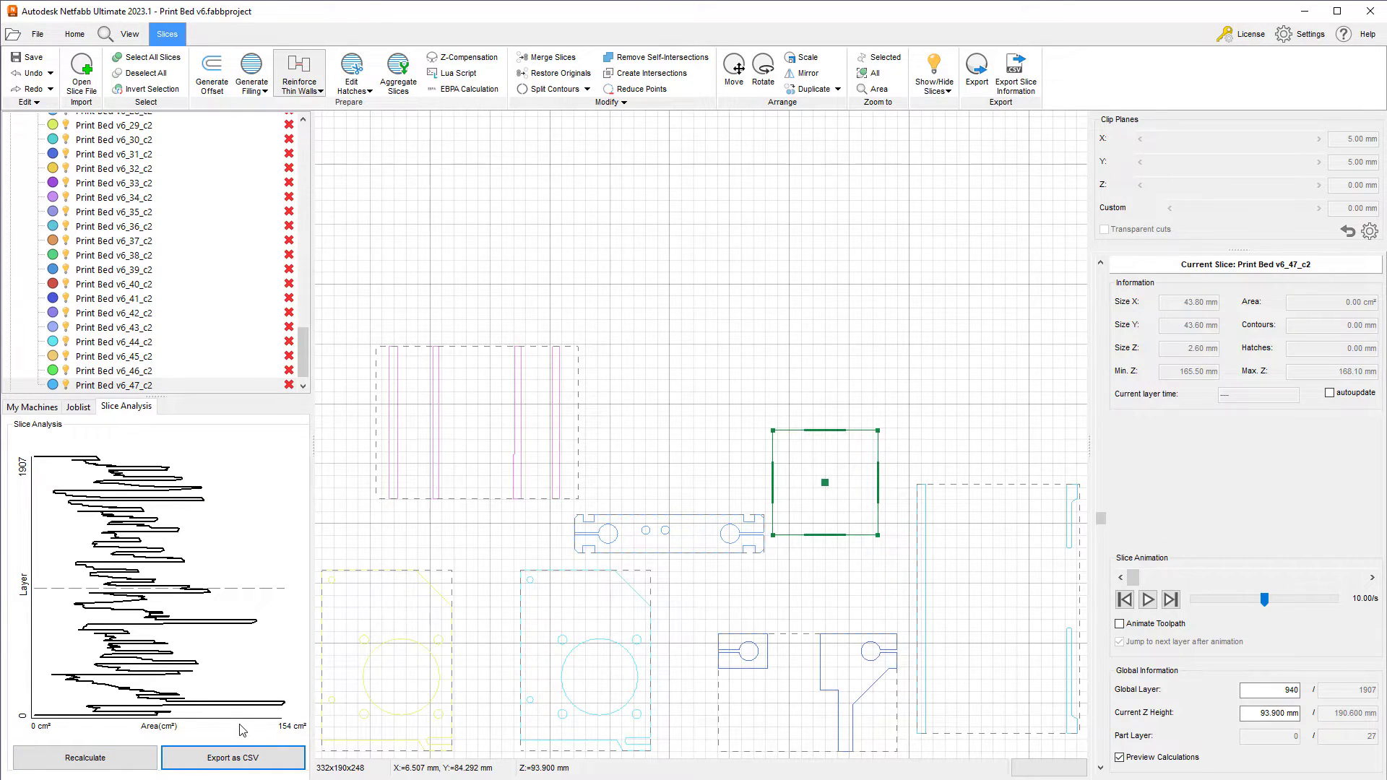
{"action": "left_click_drag", "start_coordinate": [1100, 518], "coordinate": [1097, 448]}
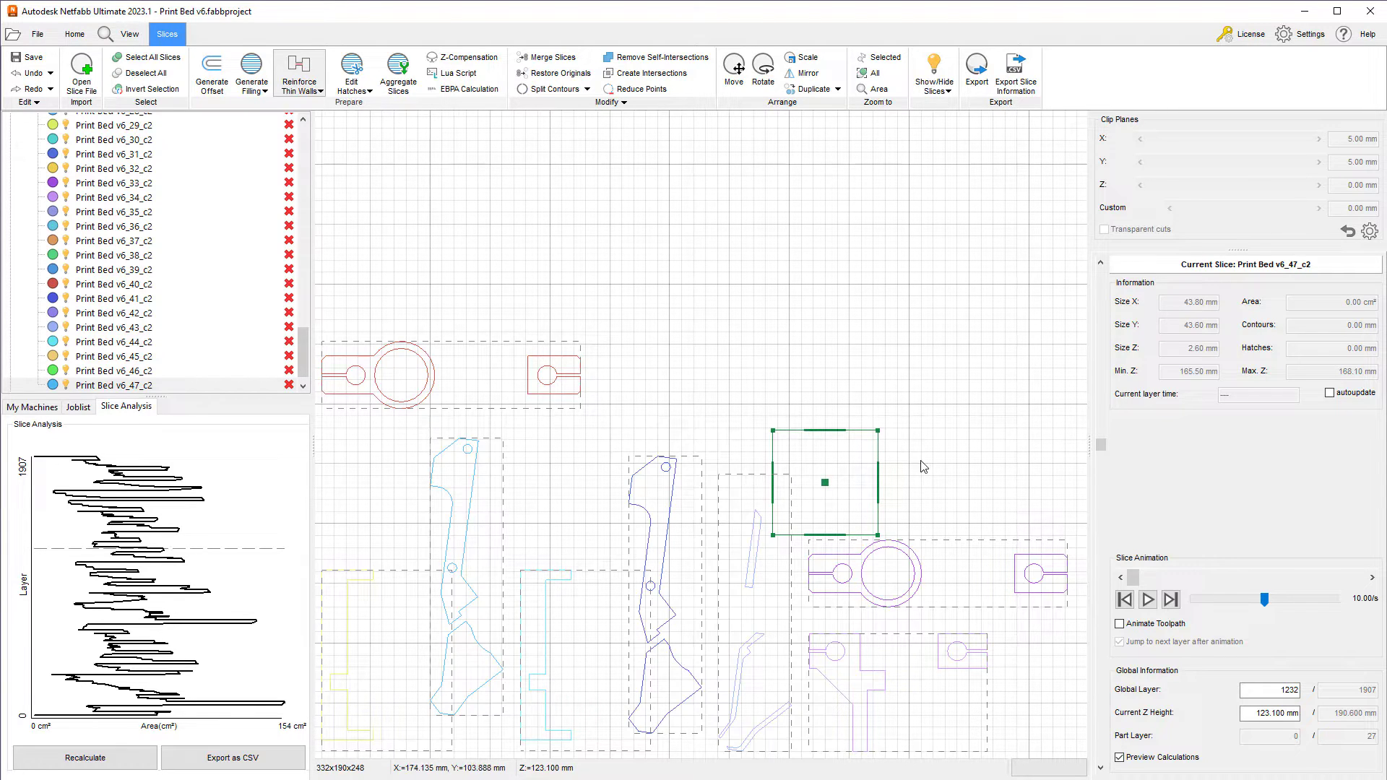
{"action": "left_click_drag", "start_coordinate": [1102, 445], "coordinate": [1097, 690]}
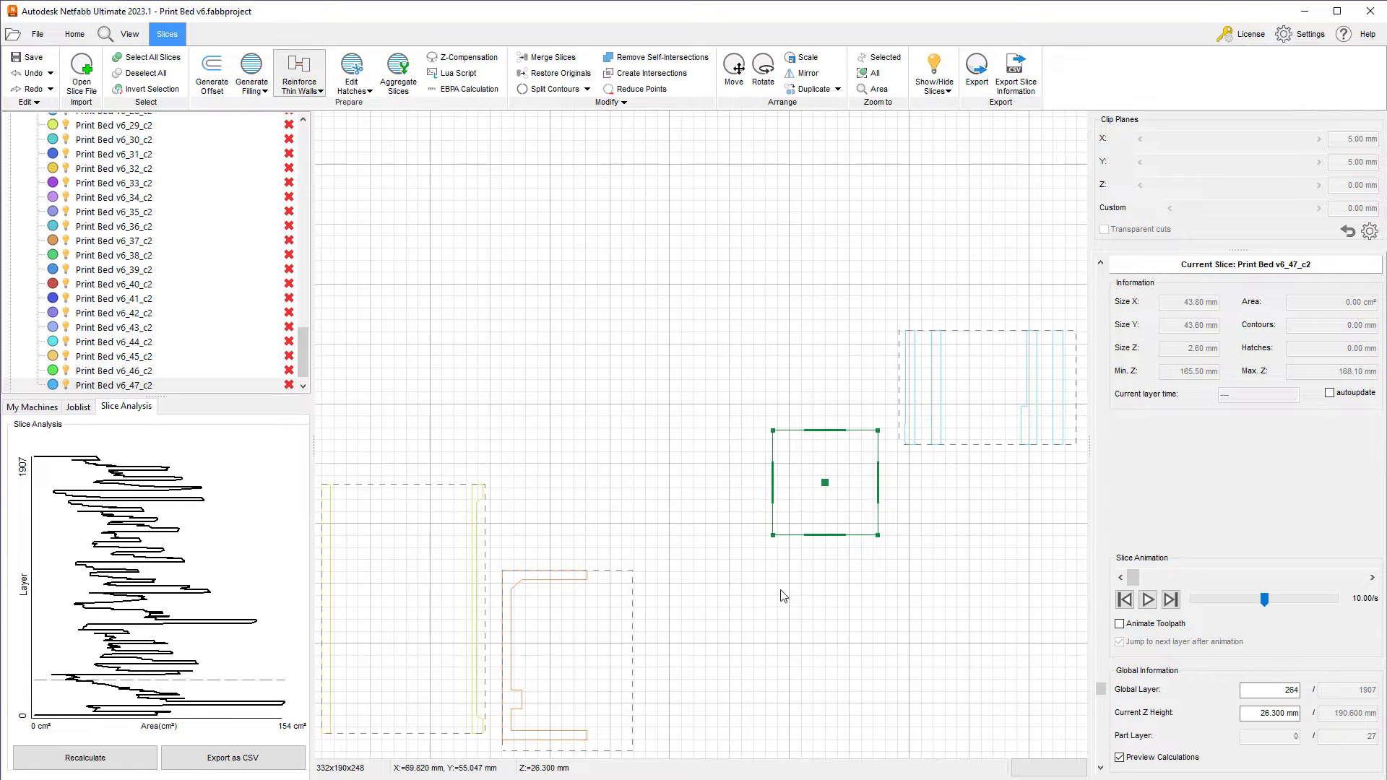
{"action": "left_click", "coordinate": [916, 539]}
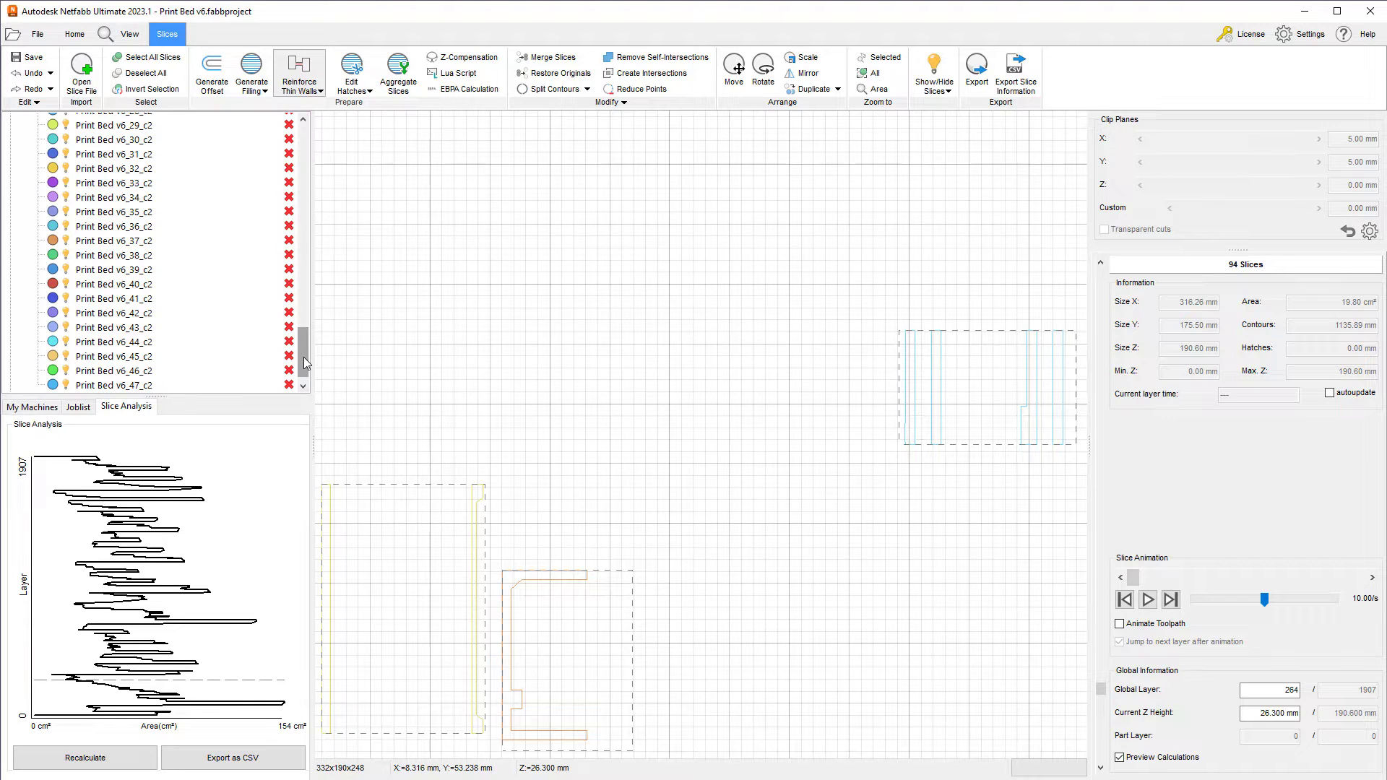
{"action": "left_click_drag", "start_coordinate": [303, 356], "coordinate": [312, 139]}
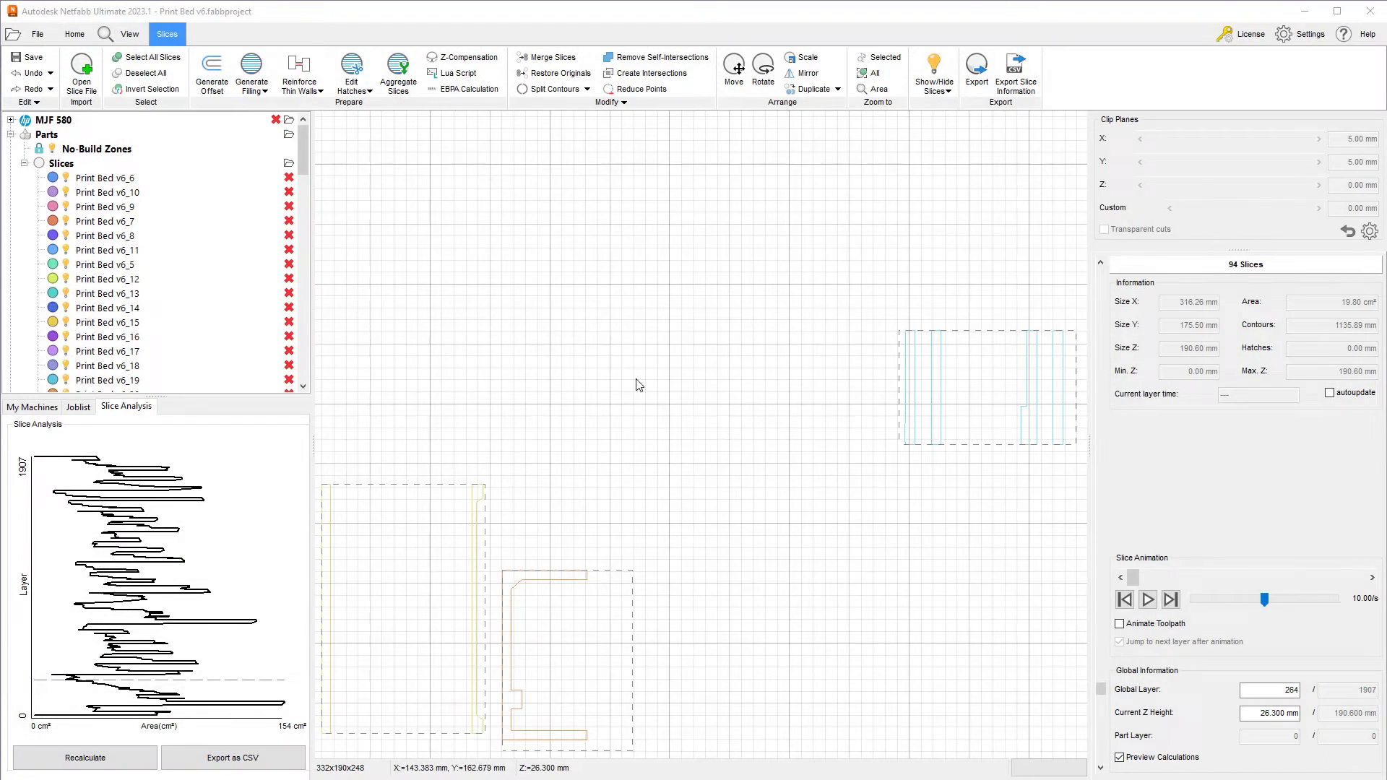
Delete all 94 slices and refresh the now-empty slice analysis chart
{"action": "left_click", "coordinate": [86, 181]}
{"action": "key", "text": "ctrl+a"}
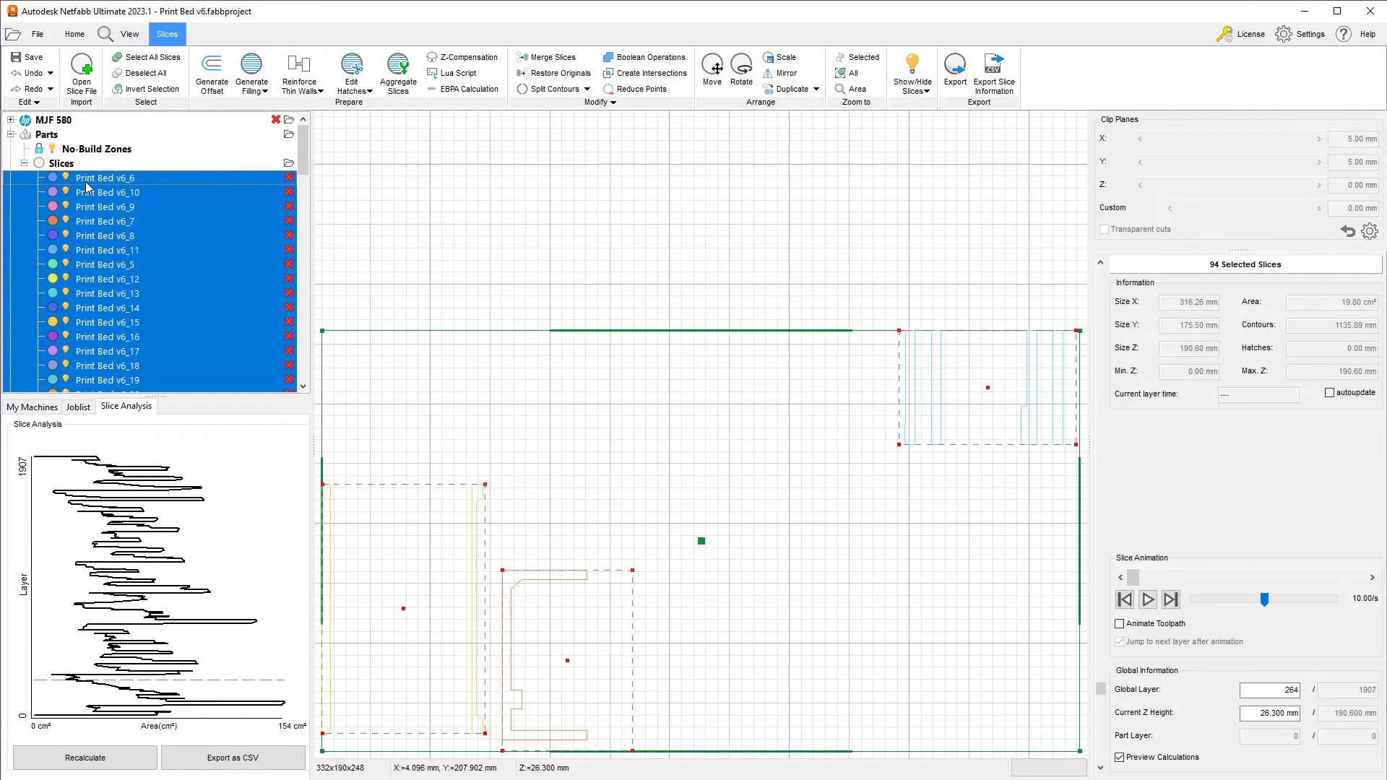
{"action": "key", "text": "Delete"}
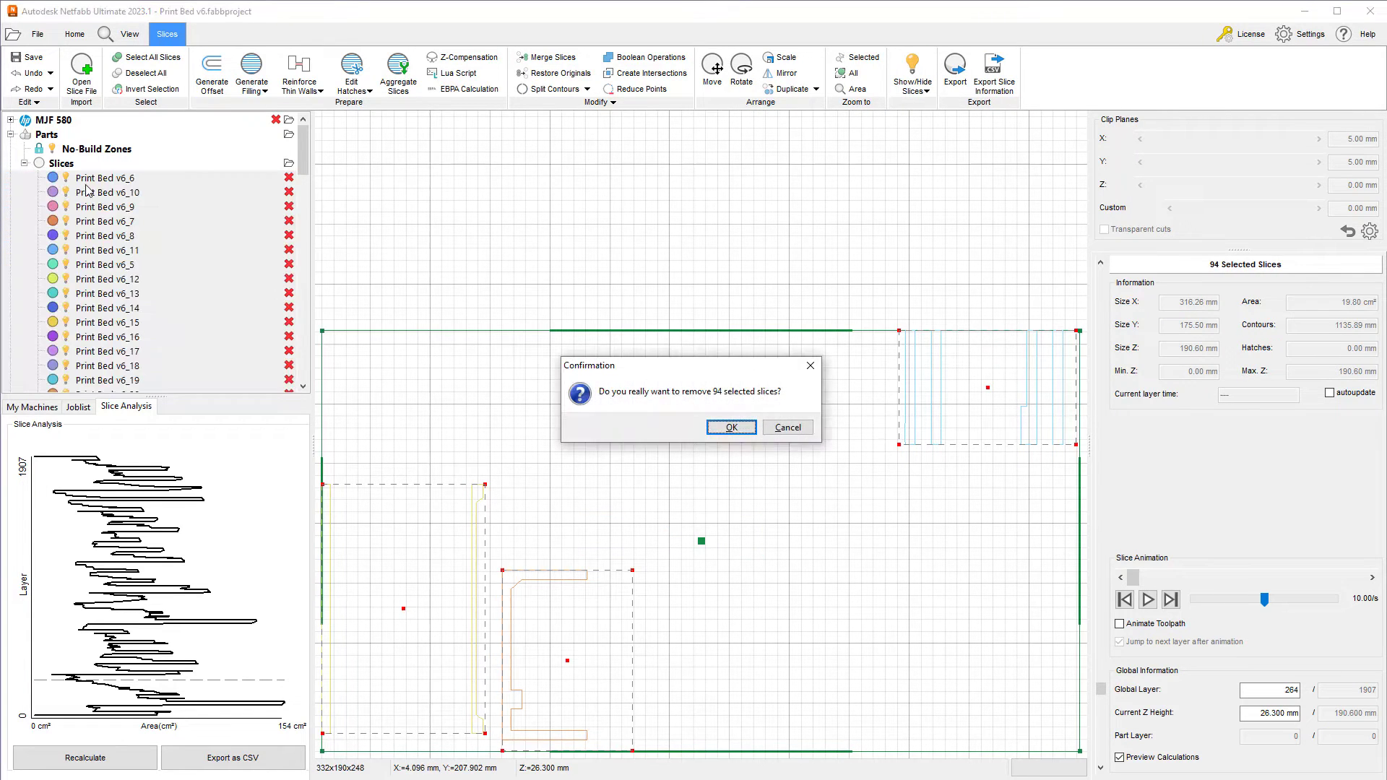
{"action": "left_click", "coordinate": [723, 429]}
{"action": "left_click", "coordinate": [96, 753]}
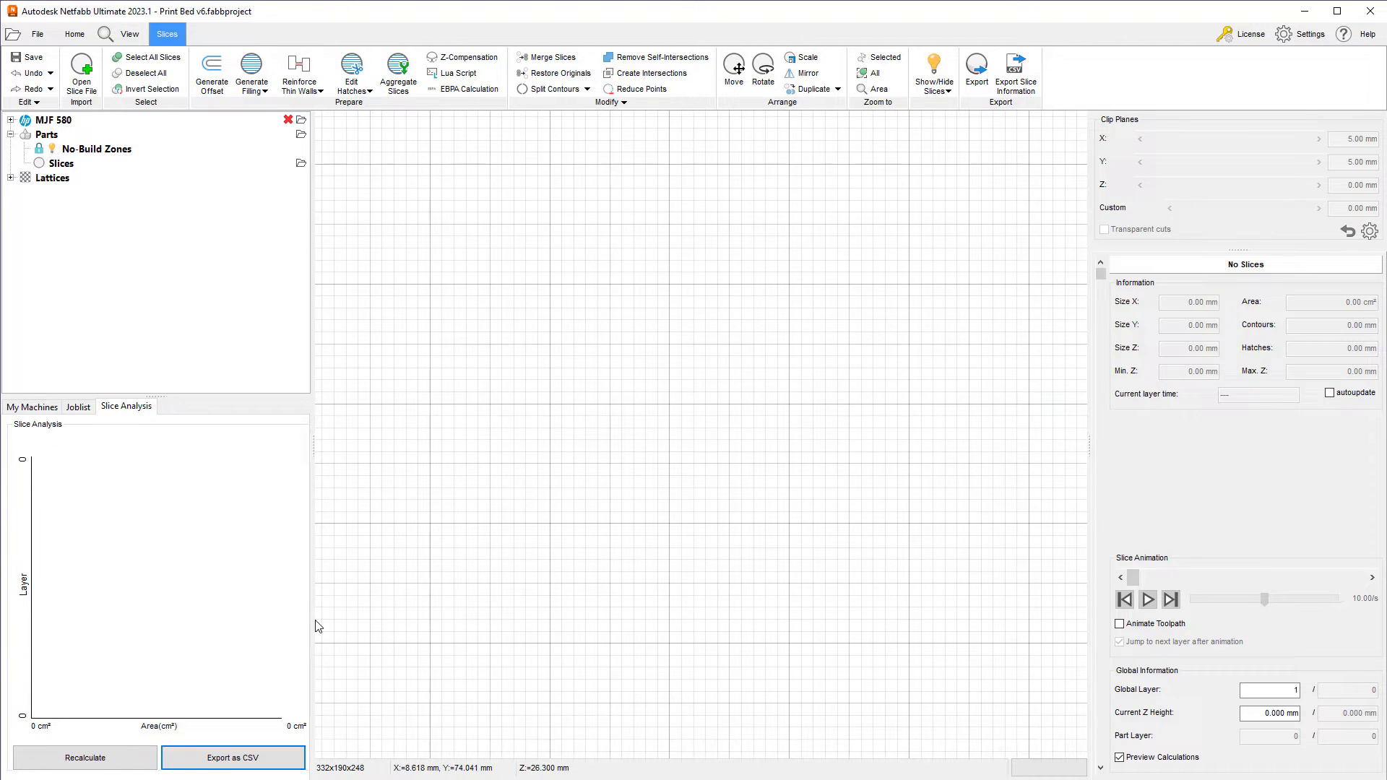
Clone the MJF 580 platform into a second workspace and show the Custom Menu for Arrange Demo tools
{"action": "left_click", "coordinate": [55, 121]}
{"action": "right_click", "coordinate": [56, 123]}
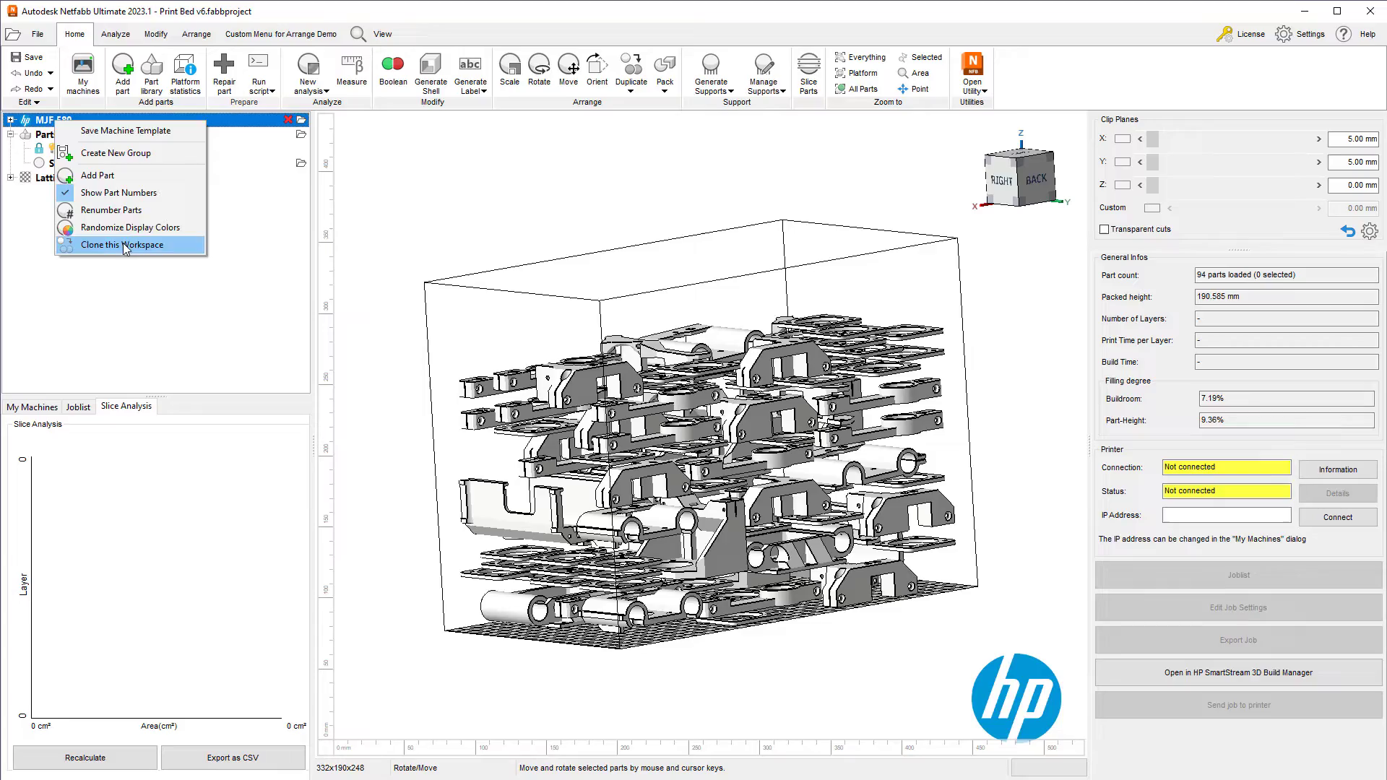
{"action": "left_click", "coordinate": [123, 244]}
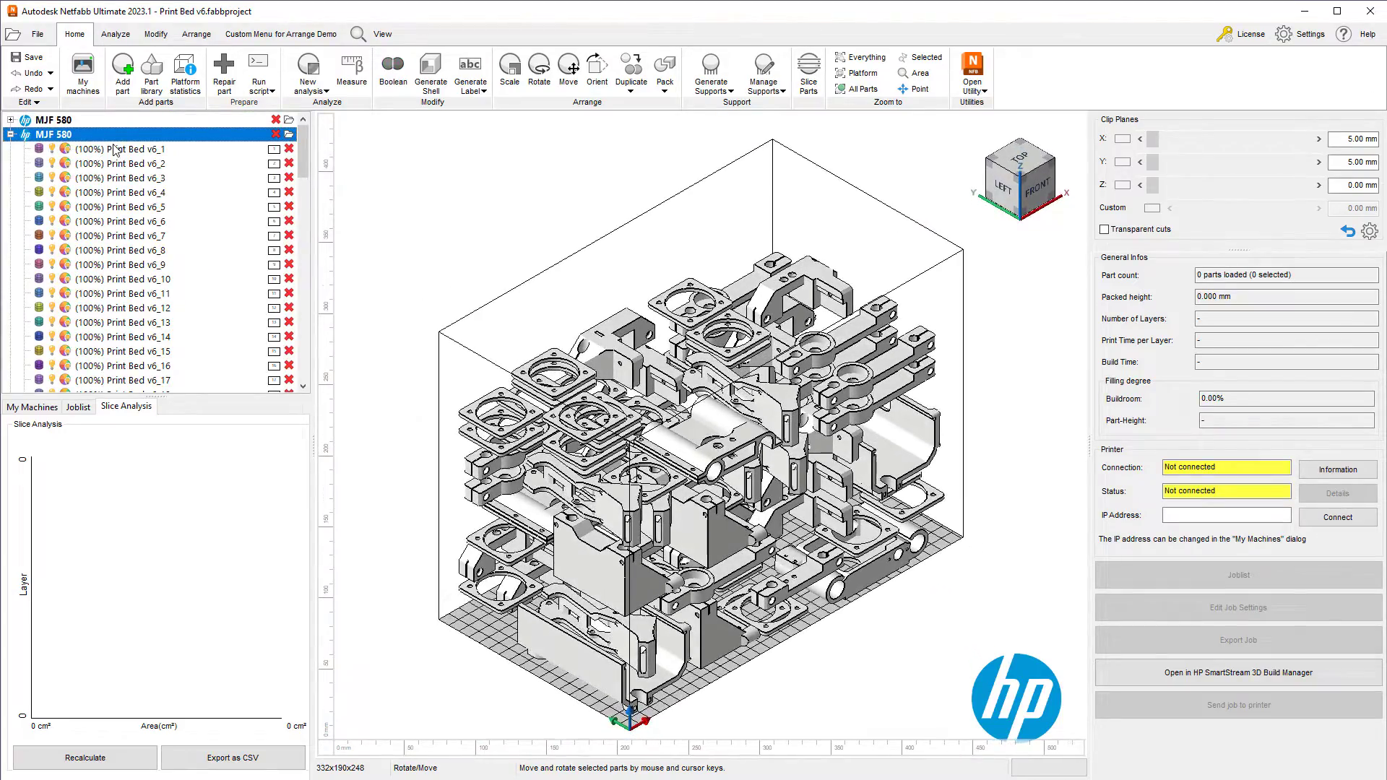
{"action": "left_click", "coordinate": [304, 35]}
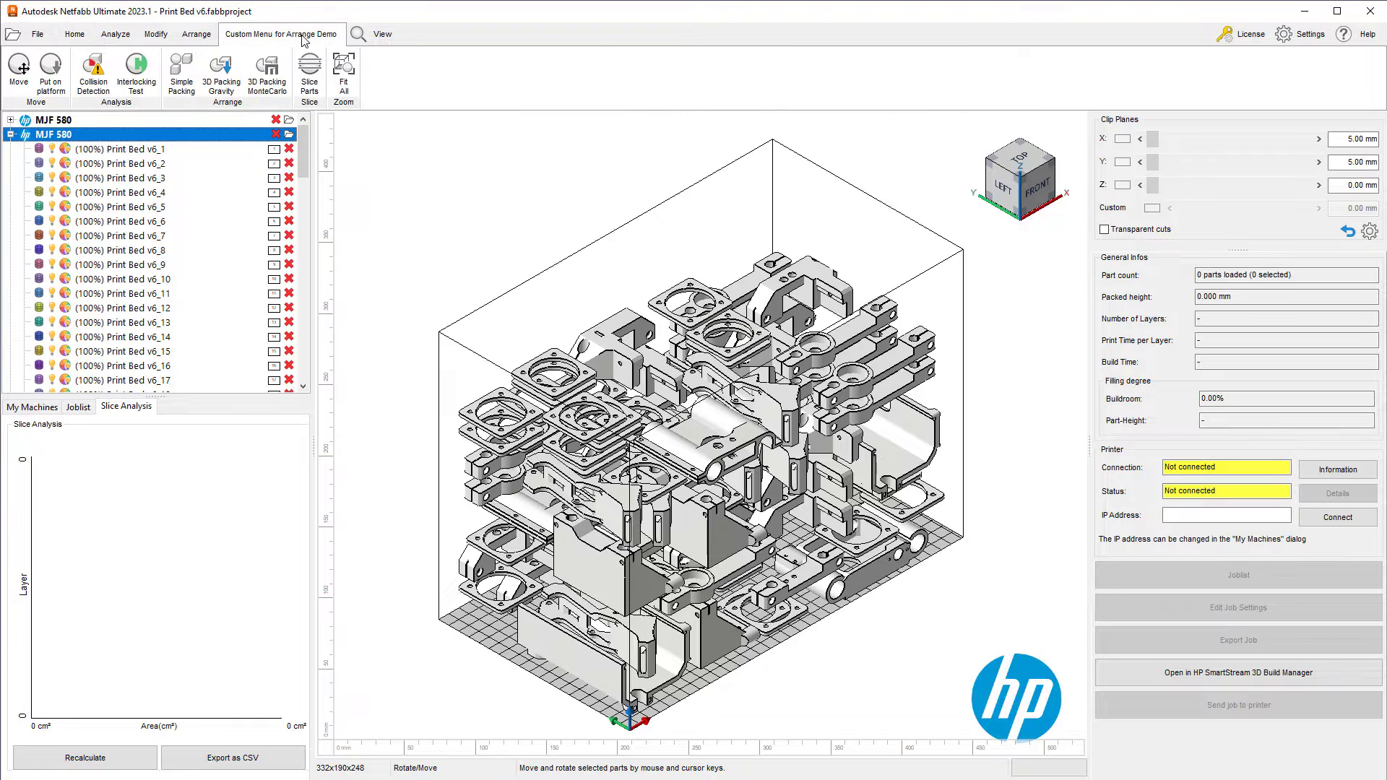
Open and dismiss the gravity packing settings, then view the build from the left side
{"action": "left_click", "coordinate": [224, 80]}
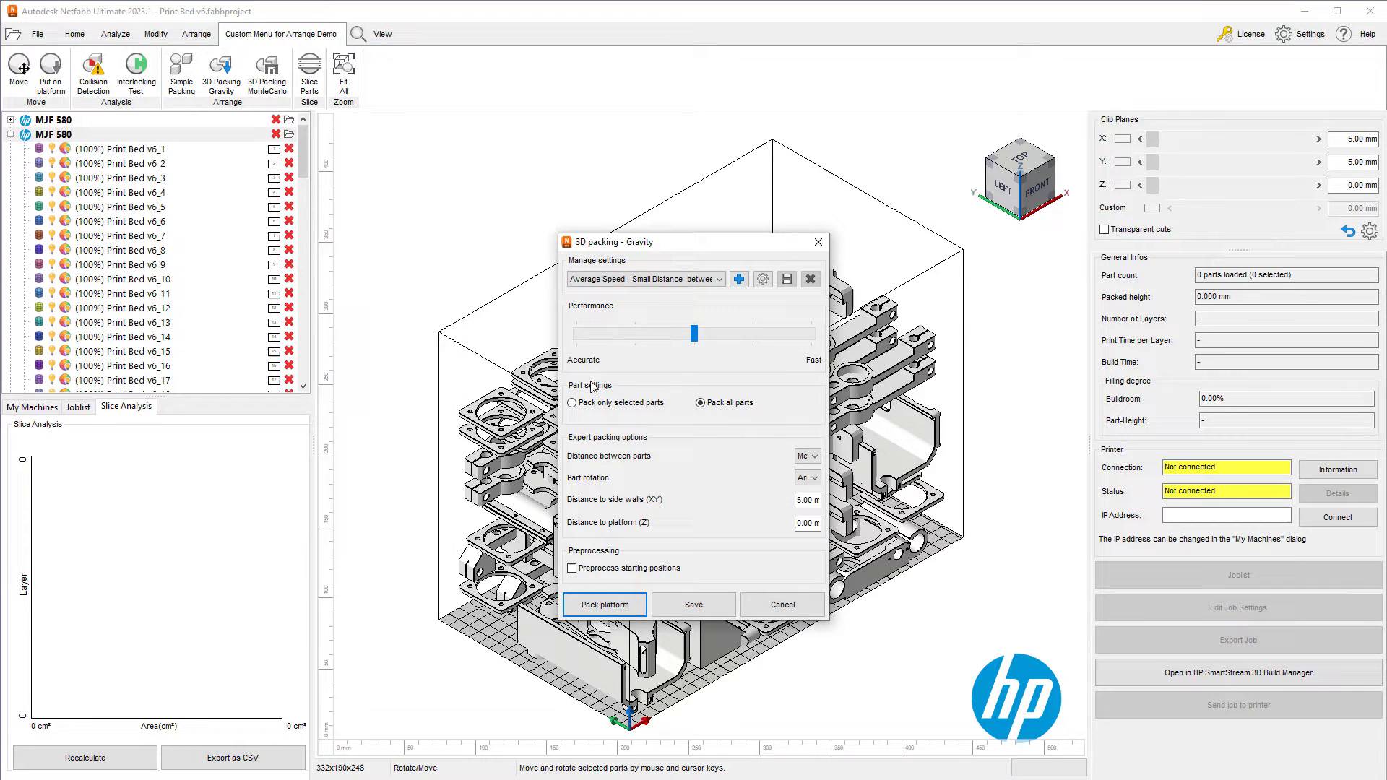
{"action": "left_click_drag", "start_coordinate": [673, 245], "coordinate": [292, 173]}
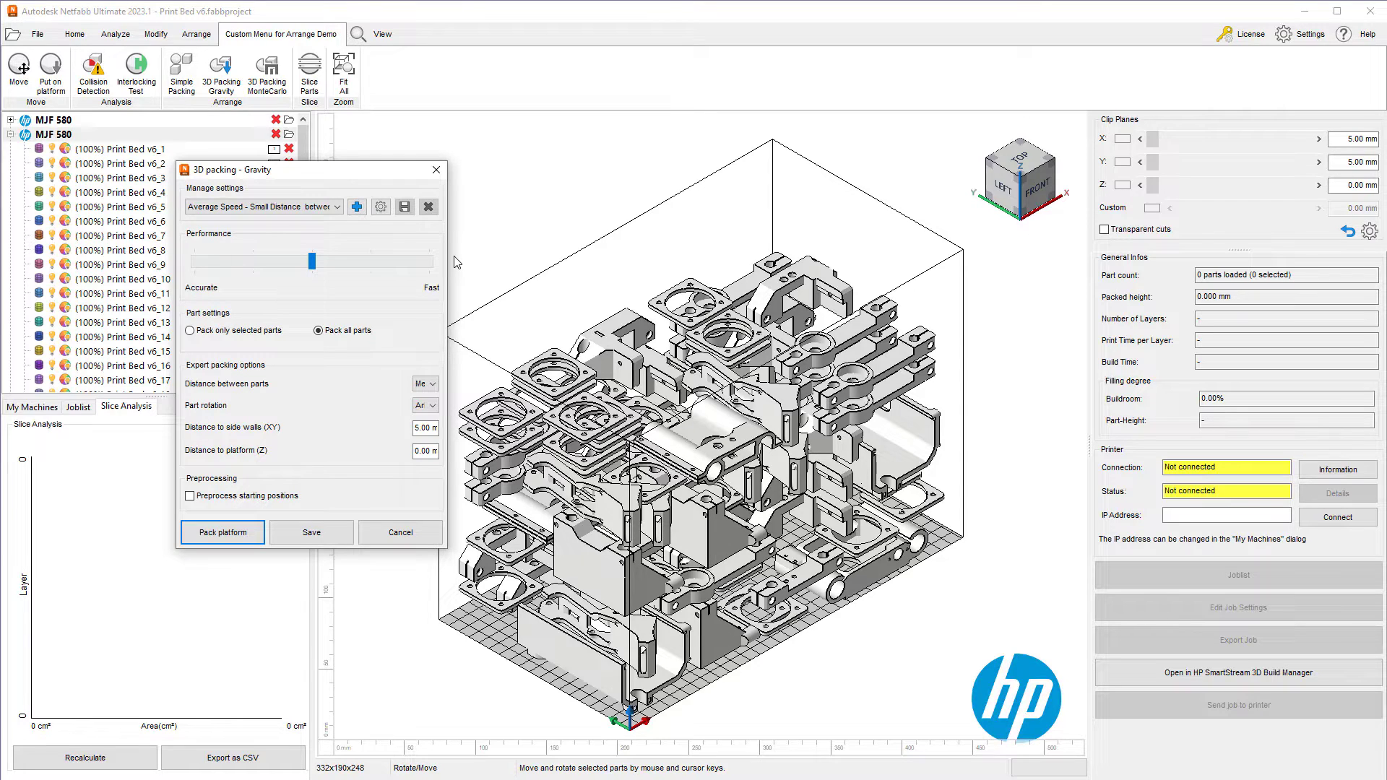
{"action": "left_click", "coordinate": [409, 532]}
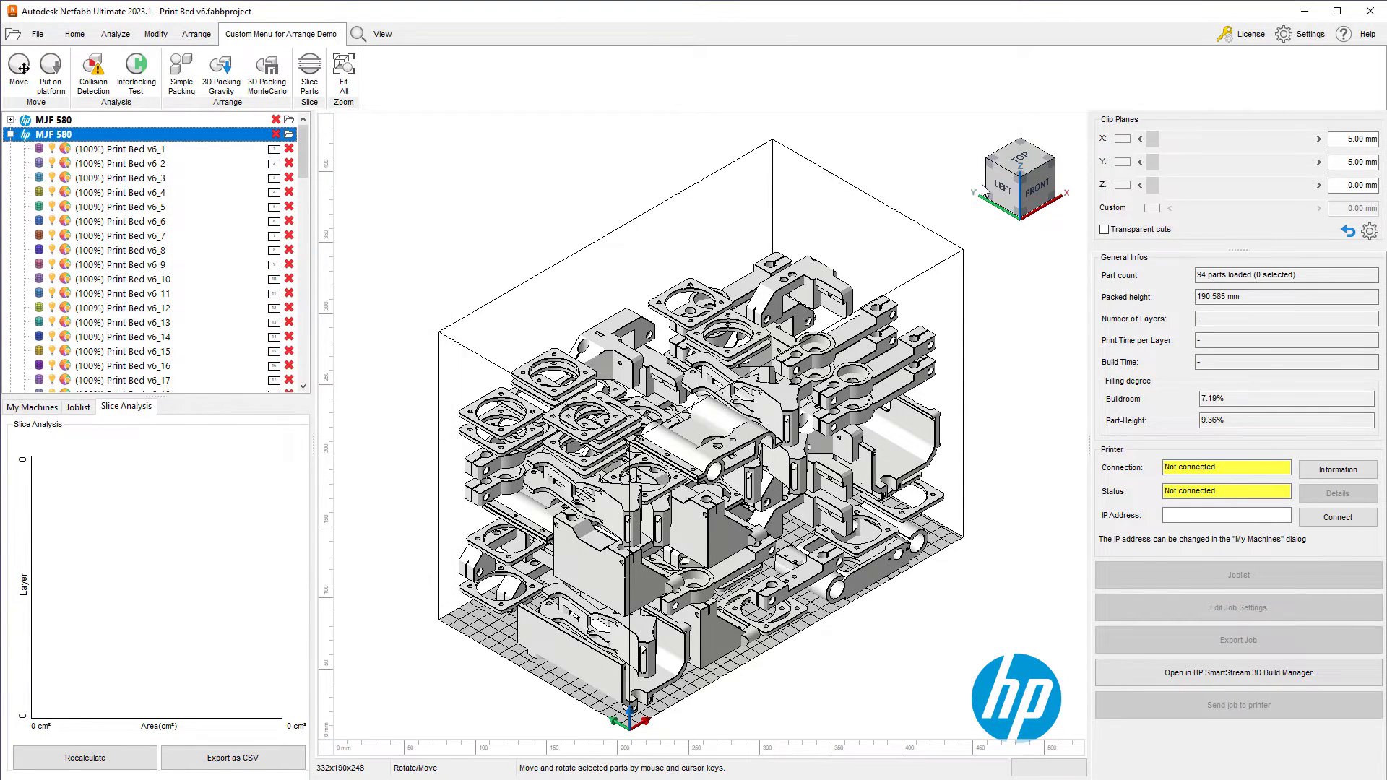
{"action": "left_click", "coordinate": [1002, 184]}
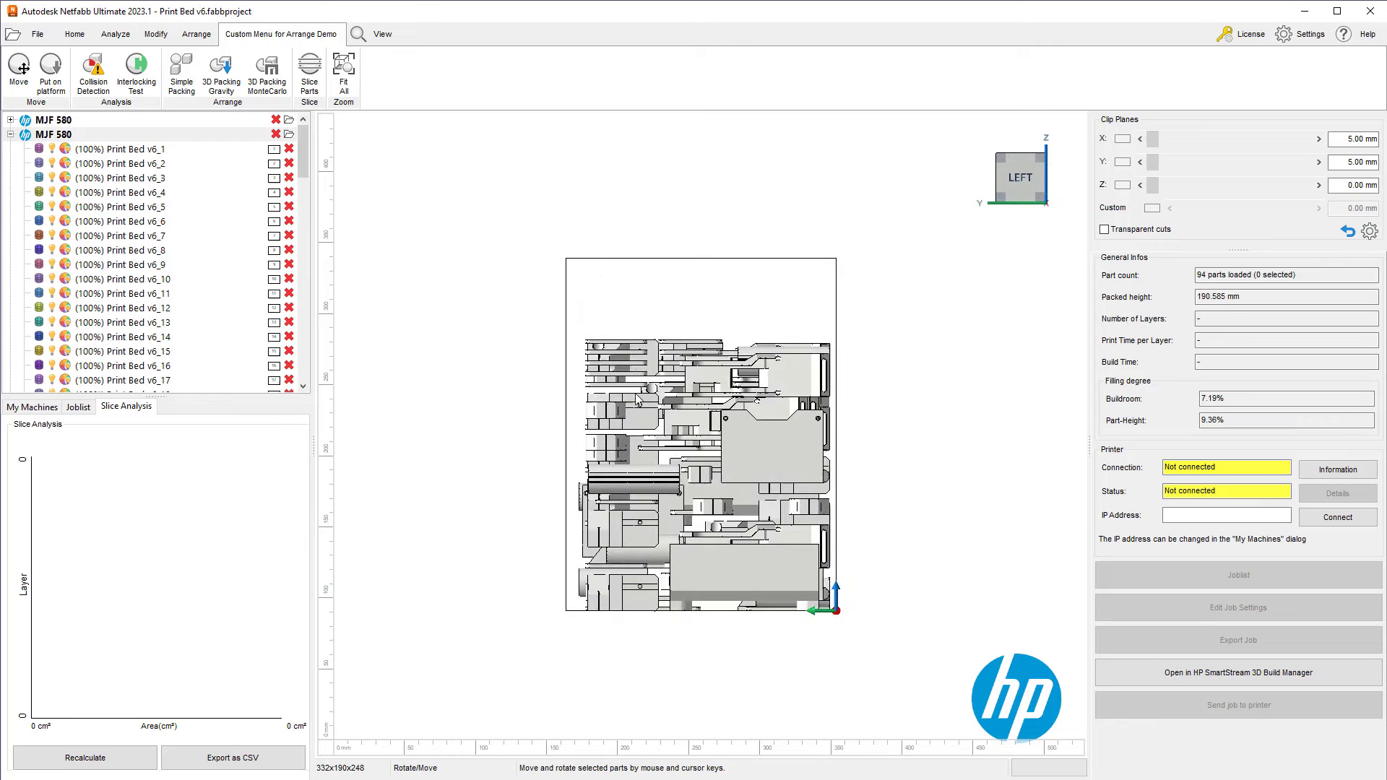
{"action": "scroll", "coordinate": [622, 399], "scroll_direction": "up", "scroll_amount": 5}
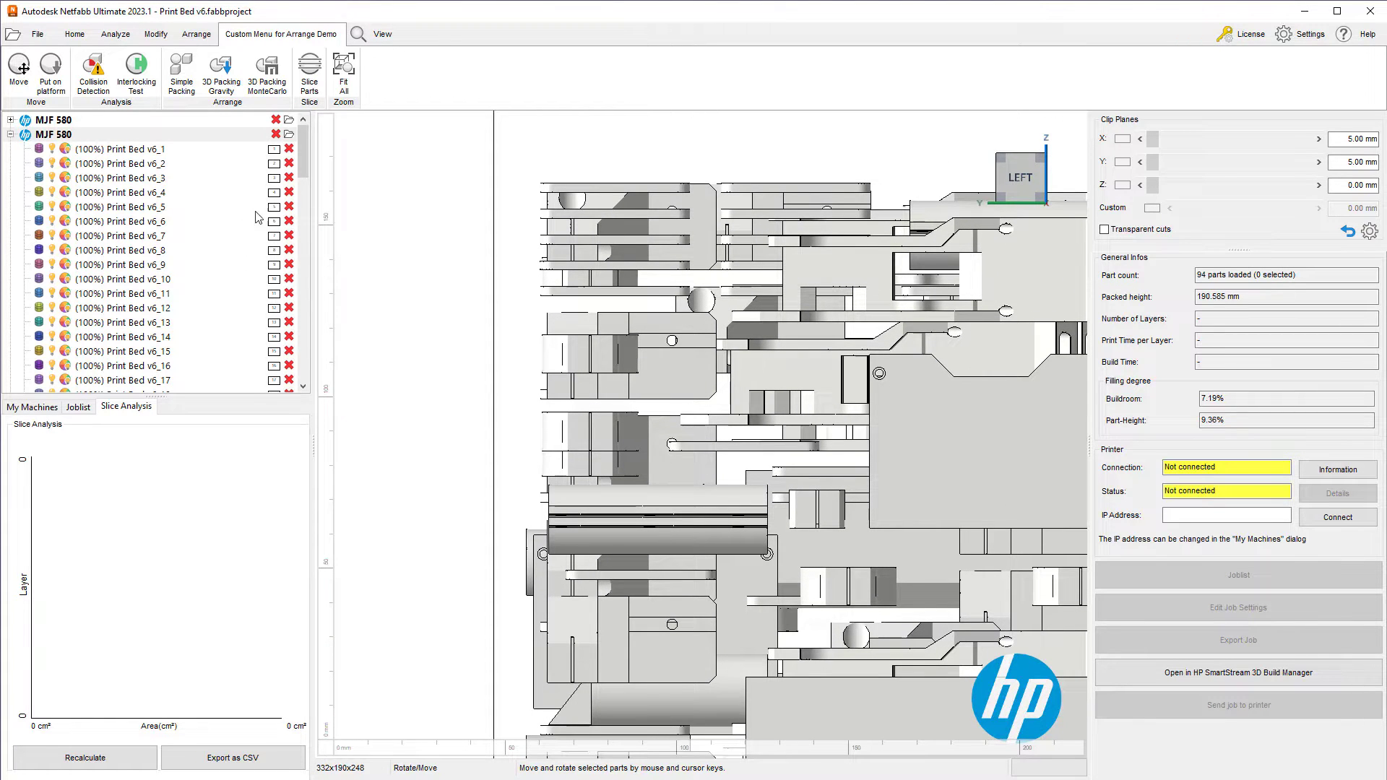
Reopen Gravity 3D packing and keep Medium spacing between parts
{"action": "left_click", "coordinate": [220, 73]}
{"action": "left_click_drag", "start_coordinate": [741, 243], "coordinate": [243, 104]}
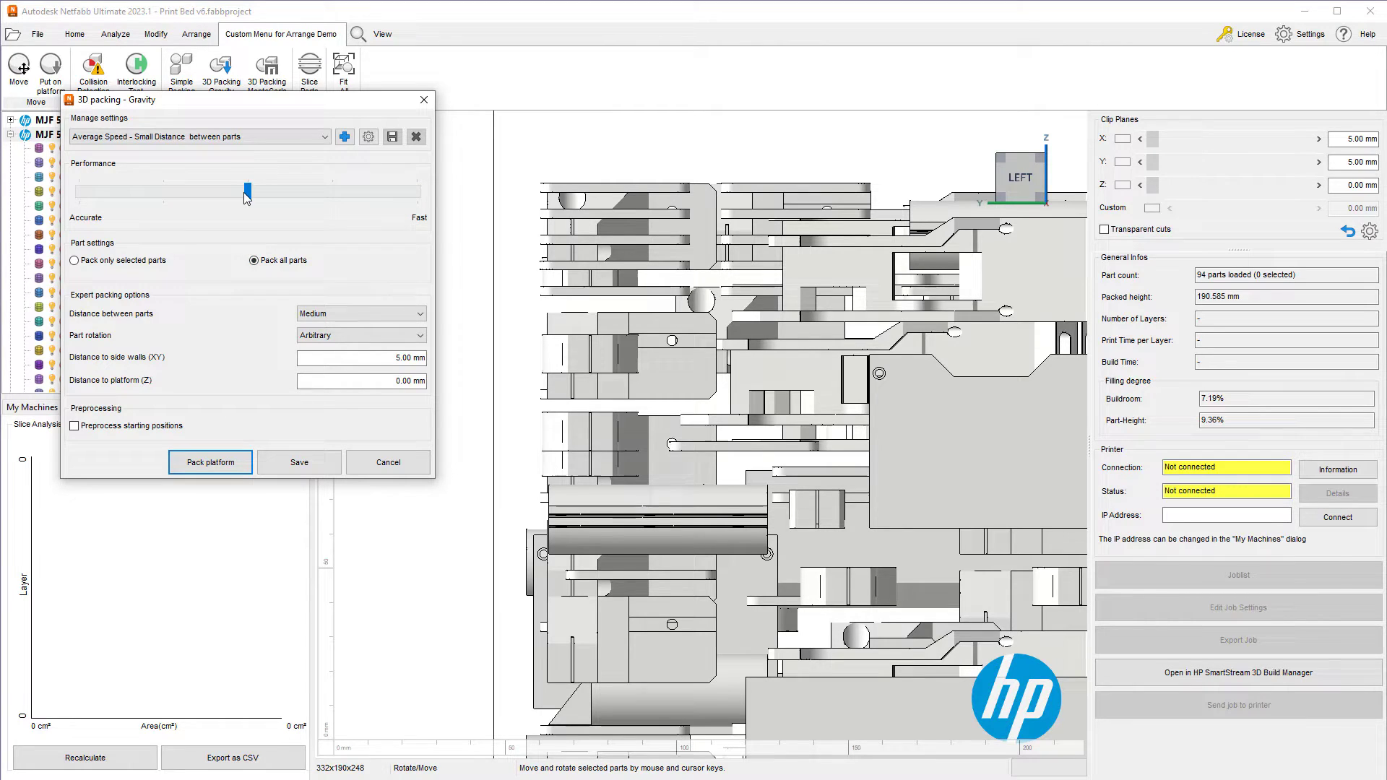
{"action": "left_click", "coordinate": [319, 315]}
{"action": "left_click", "coordinate": [319, 316]}
Pack the platform, settling all 94 parts at 214.572 mm packed height
{"action": "left_click", "coordinate": [193, 470]}
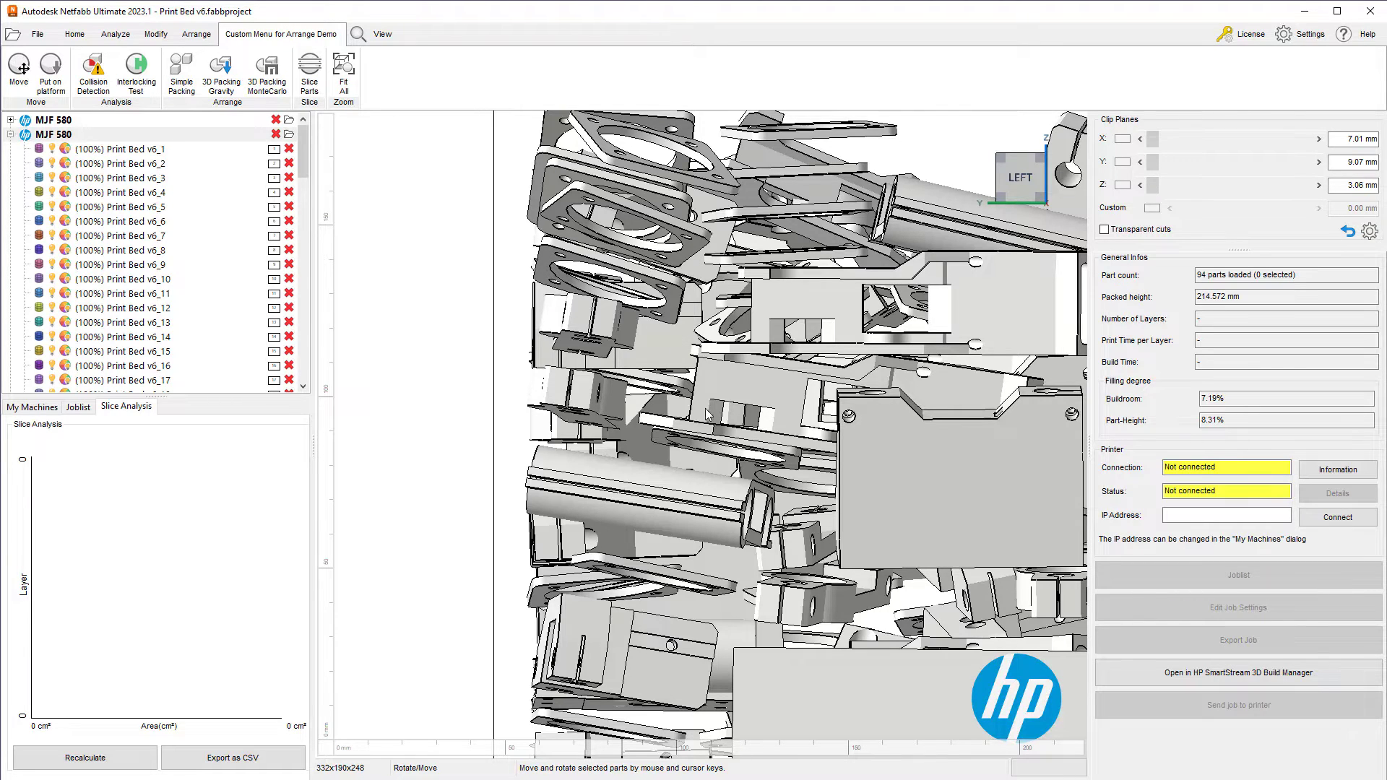
{"action": "middle_click_drag", "start_coordinate": [708, 413], "coordinate": [614, 408]}
{"action": "key", "text": "7"}
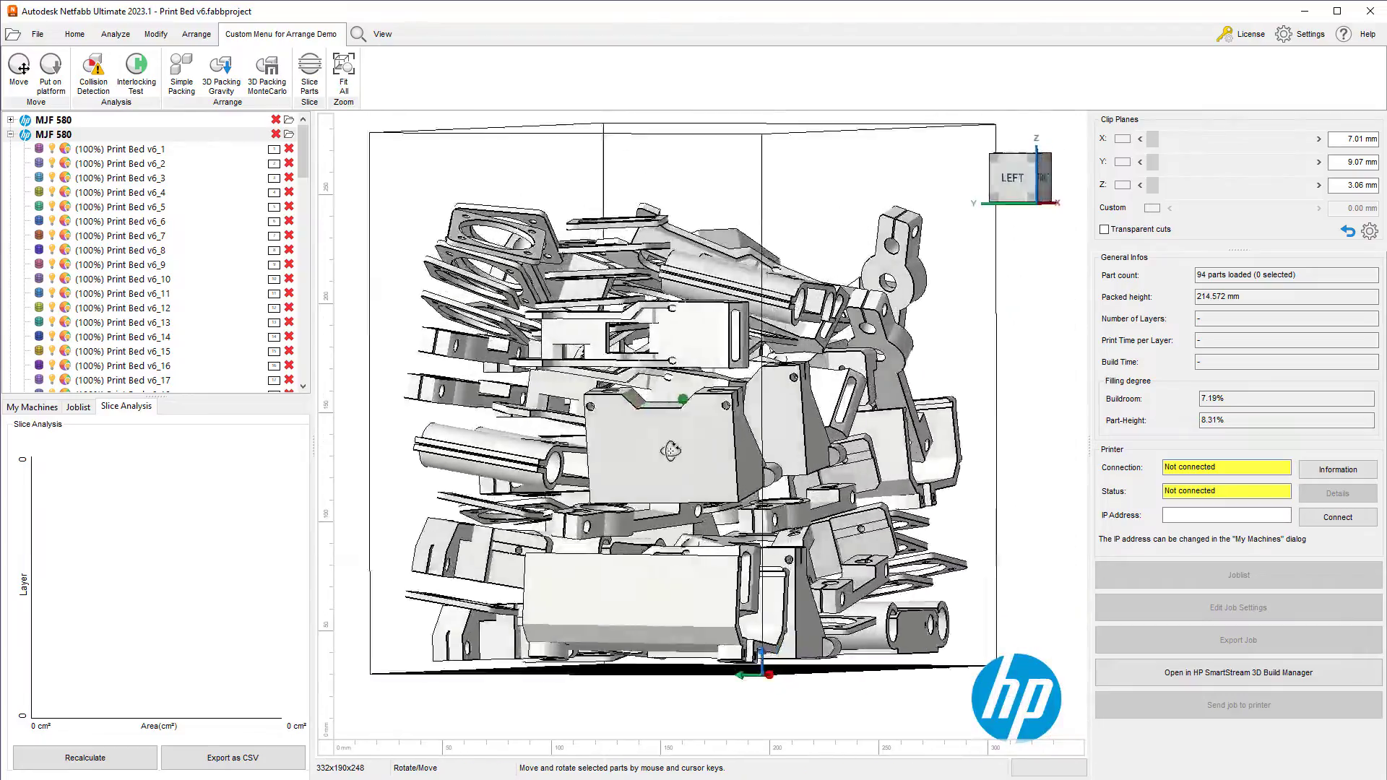
{"action": "key", "text": "1"}
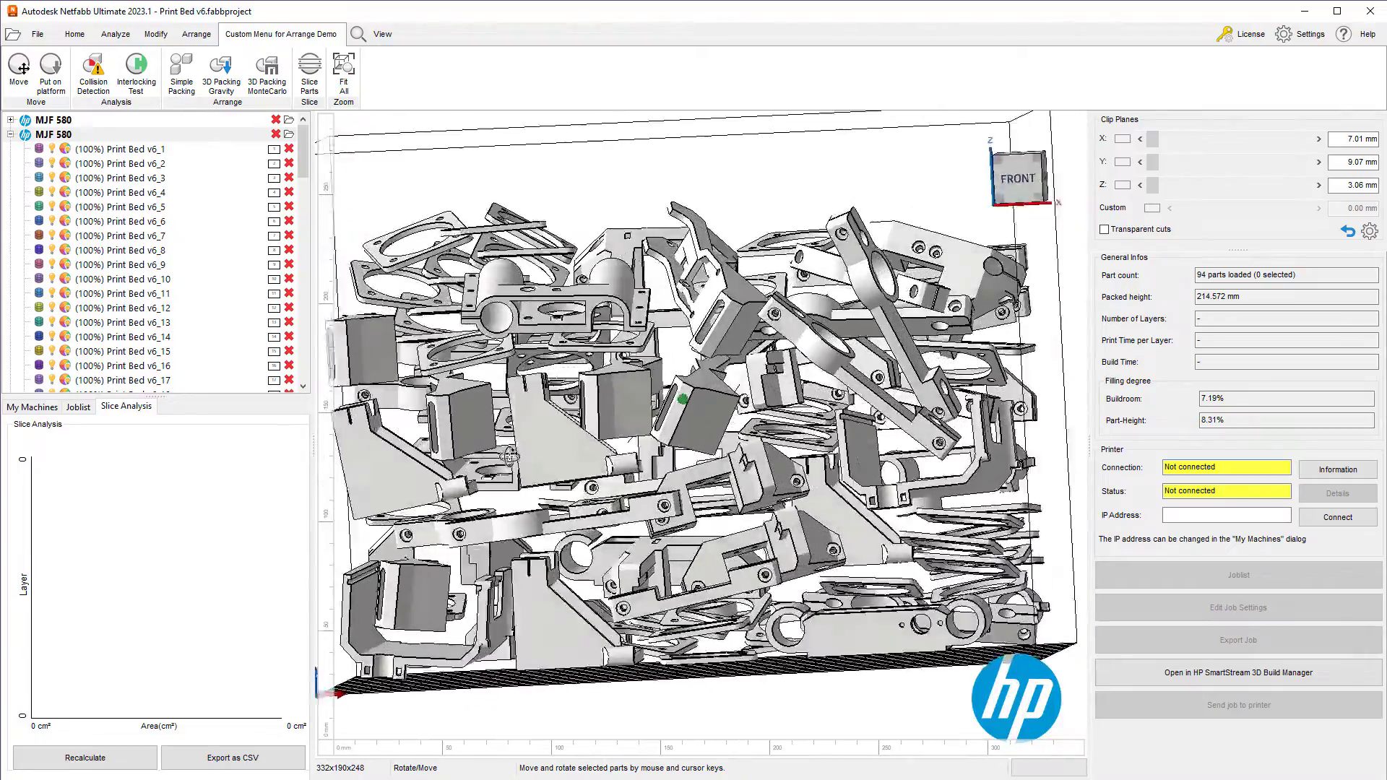
{"action": "key", "text": "3"}
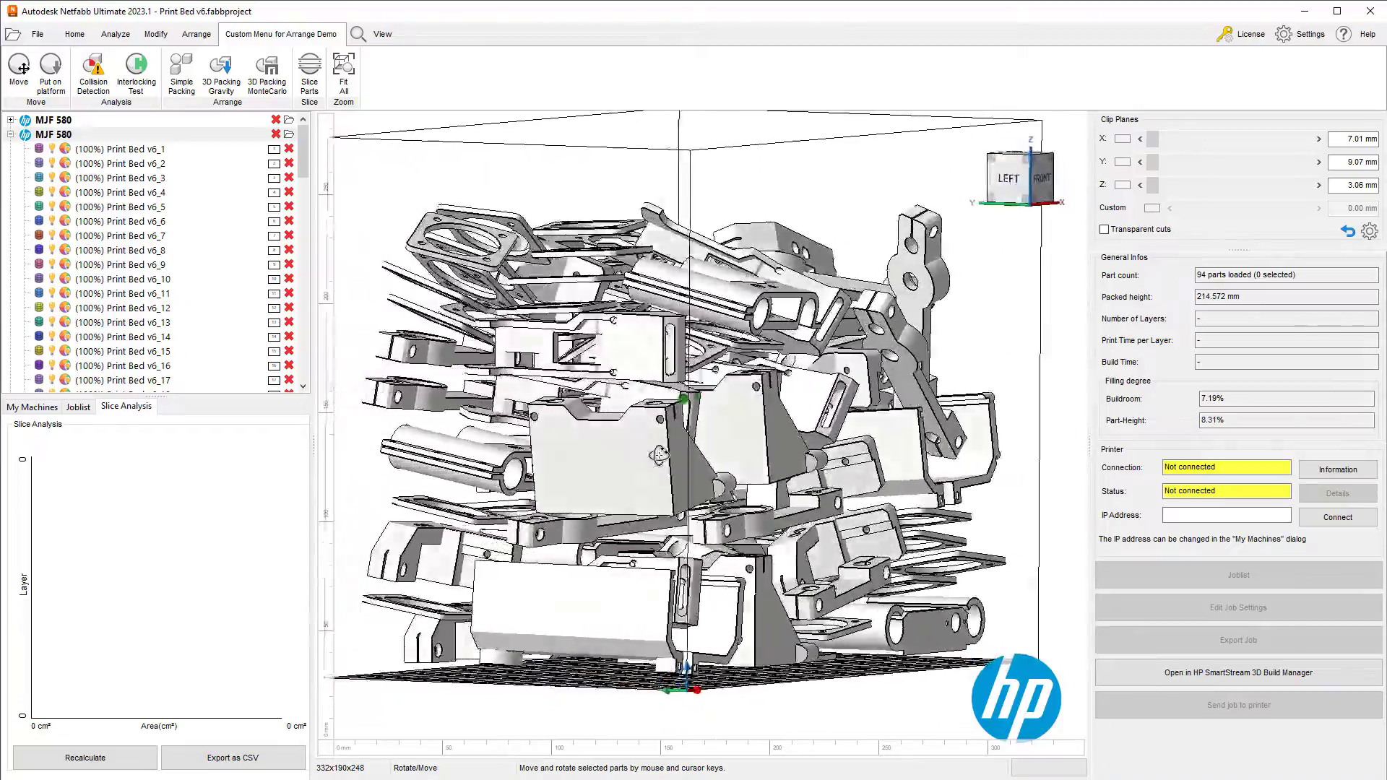
{"action": "right_click_drag", "start_coordinate": [708, 454], "coordinate": [1021, 287]}
{"action": "left_click", "coordinate": [1031, 179]}
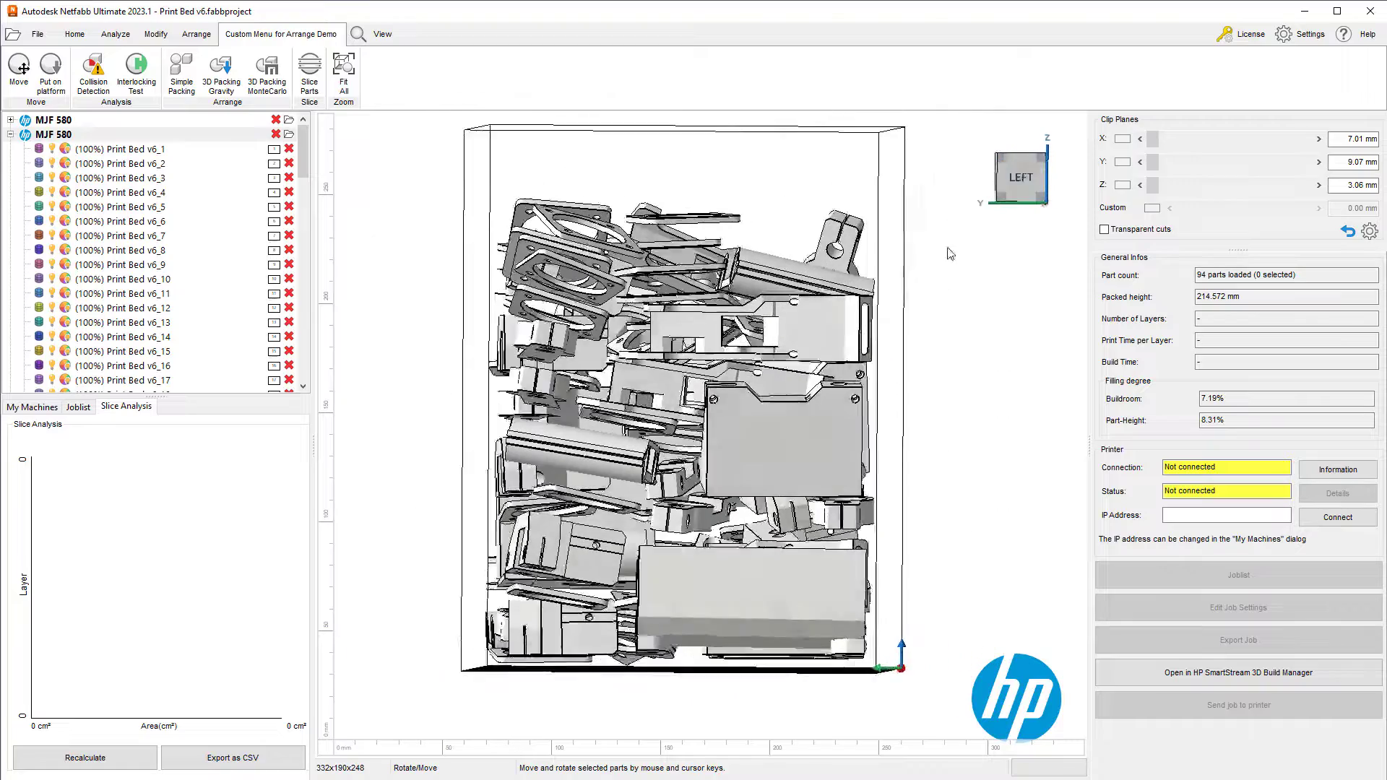
{"action": "scroll", "coordinate": [662, 423], "scroll_direction": "up", "scroll_amount": 3}
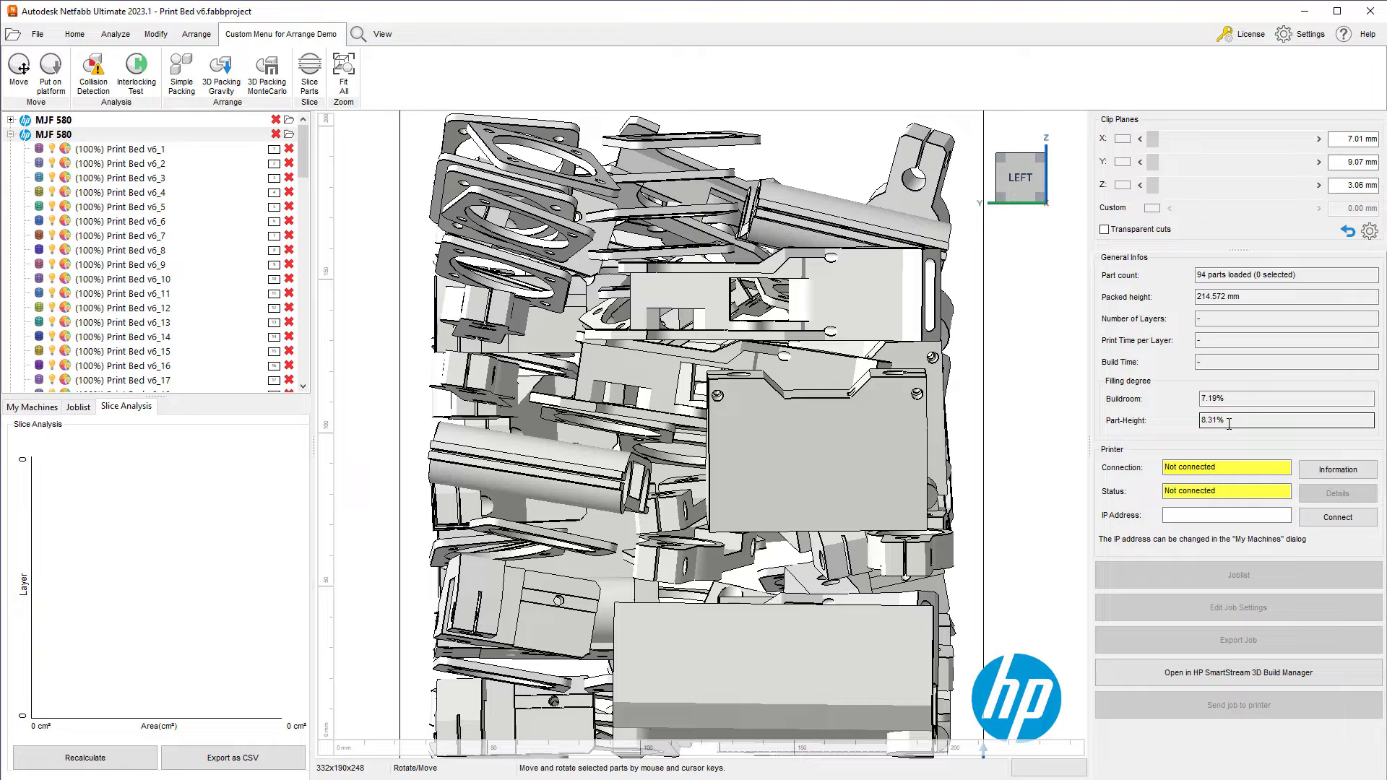
{"action": "left_click", "coordinate": [180, 120]}
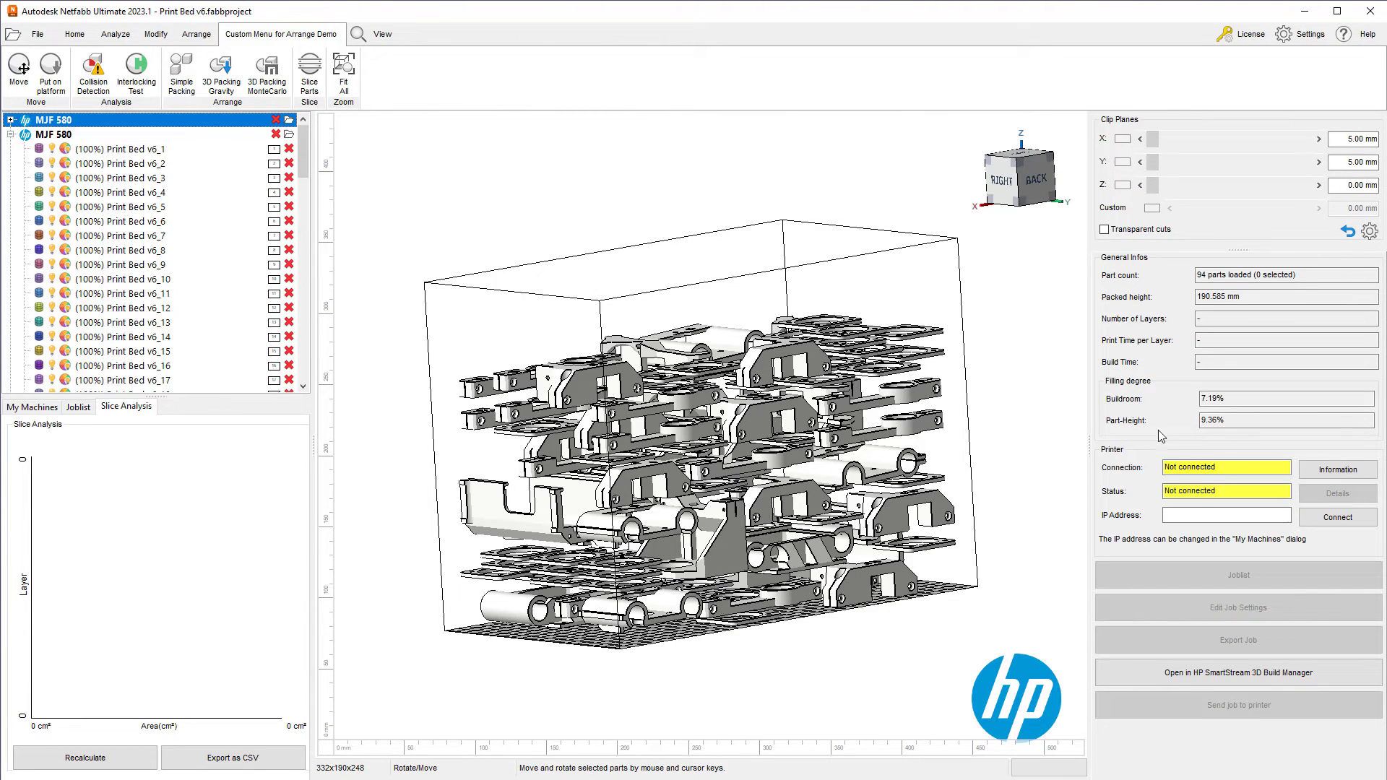
{"action": "left_click", "coordinate": [1214, 420]}
{"action": "key", "text": "Down"}
{"action": "scroll", "coordinate": [813, 365], "scroll_direction": "down", "scroll_amount": 4}
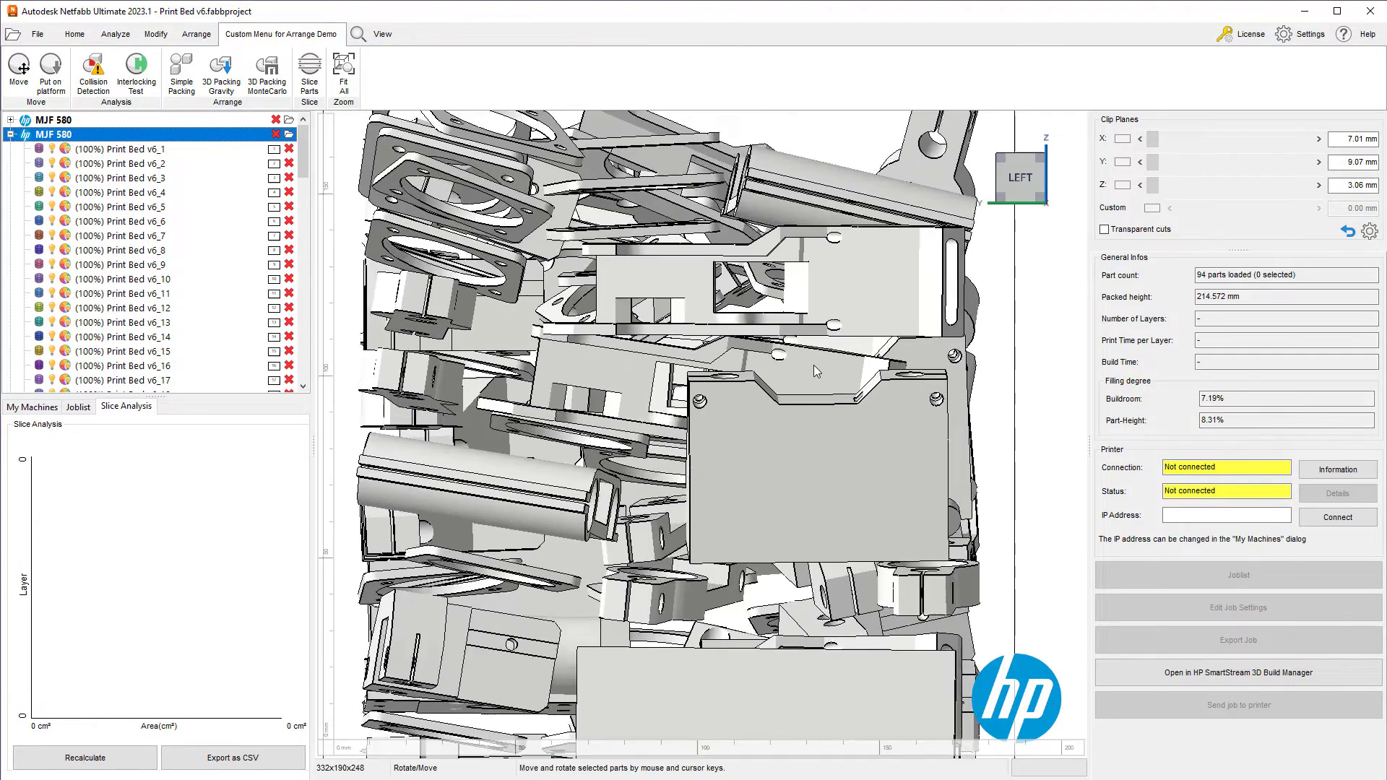
{"action": "right_click_drag", "start_coordinate": [831, 382], "coordinate": [784, 387]}
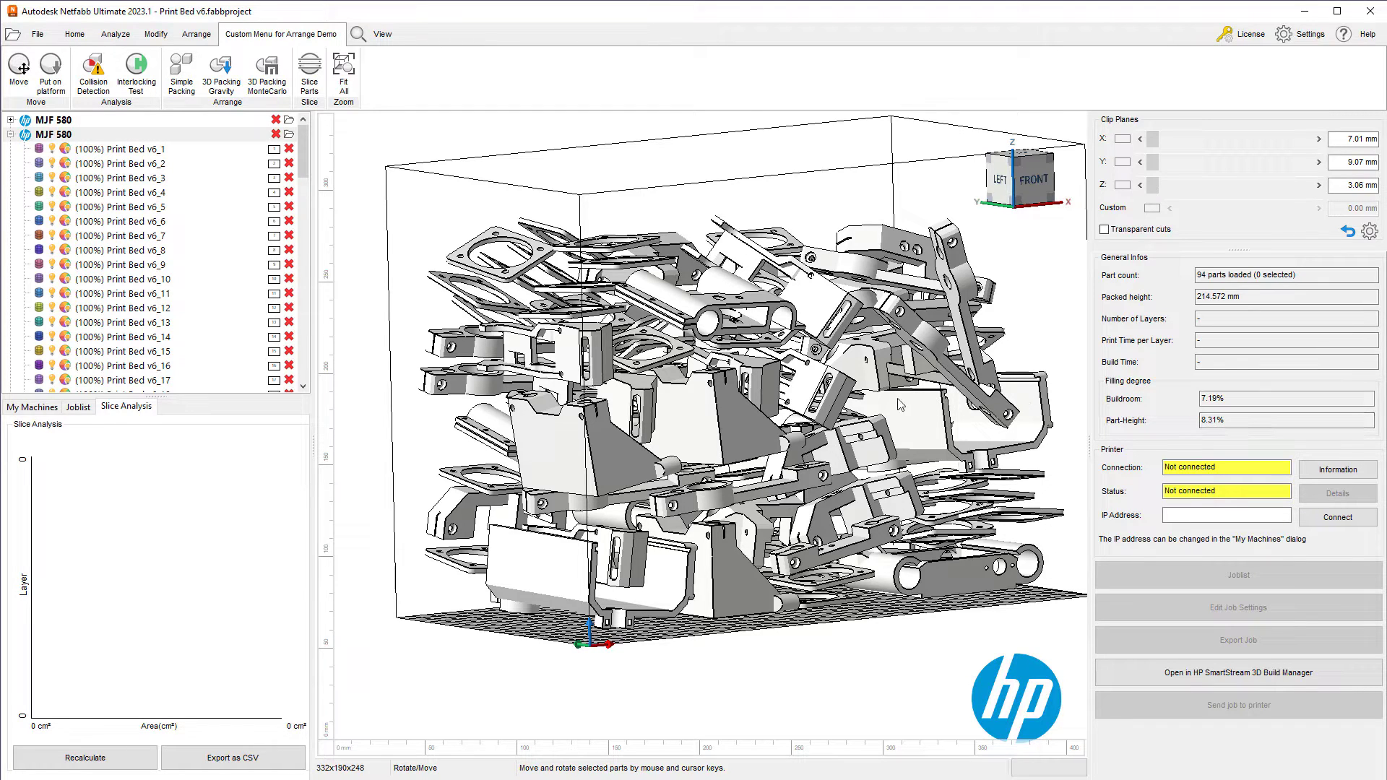
Select all 94 parts, run the collision check and inspect the colliding parts
{"action": "left_click", "coordinate": [143, 169]}
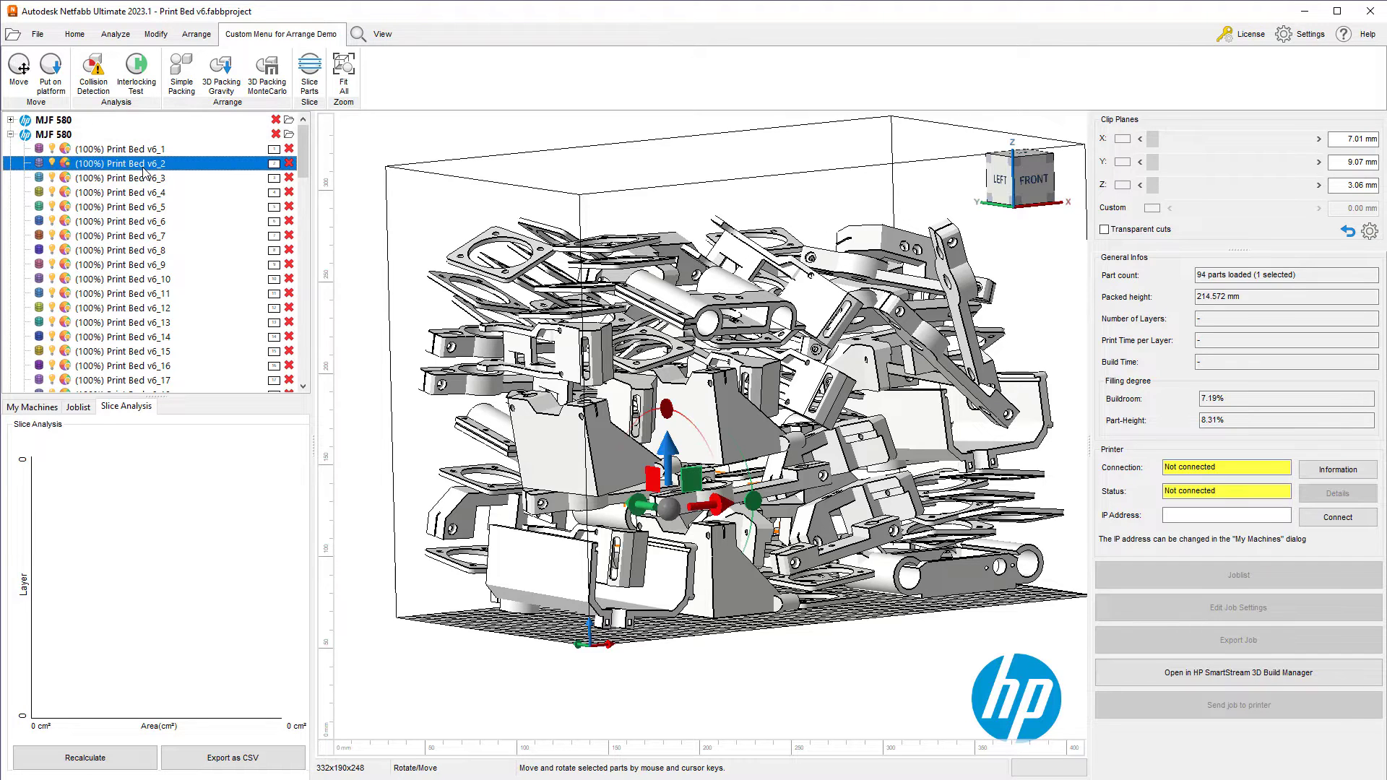
{"action": "key", "text": "ctrl+a"}
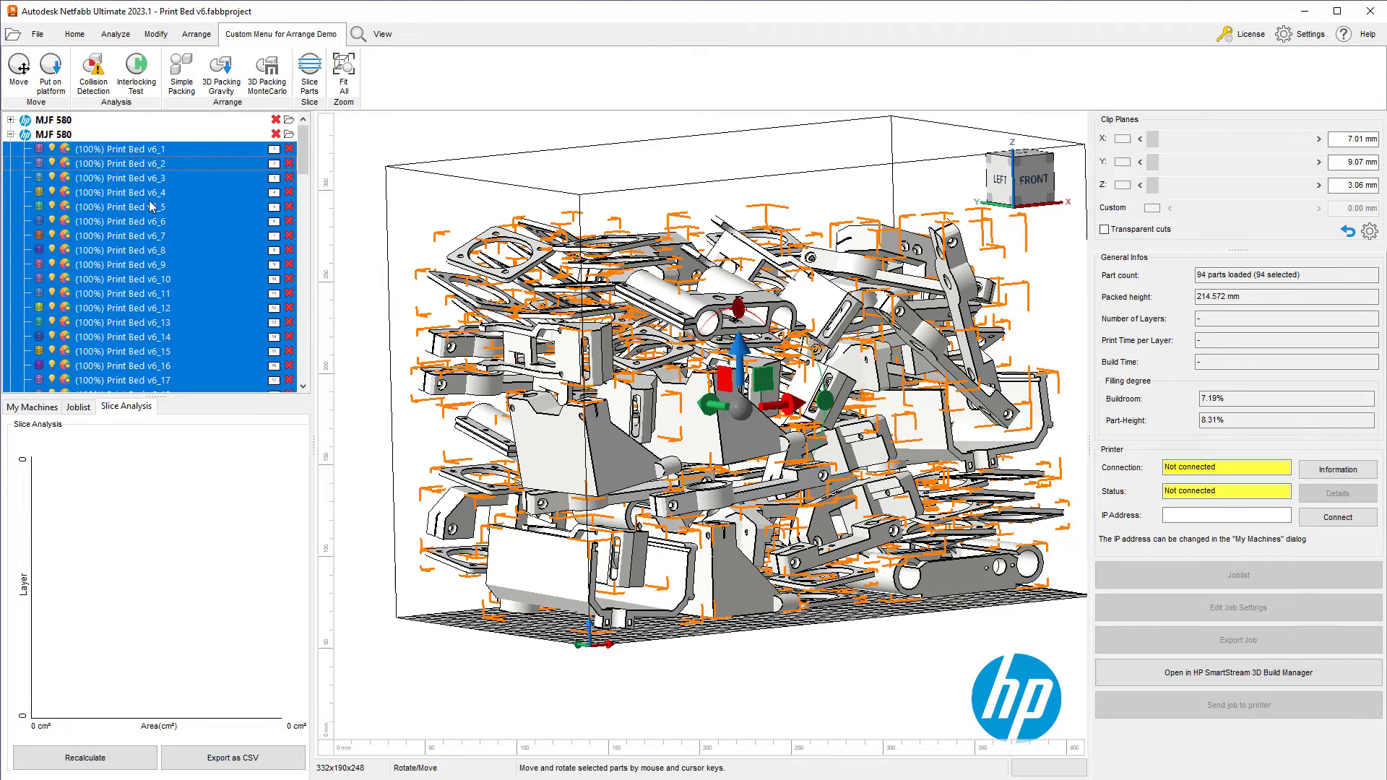
{"action": "left_click", "coordinate": [94, 86]}
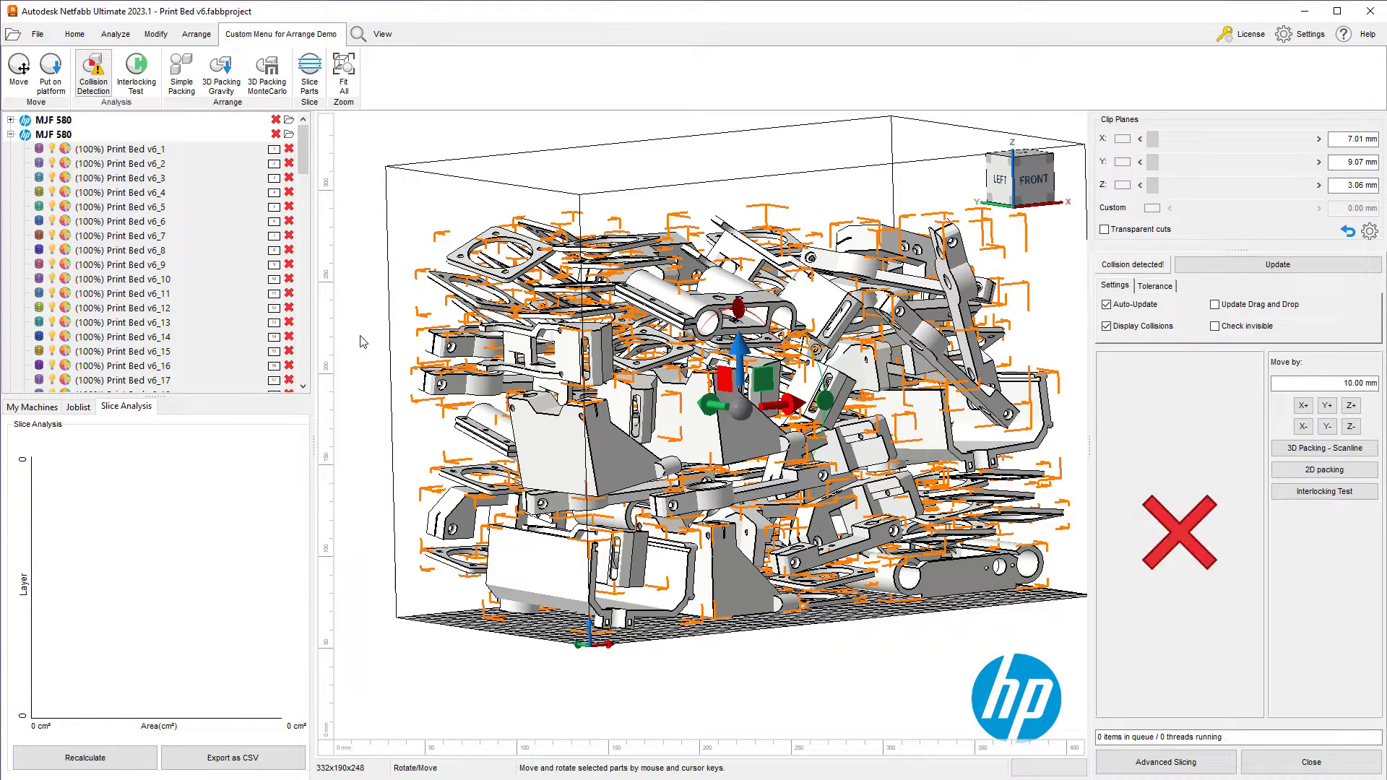
{"action": "left_click", "coordinate": [383, 409]}
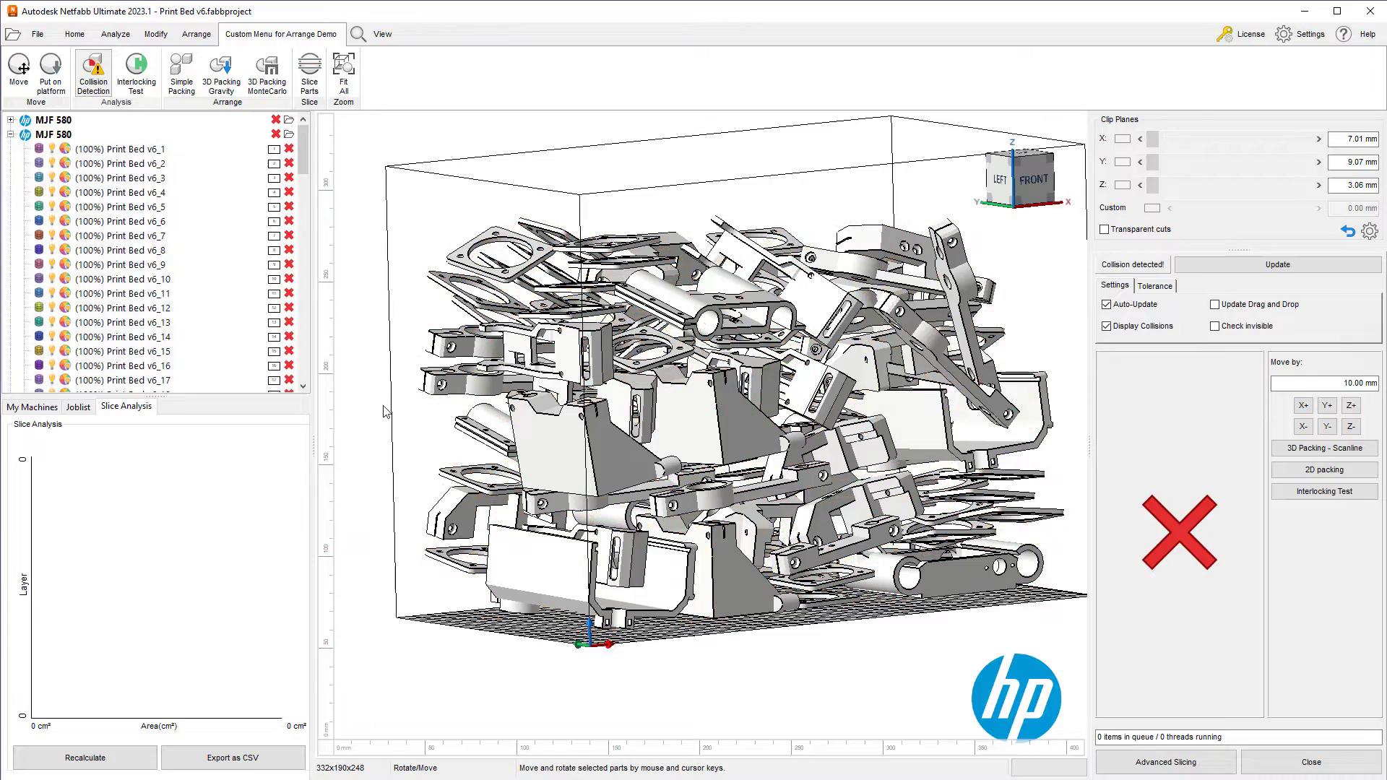
{"action": "right_click_drag", "start_coordinate": [822, 470], "coordinate": [476, 449]}
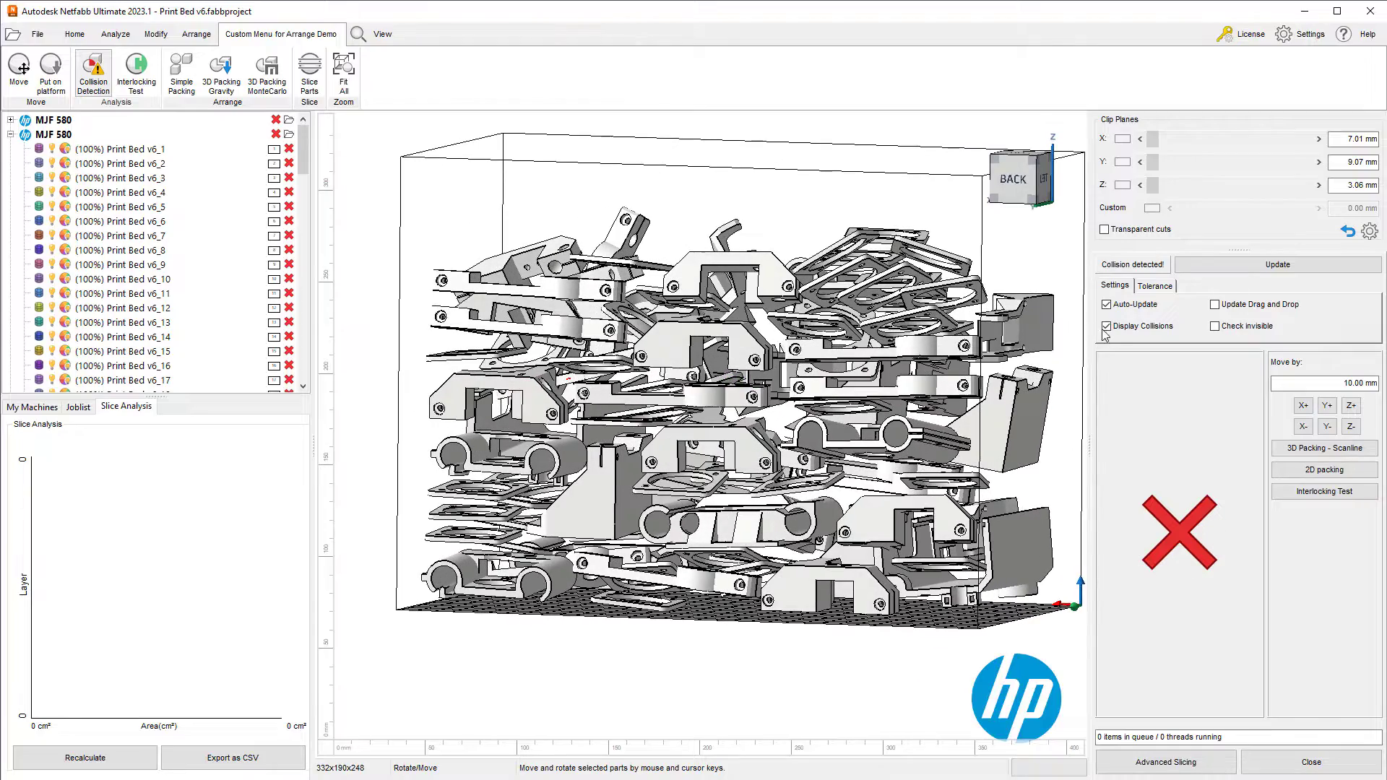
{"action": "left_click", "coordinate": [1265, 265]}
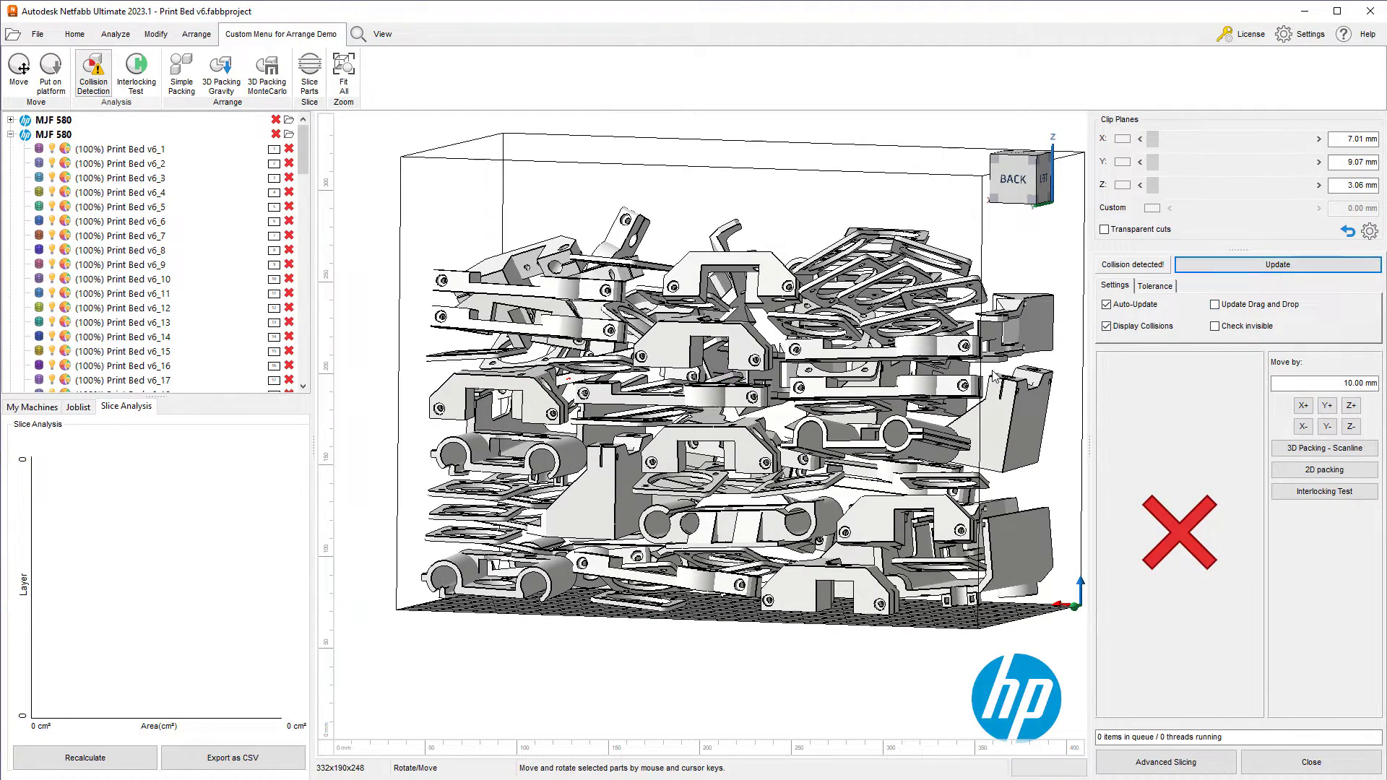
{"action": "right_click_drag", "start_coordinate": [966, 376], "coordinate": [930, 382]}
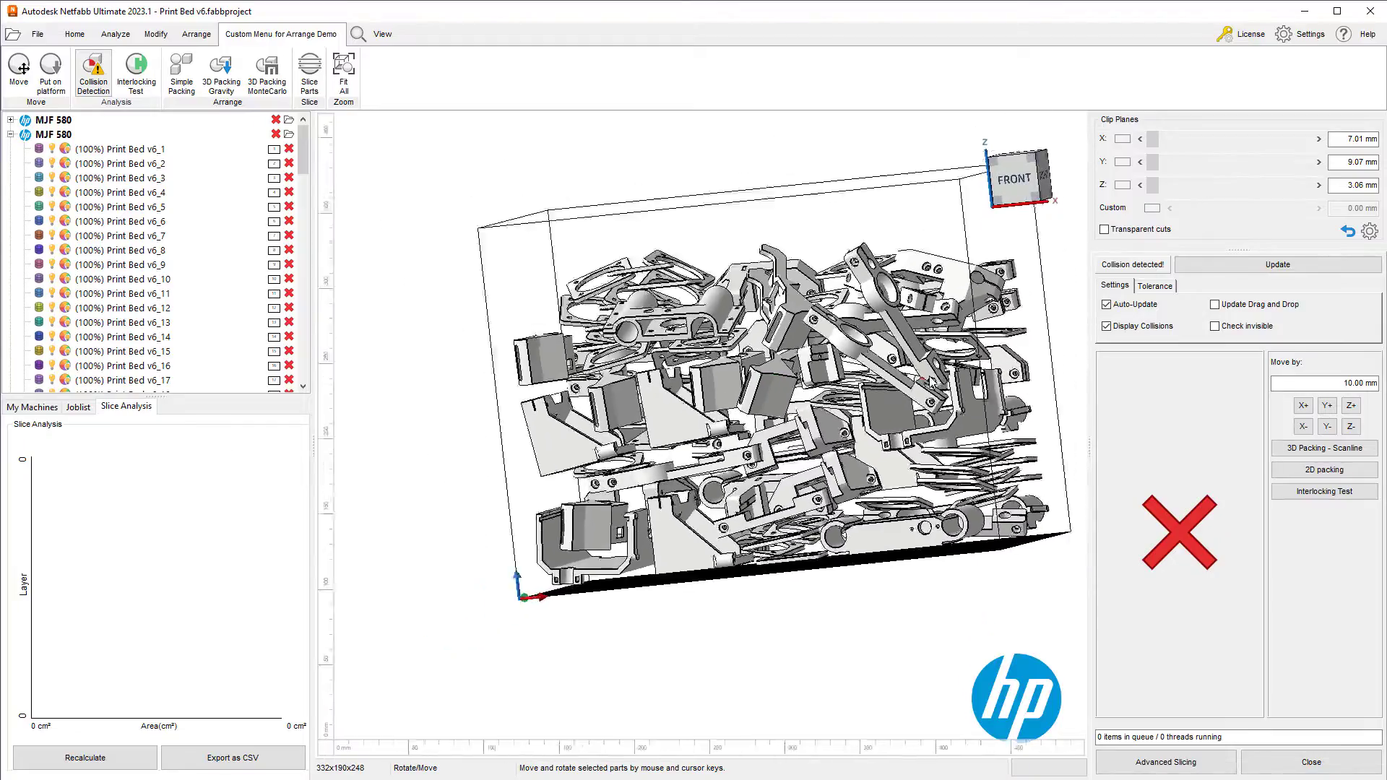
{"action": "scroll", "coordinate": [930, 383], "scroll_direction": "up", "scroll_amount": 5}
{"action": "scroll", "coordinate": [903, 379], "scroll_direction": "up", "scroll_amount": 2}
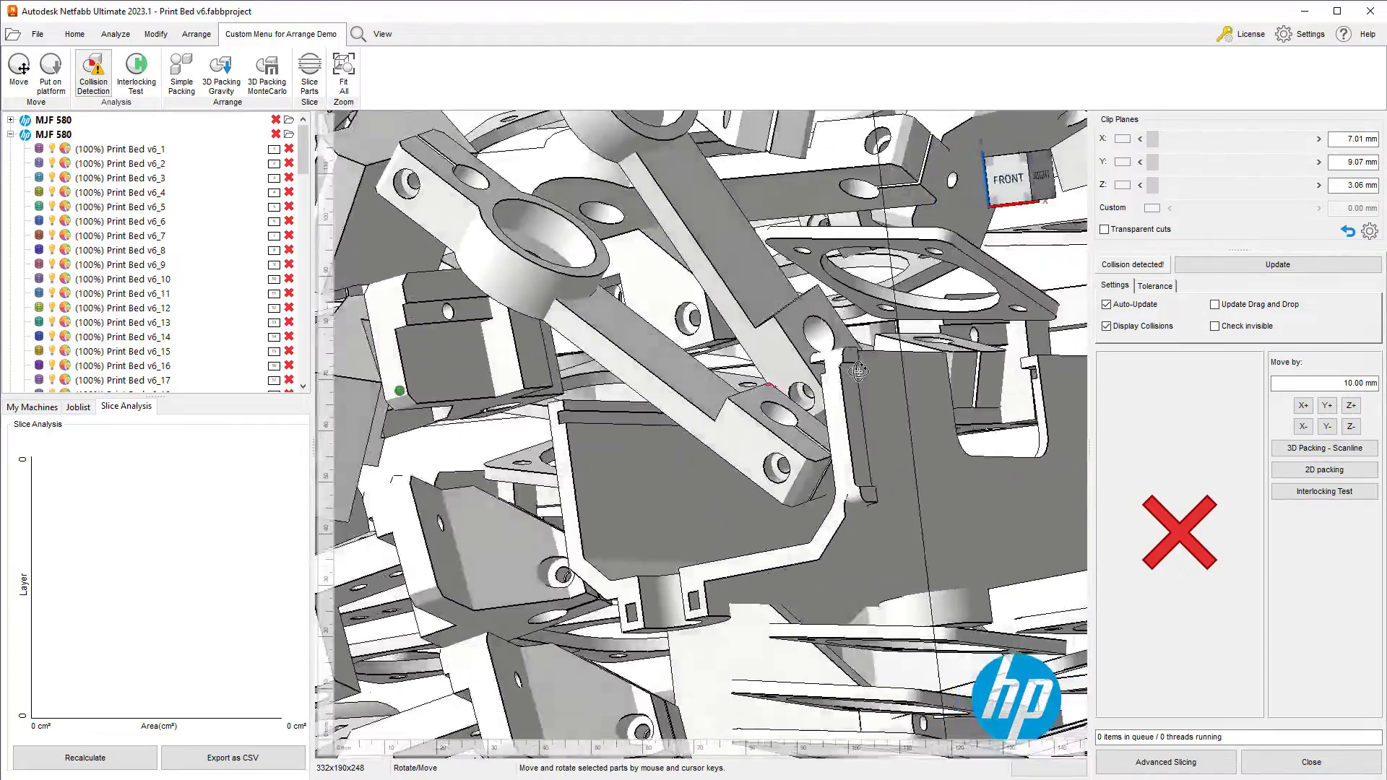
{"action": "right_click_drag", "start_coordinate": [858, 370], "coordinate": [518, 345]}
Shift colliding part Print Bed v6_10 3 mm in negative Y to clear the collisions
{"action": "left_click", "coordinate": [501, 347]}
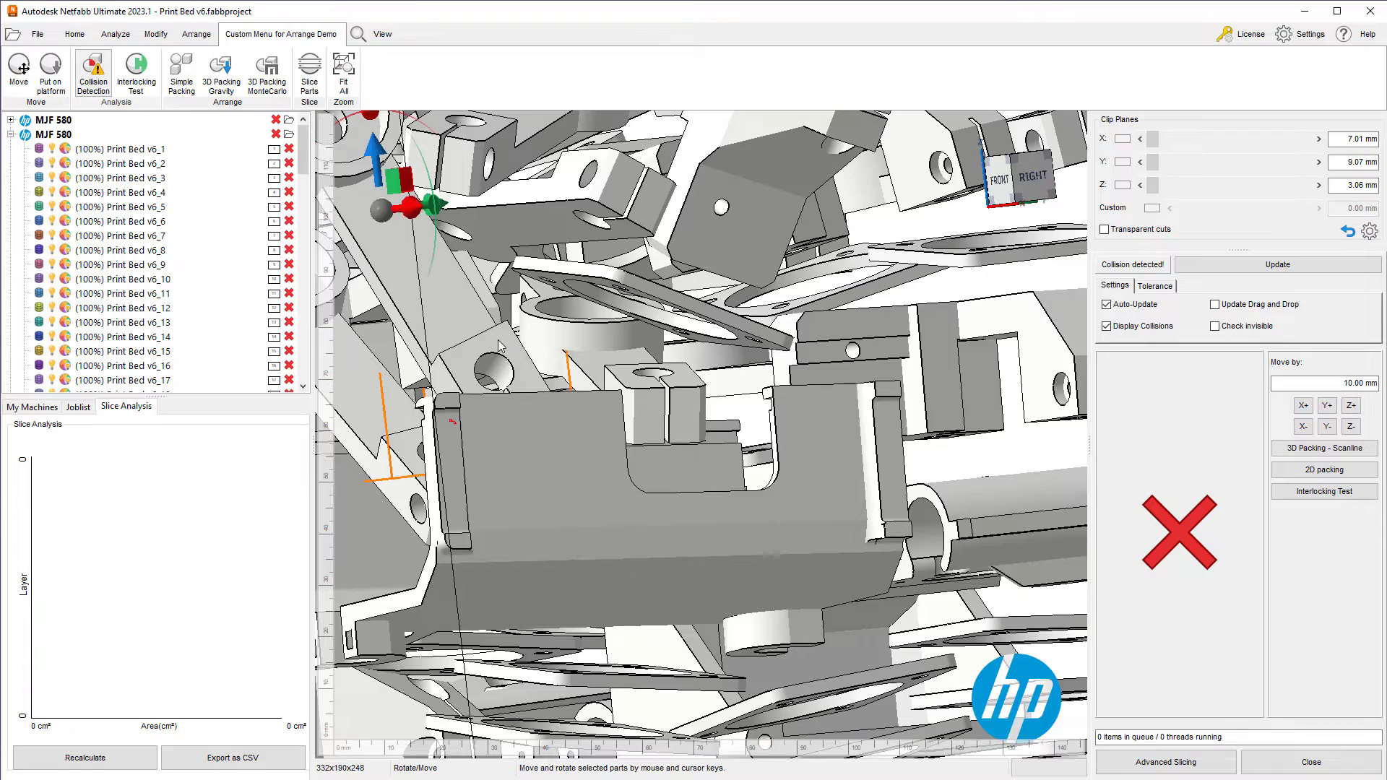
{"action": "left_click", "coordinate": [368, 412]}
{"action": "right_click_drag", "start_coordinate": [505, 411], "coordinate": [556, 413]}
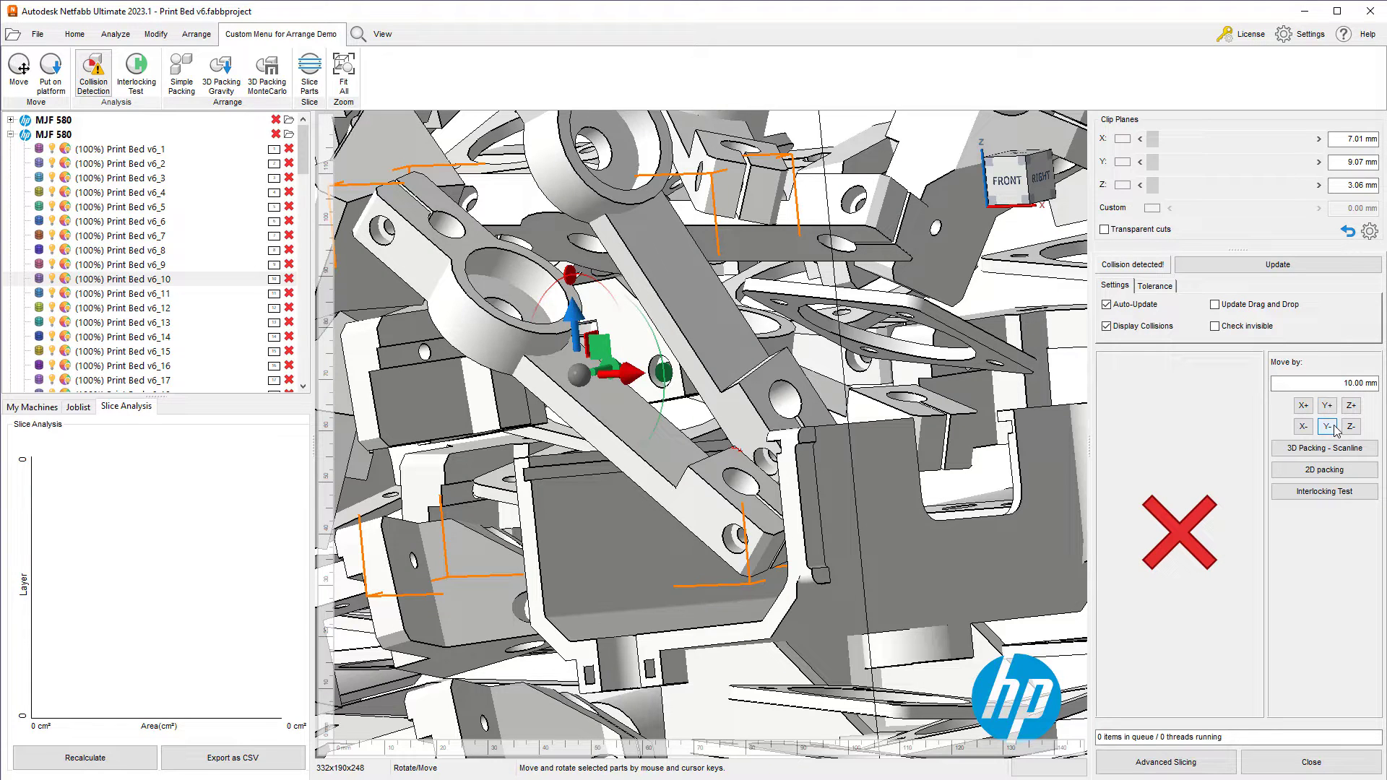
{"action": "triple_click", "coordinate": [1355, 384]}
{"action": "type", "text": "3"}
{"action": "left_click", "coordinate": [1326, 427]}
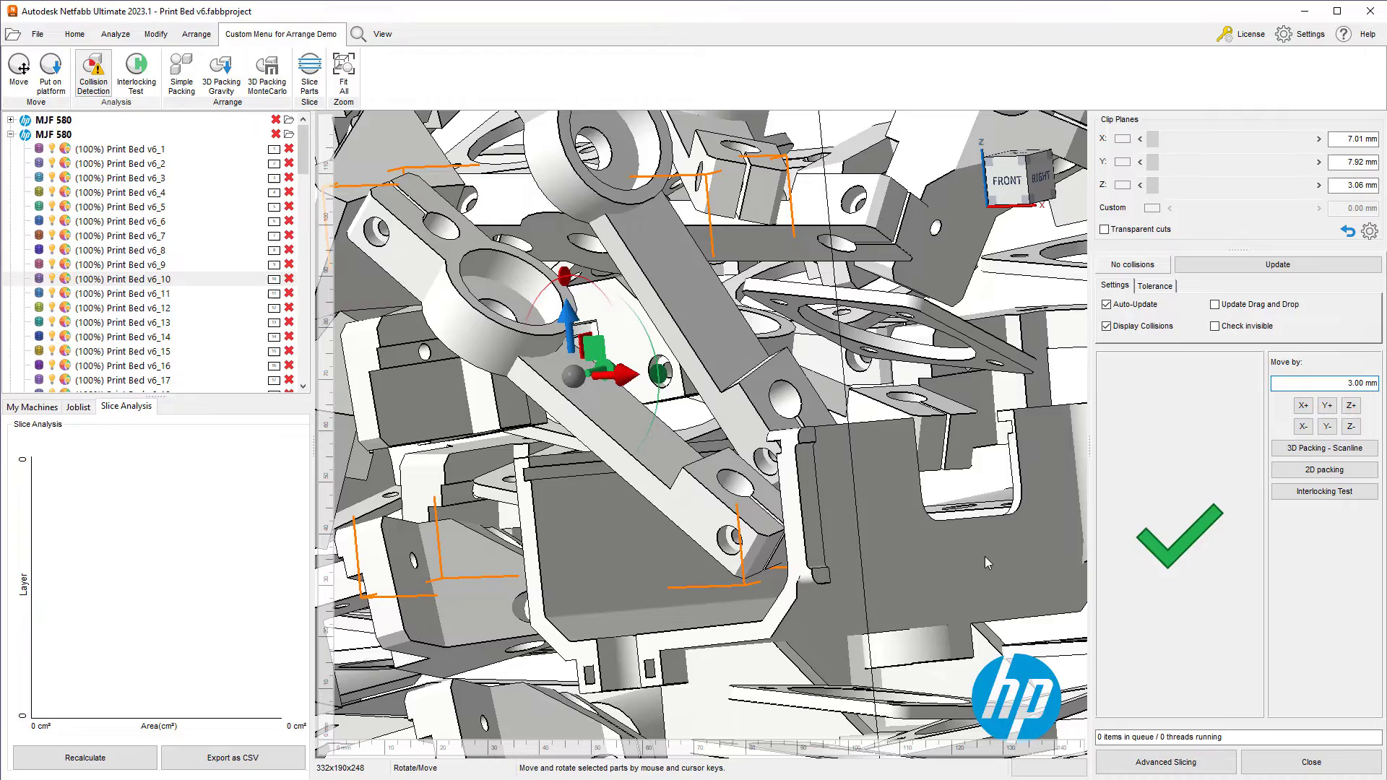
{"action": "scroll", "coordinate": [783, 521], "scroll_direction": "down", "scroll_amount": 10}
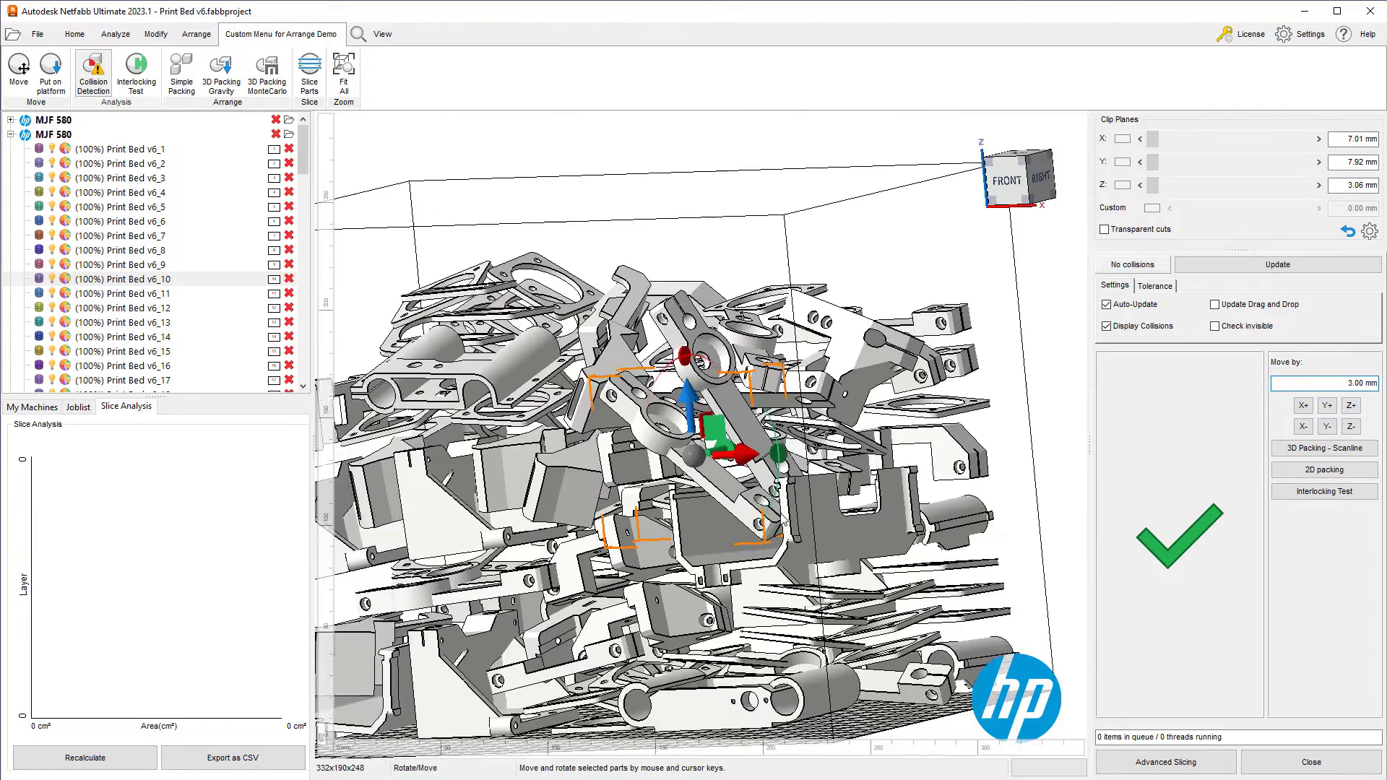
{"action": "left_click", "coordinate": [1021, 456]}
{"action": "right_click_drag", "start_coordinate": [1021, 455], "coordinate": [1056, 491]}
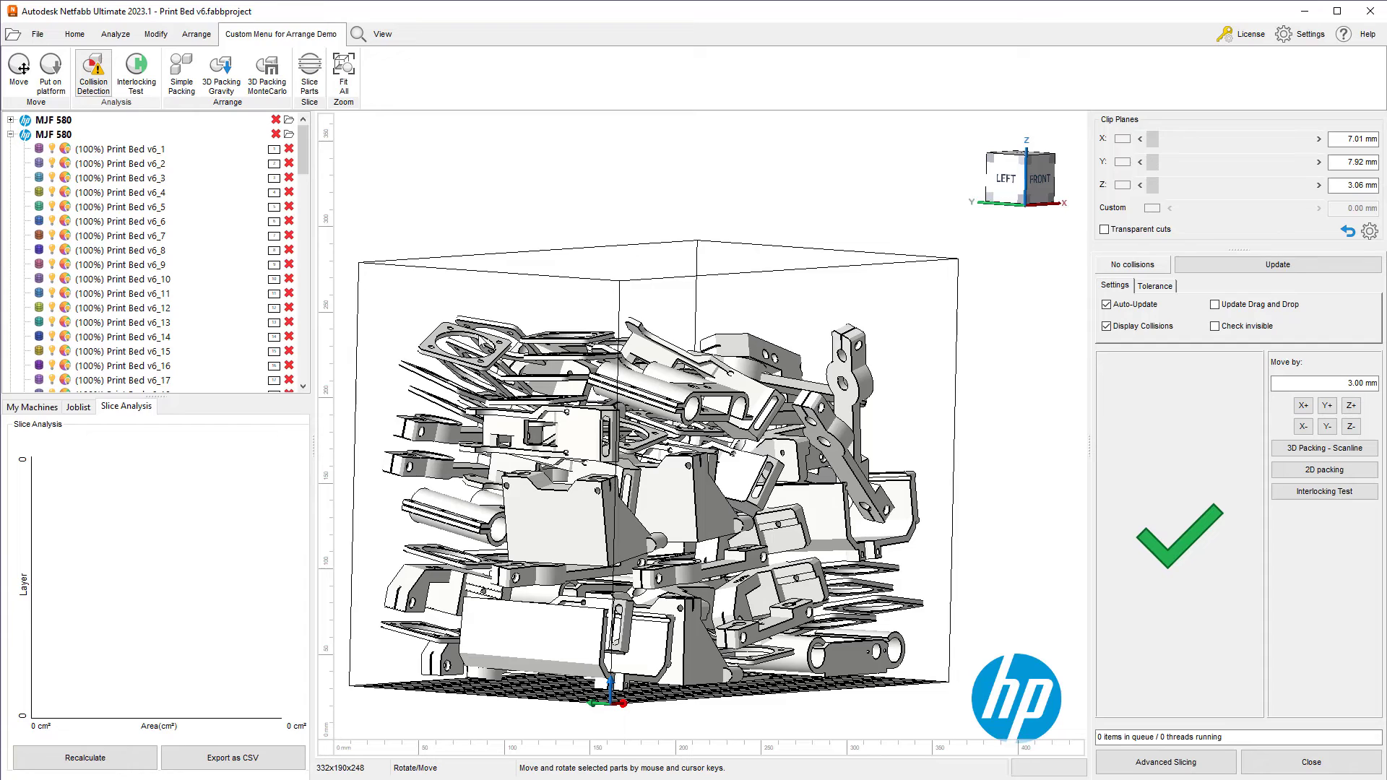
{"action": "left_click", "coordinate": [136, 73]}
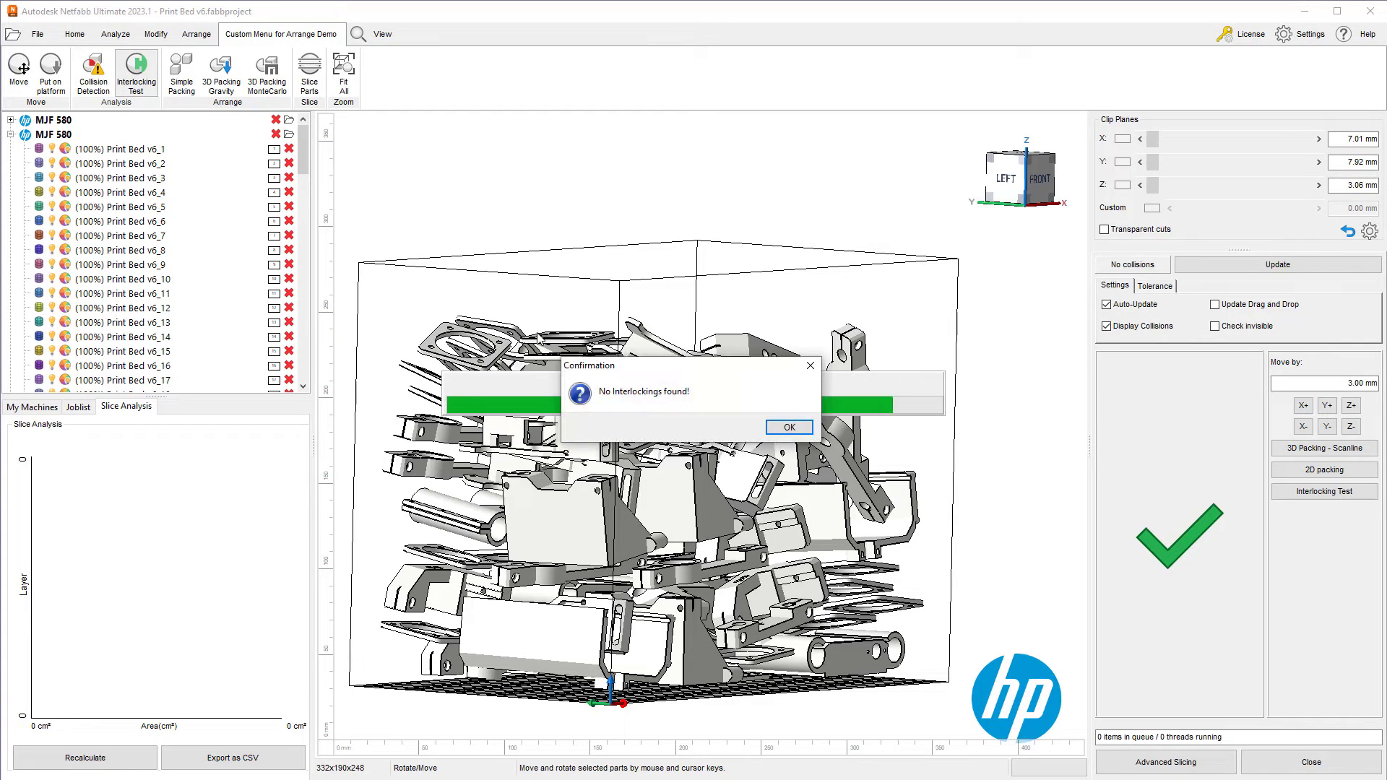
Acknowledge 'No Interlockings found!', close the test panel, and select all 94 parts
{"action": "left_click", "coordinate": [798, 431]}
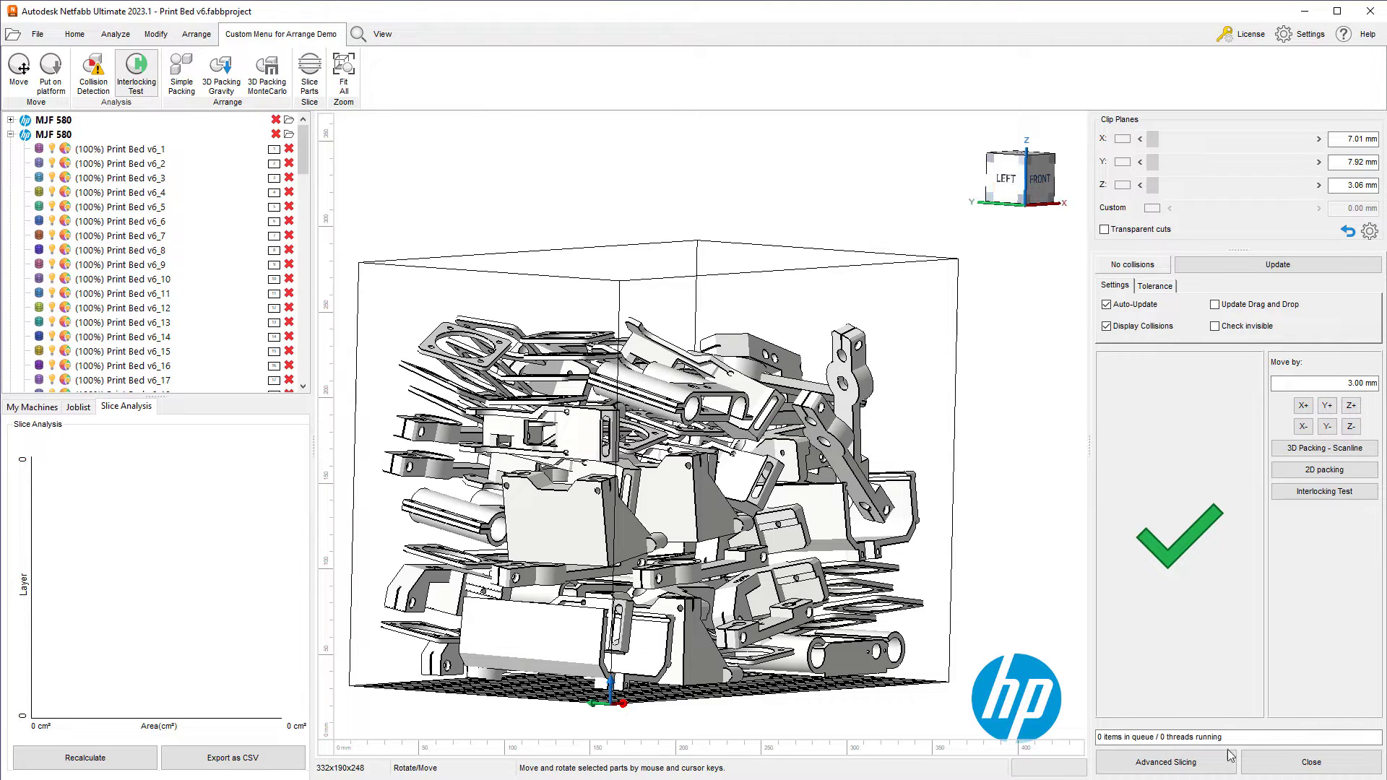
{"action": "left_click", "coordinate": [1333, 764]}
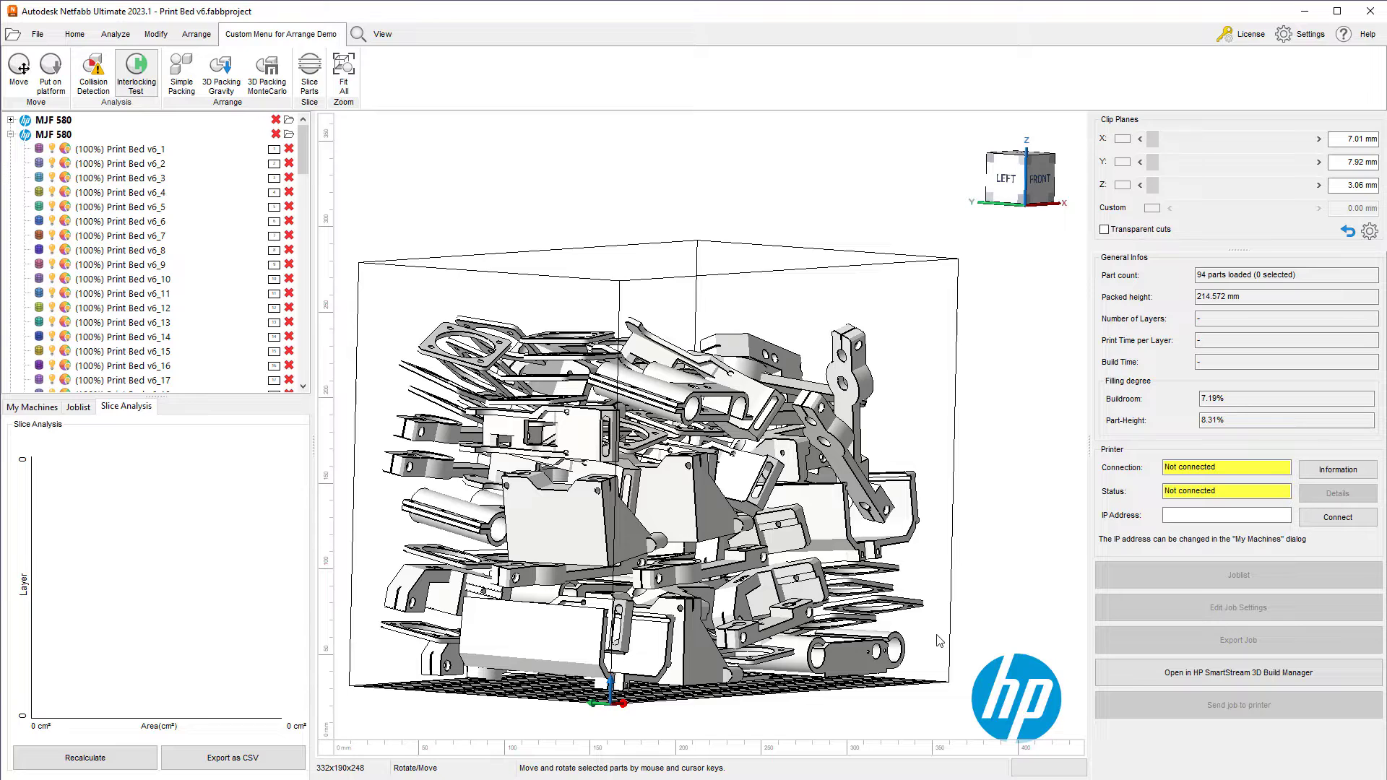
{"action": "key", "text": "ctrl+a"}
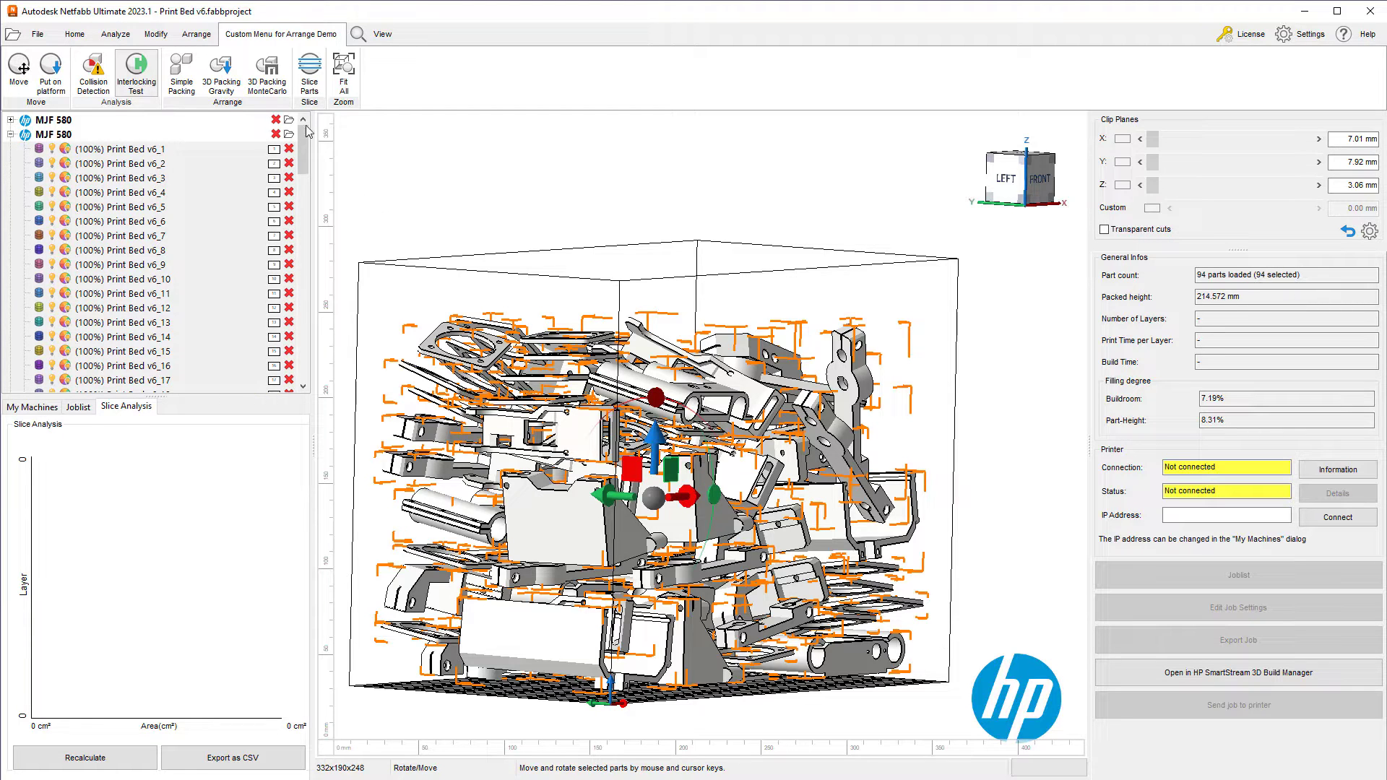
Slice all 94 parts at 0.1 mm layers from 0 up to 214.5718 mm
{"action": "left_click", "coordinate": [310, 72]}
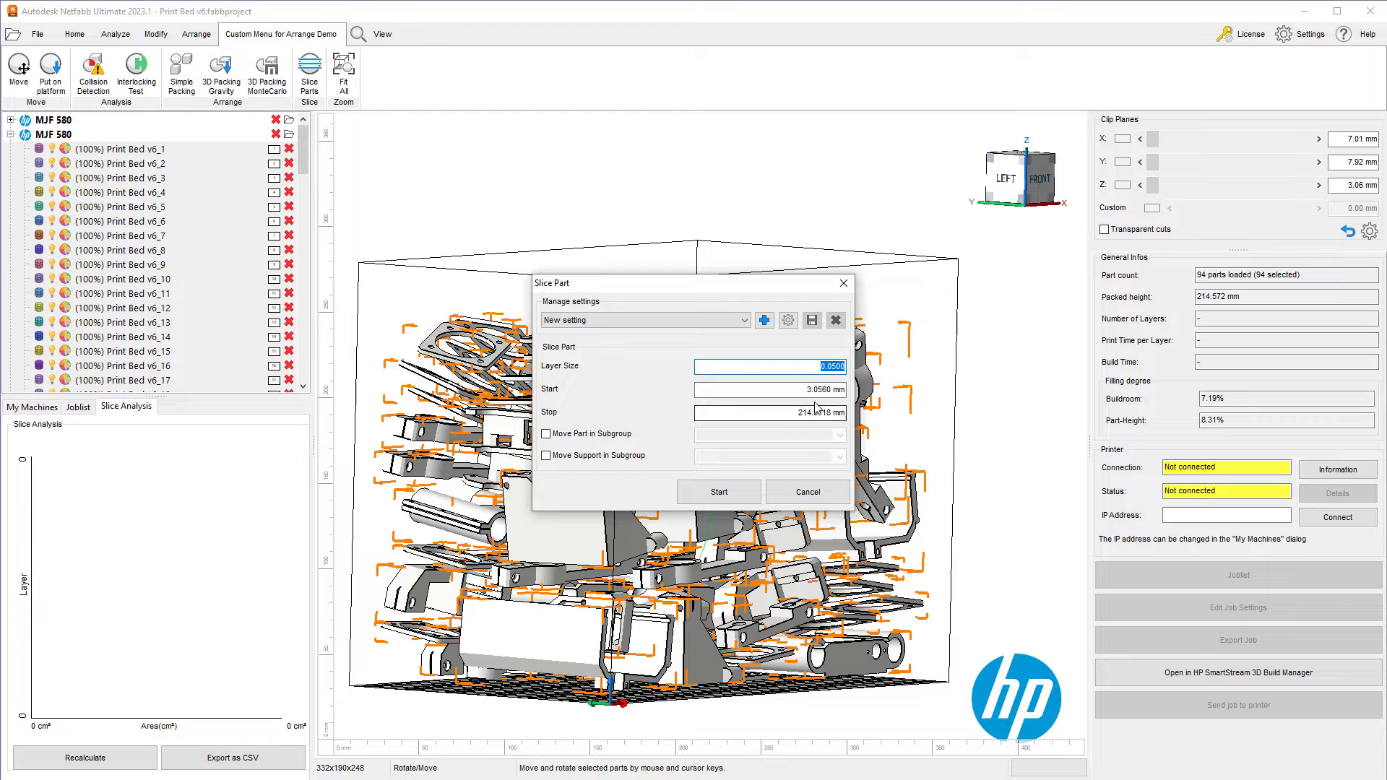
{"action": "type", "text": "0.1"}
{"action": "key", "text": "Tab"}
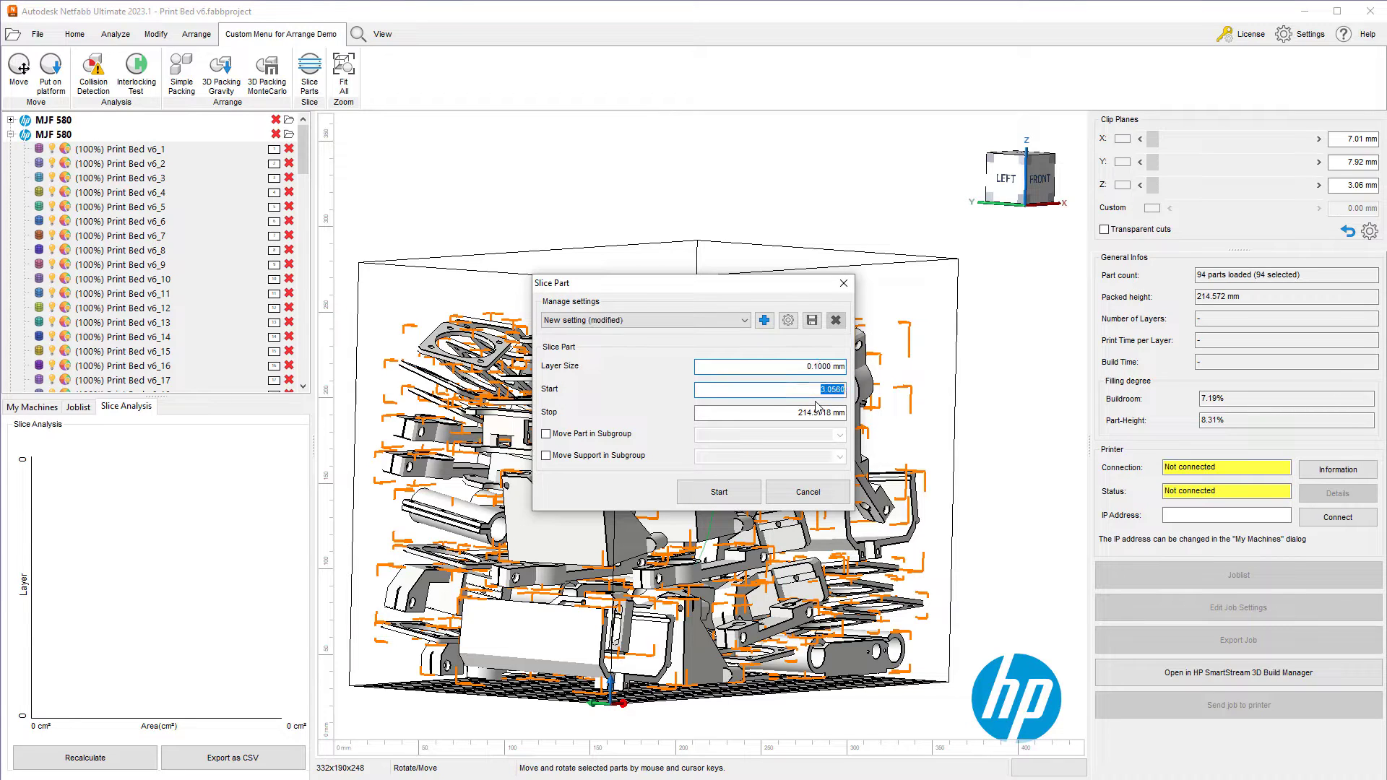
{"action": "type", "text": "1"}
{"action": "key", "text": "Tab"}
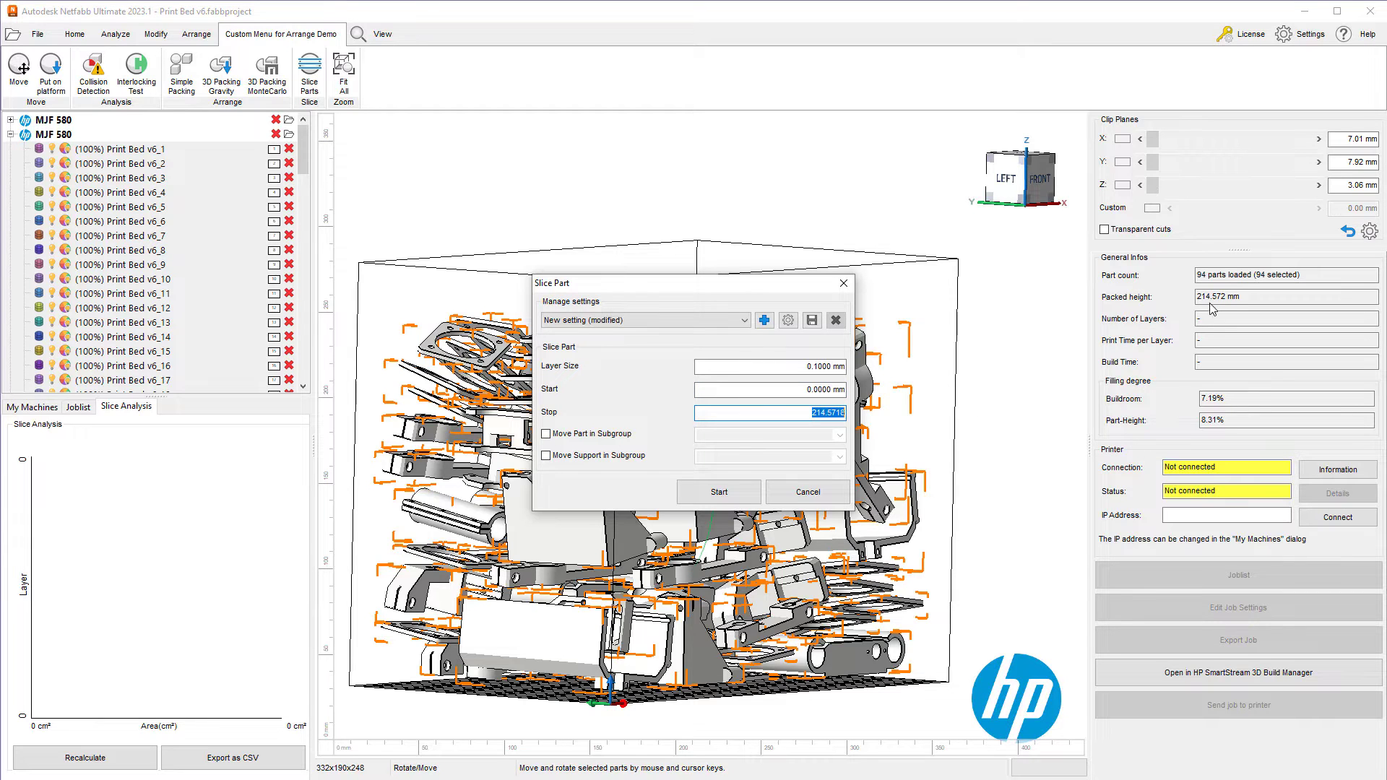
{"action": "left_click", "coordinate": [699, 498]}
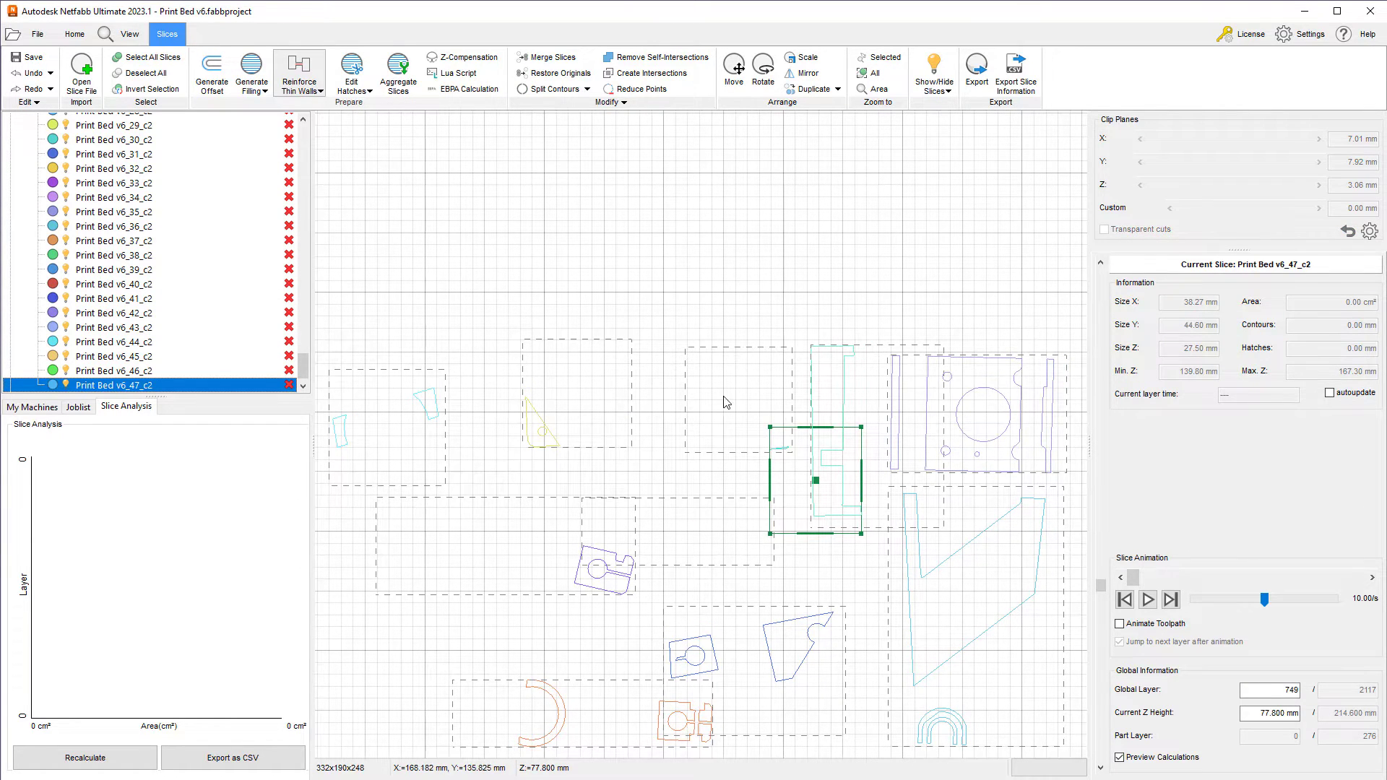
Clear the slice selection and recalculate the per-layer area graph
{"action": "left_click", "coordinate": [773, 302]}
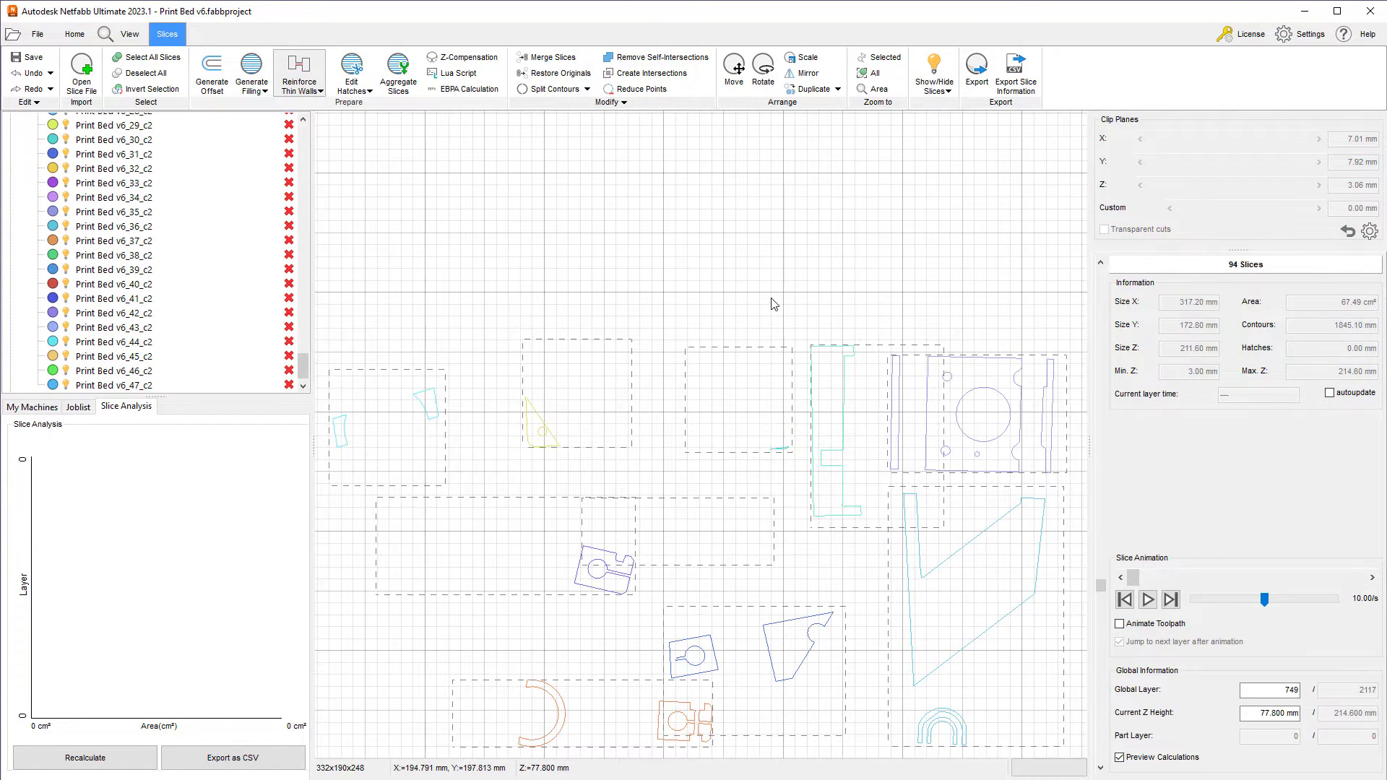
{"action": "left_click", "coordinate": [73, 767]}
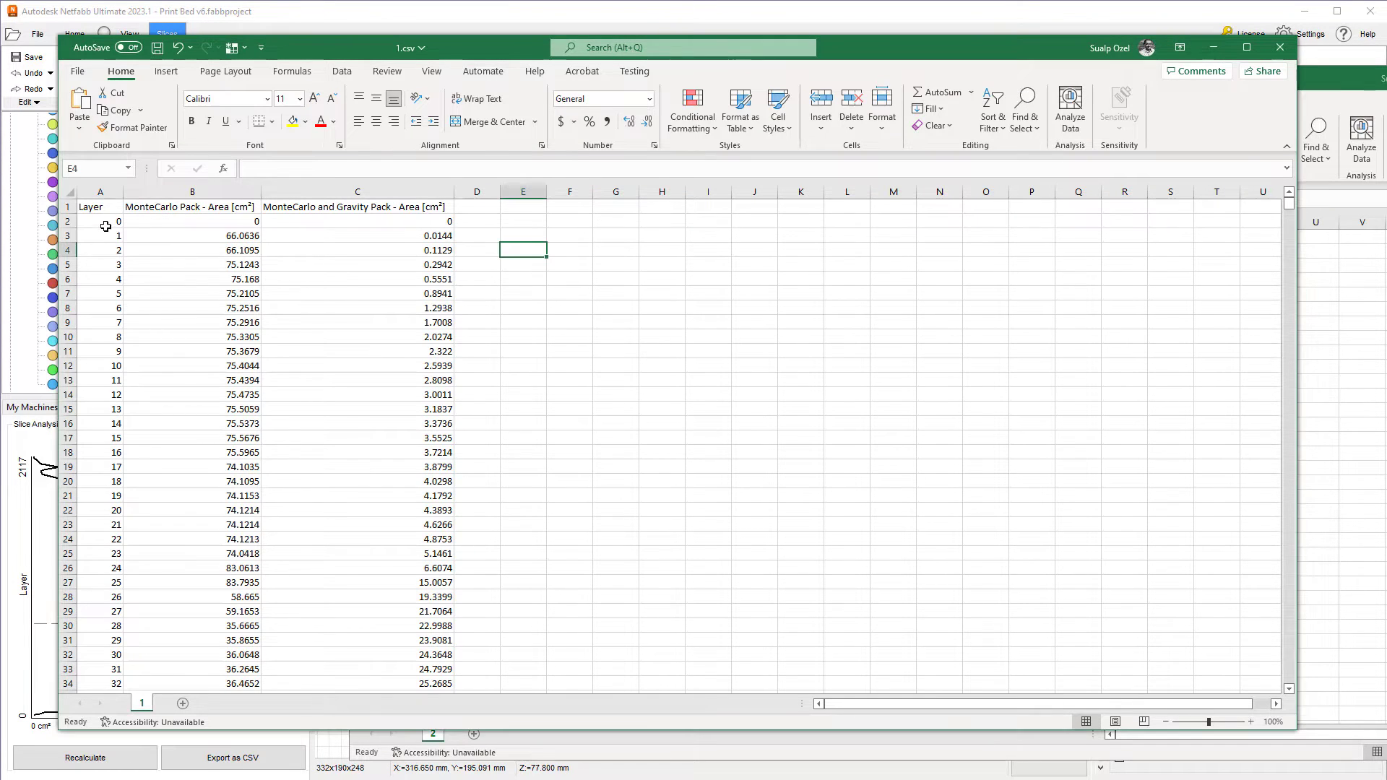
Insert a recommended line chart of columns A:C, Layer and both pack area columns
{"action": "left_click", "coordinate": [100, 192]}
{"action": "left_click_drag", "start_coordinate": [206, 183], "coordinate": [357, 191]}
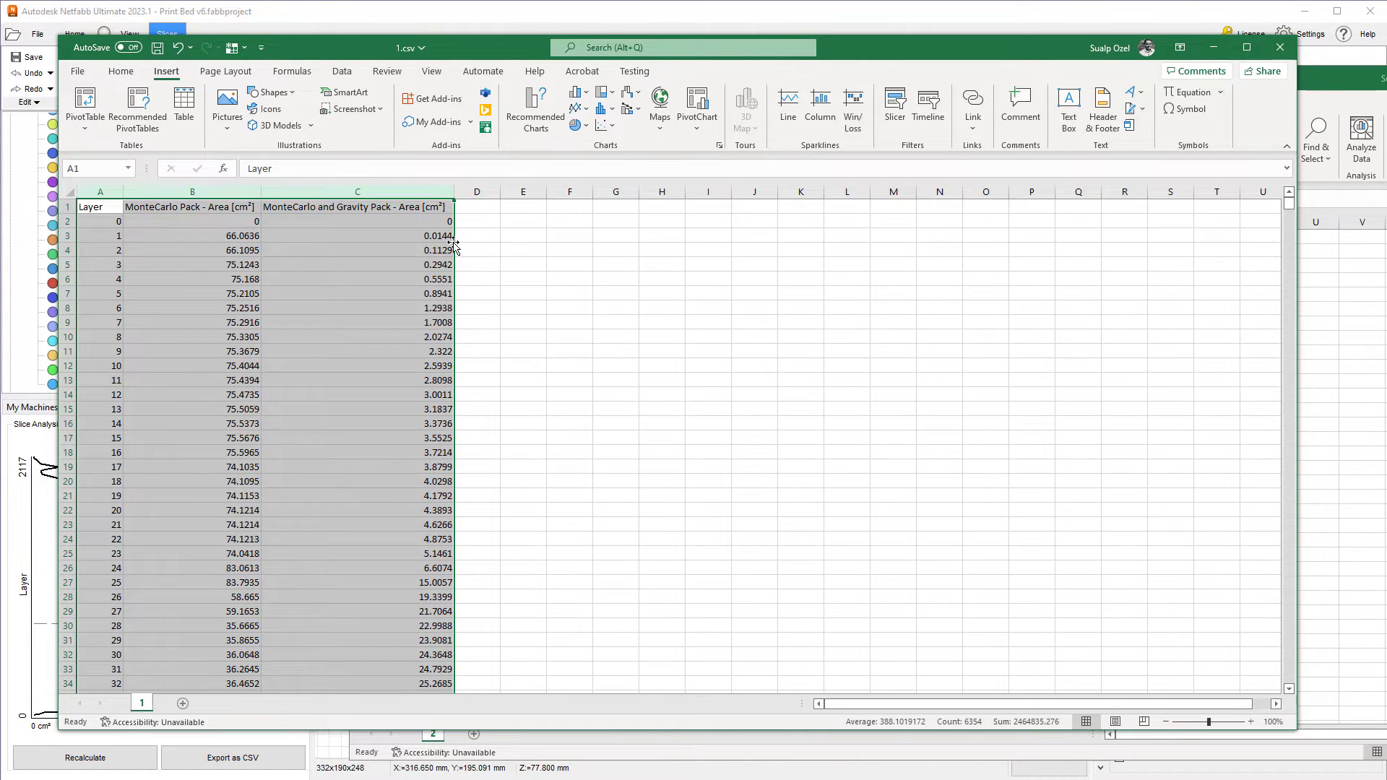
{"action": "left_click", "coordinate": [535, 108]}
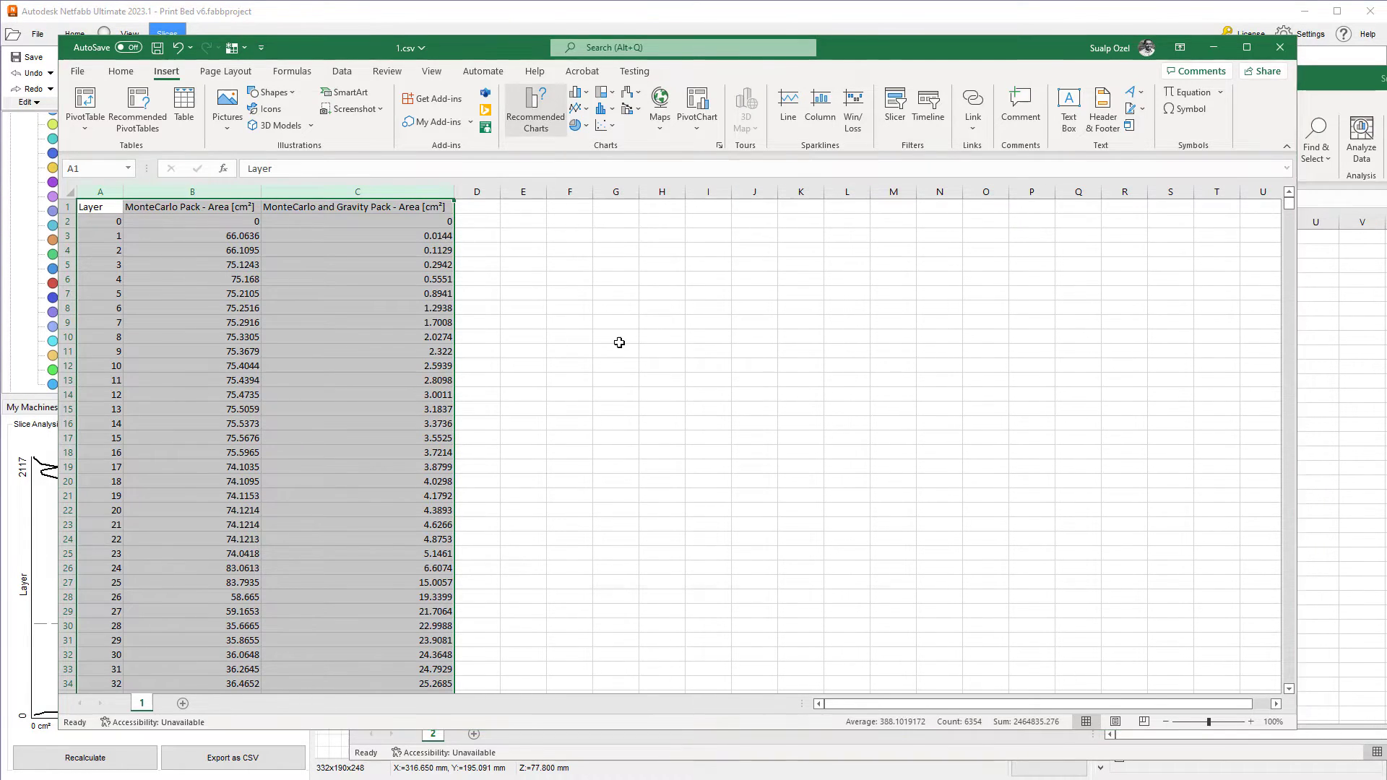
{"action": "key", "text": "Down"}
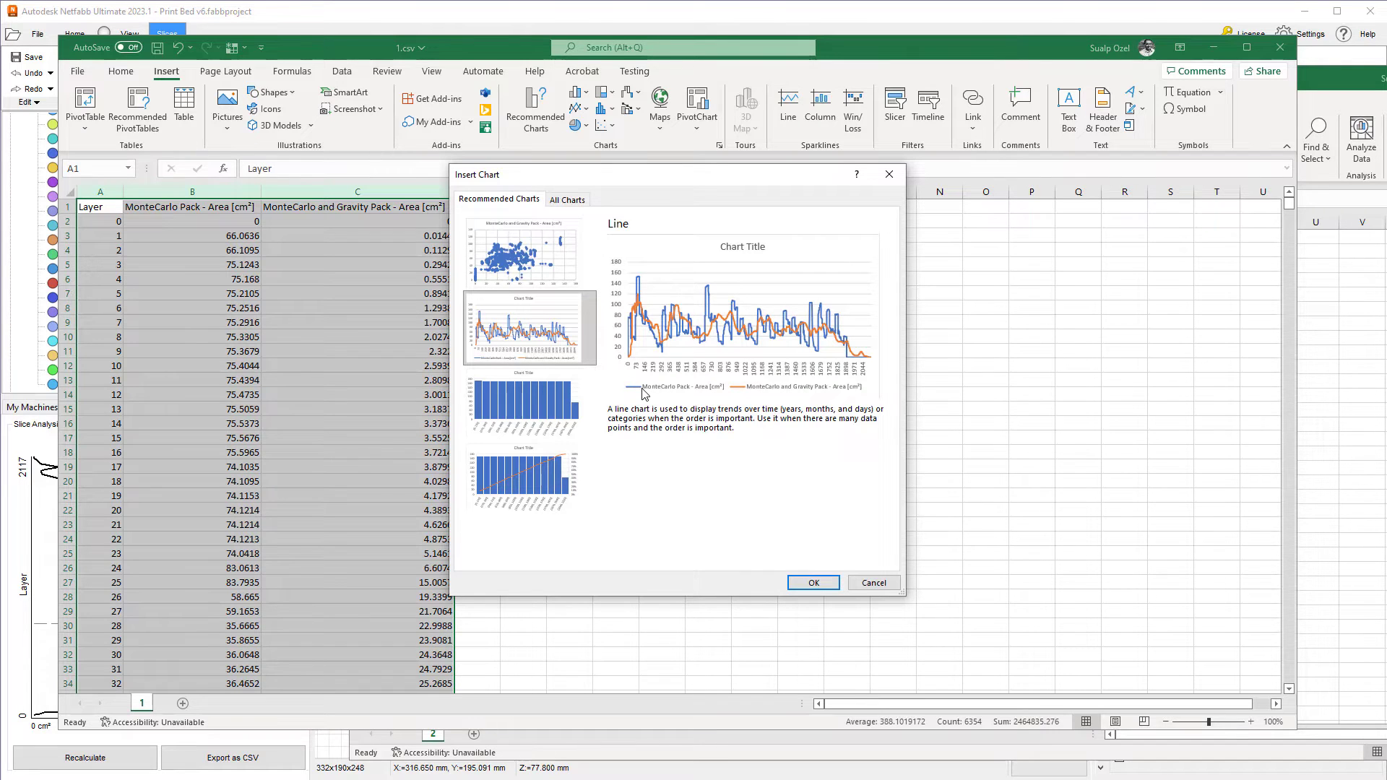
{"action": "left_click", "coordinate": [815, 583]}
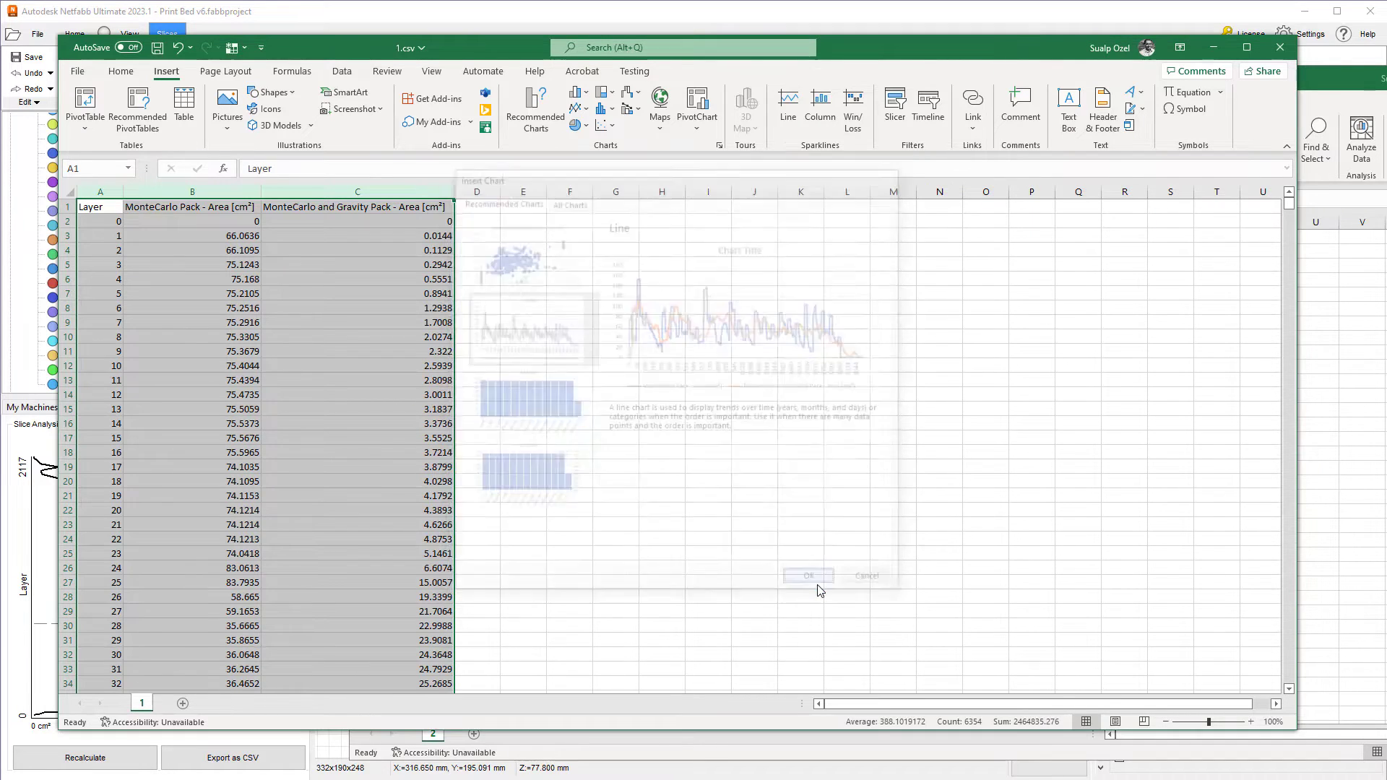
Move the line chart onto its own new sheet, Chart1
{"action": "right_click", "coordinate": [821, 395]}
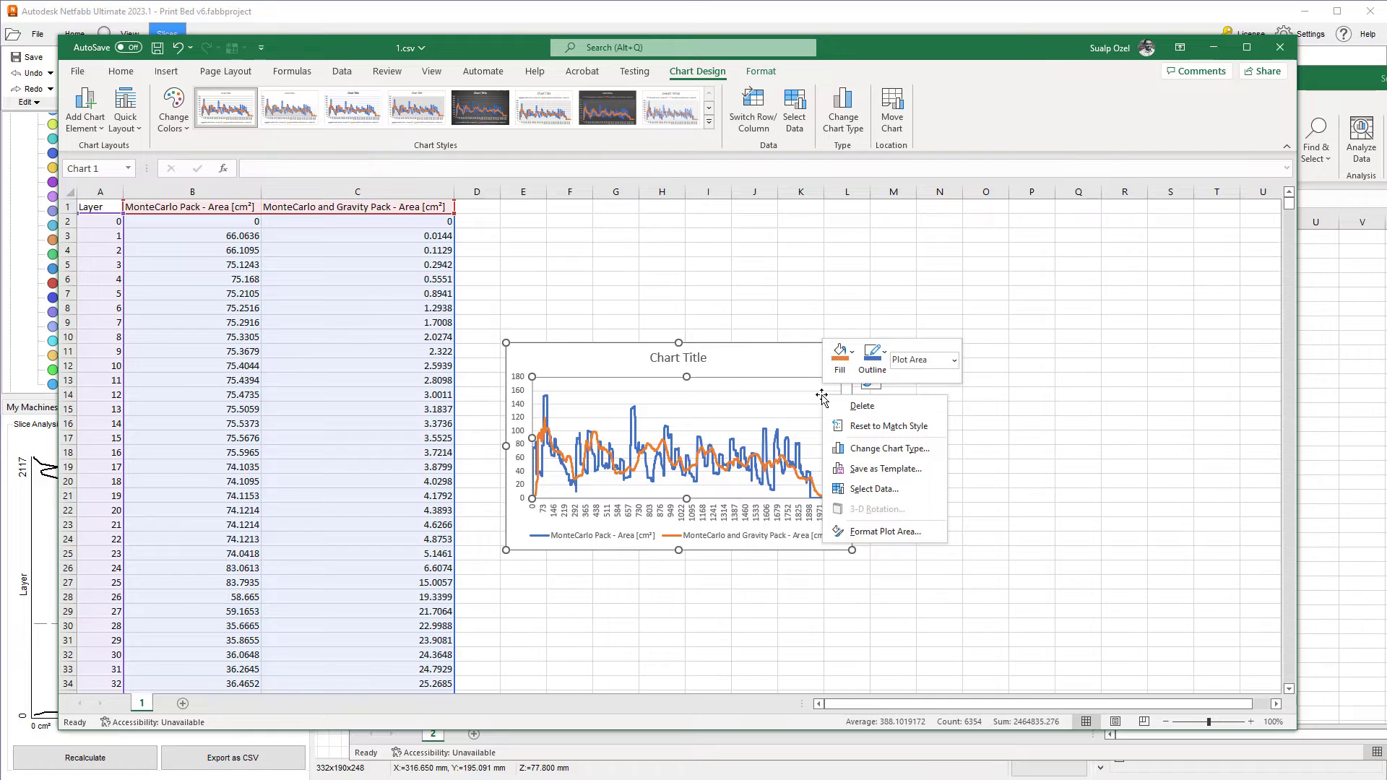
{"action": "right_click", "coordinate": [779, 366]}
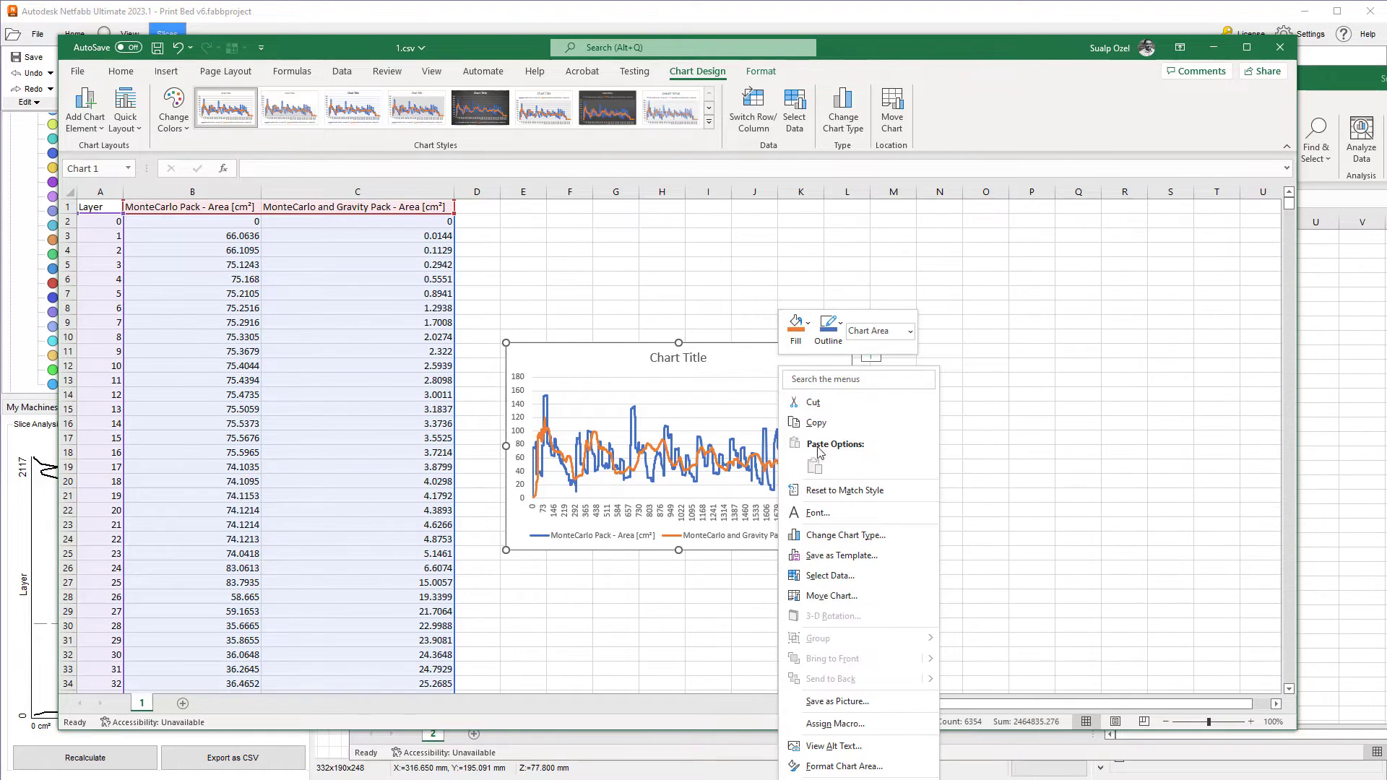
{"action": "left_click", "coordinate": [842, 596]}
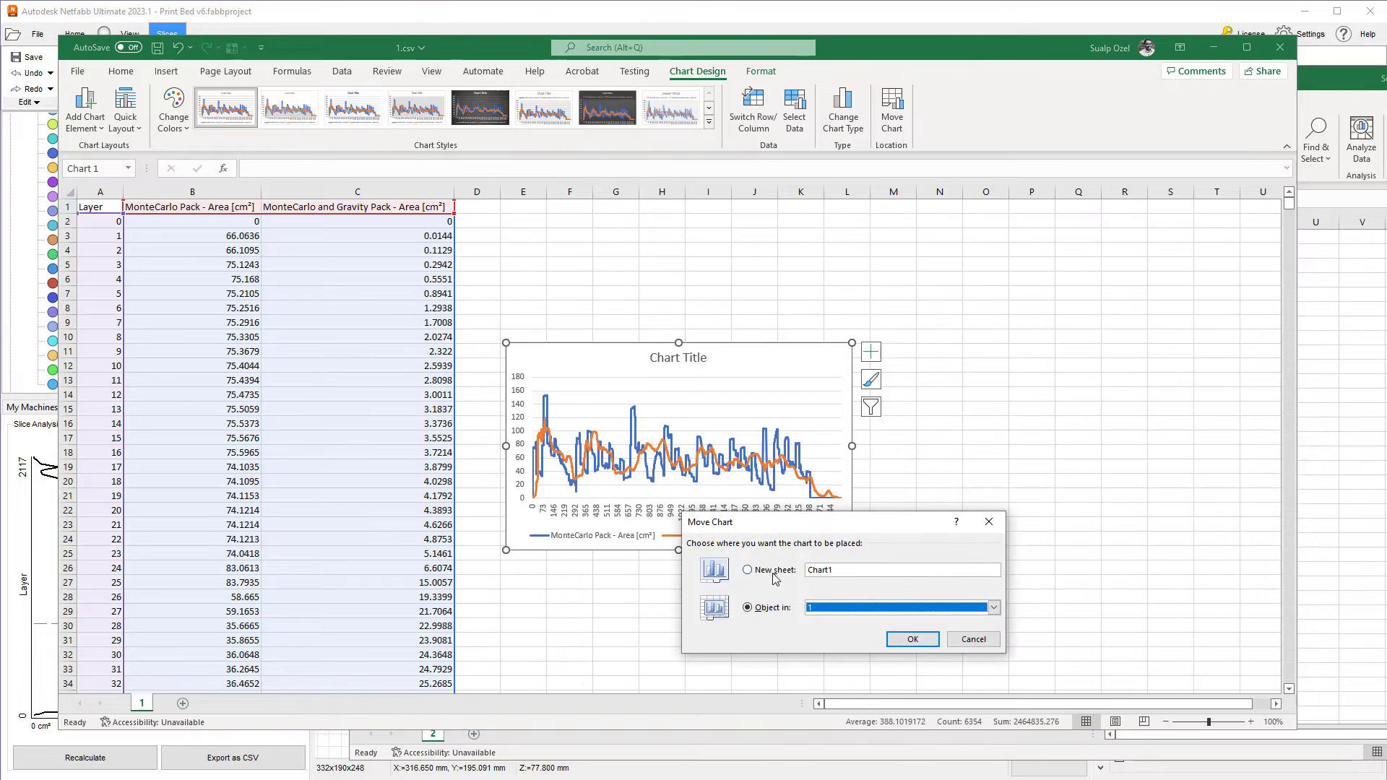
{"action": "left_click", "coordinate": [765, 570]}
{"action": "left_click", "coordinate": [912, 642]}
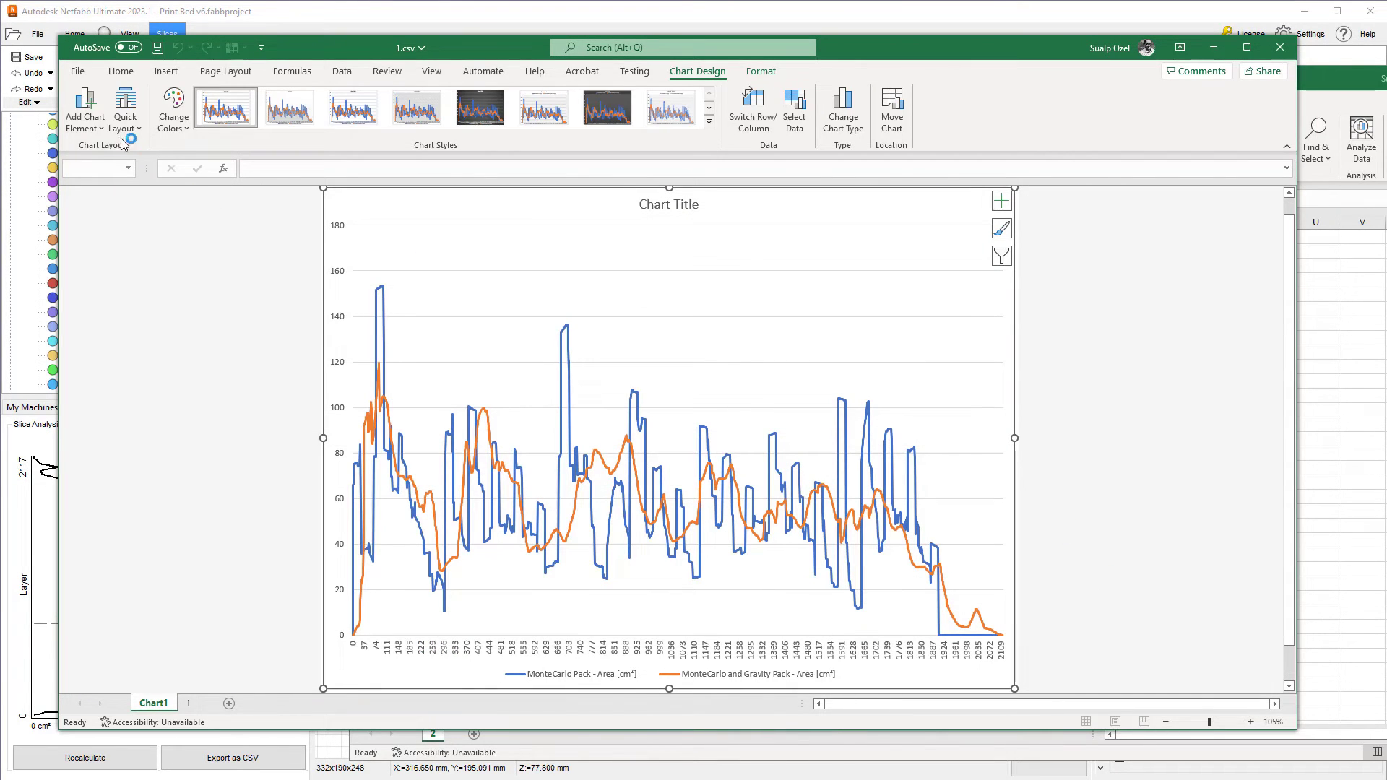
Read values off the chart's data points, then bring Netfabb's sliced build back to the front
{"action": "left_click", "coordinate": [123, 72]}
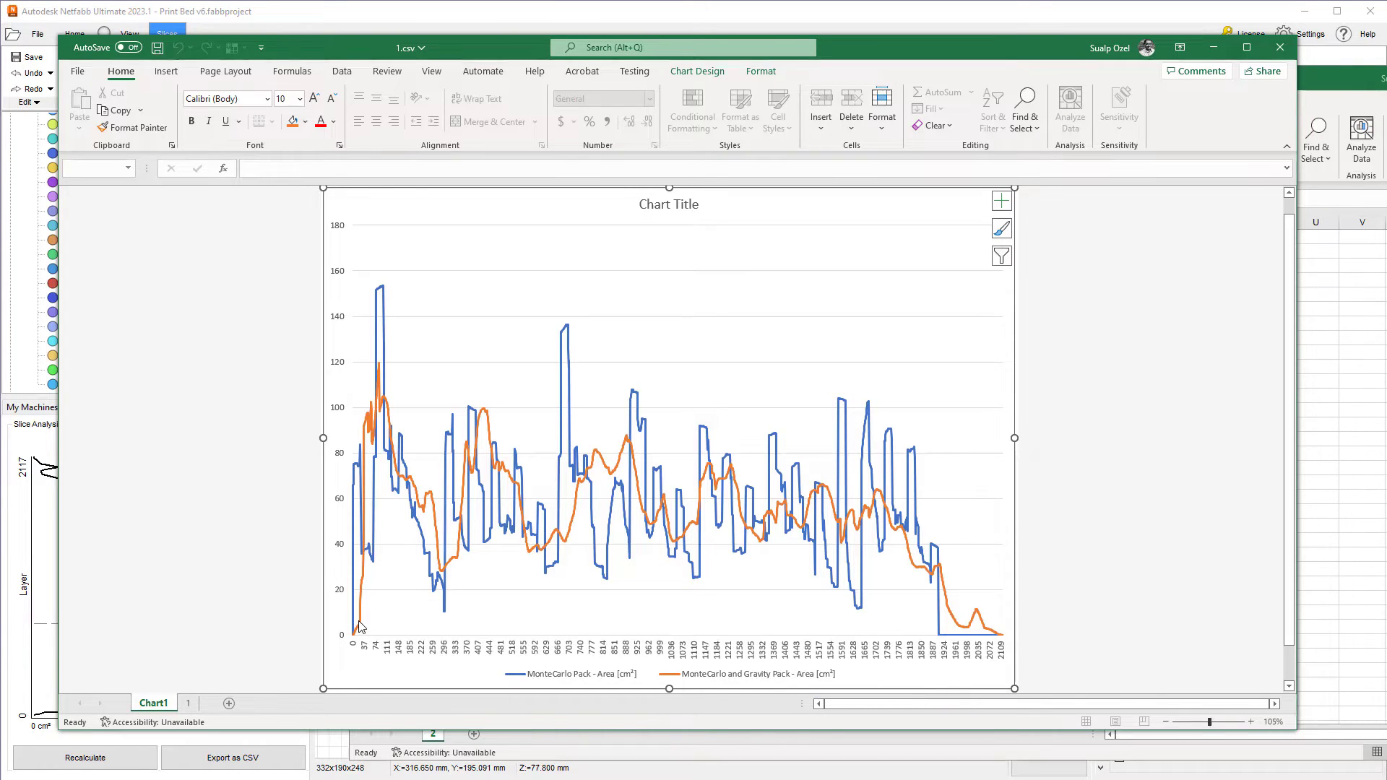
{"action": "mouse_move", "coordinate": [359, 622]}
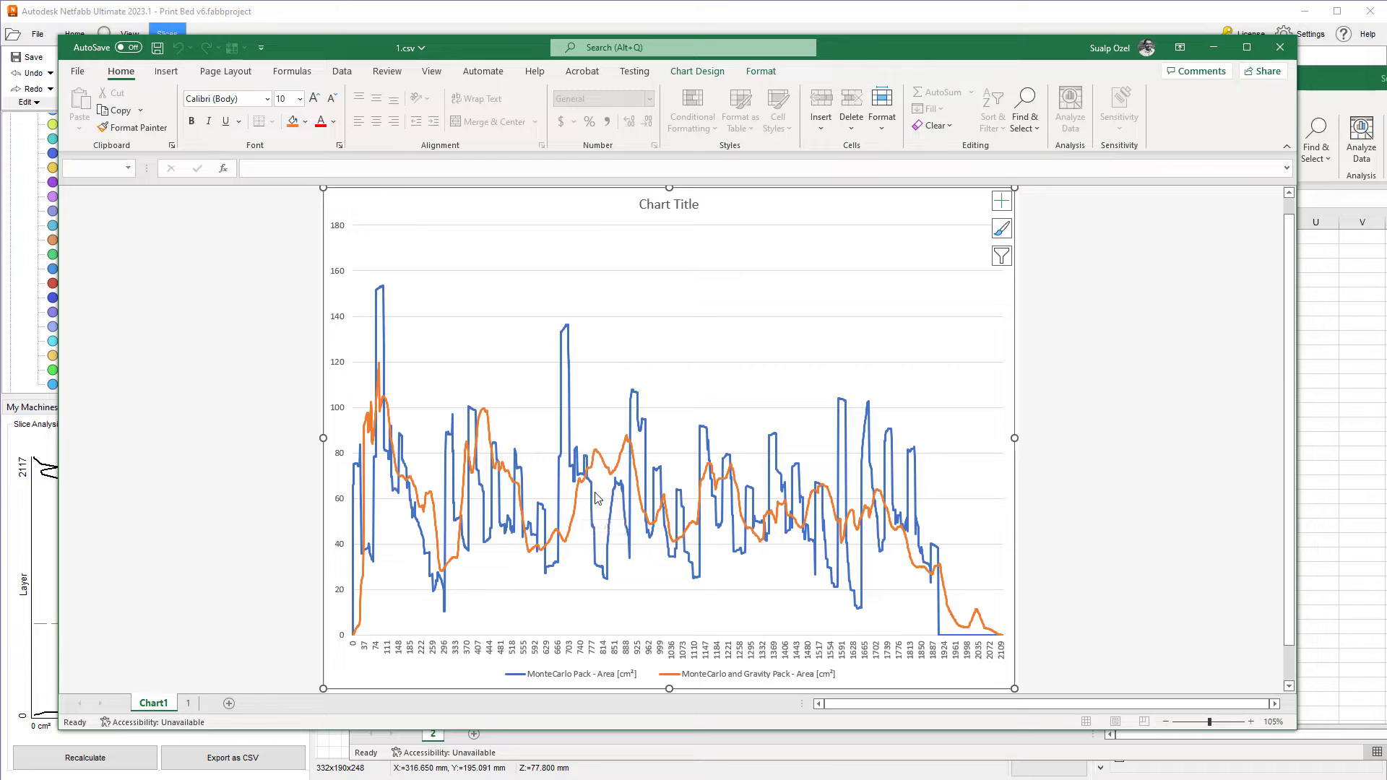
{"action": "mouse_move", "coordinate": [631, 472]}
{"action": "mouse_move", "coordinate": [380, 369]}
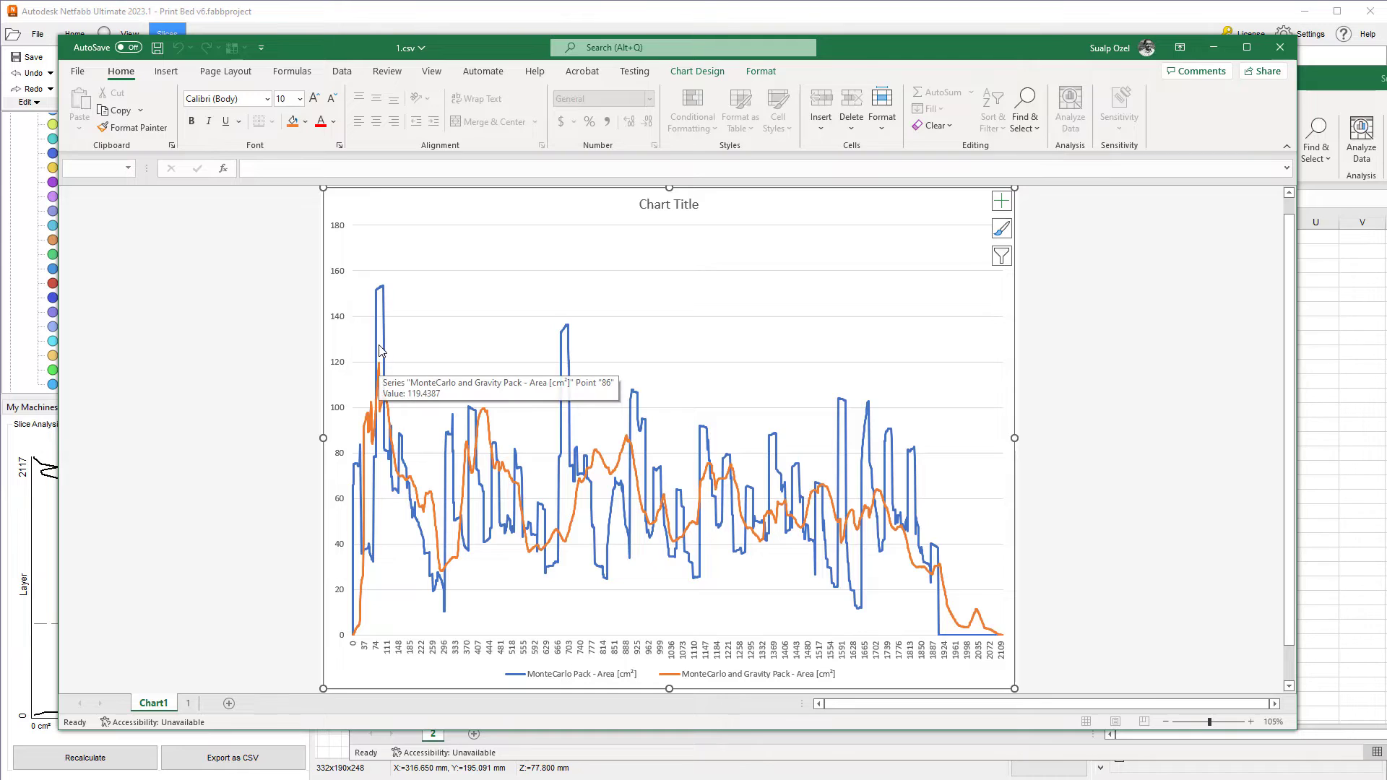
{"action": "mouse_move", "coordinate": [384, 291]}
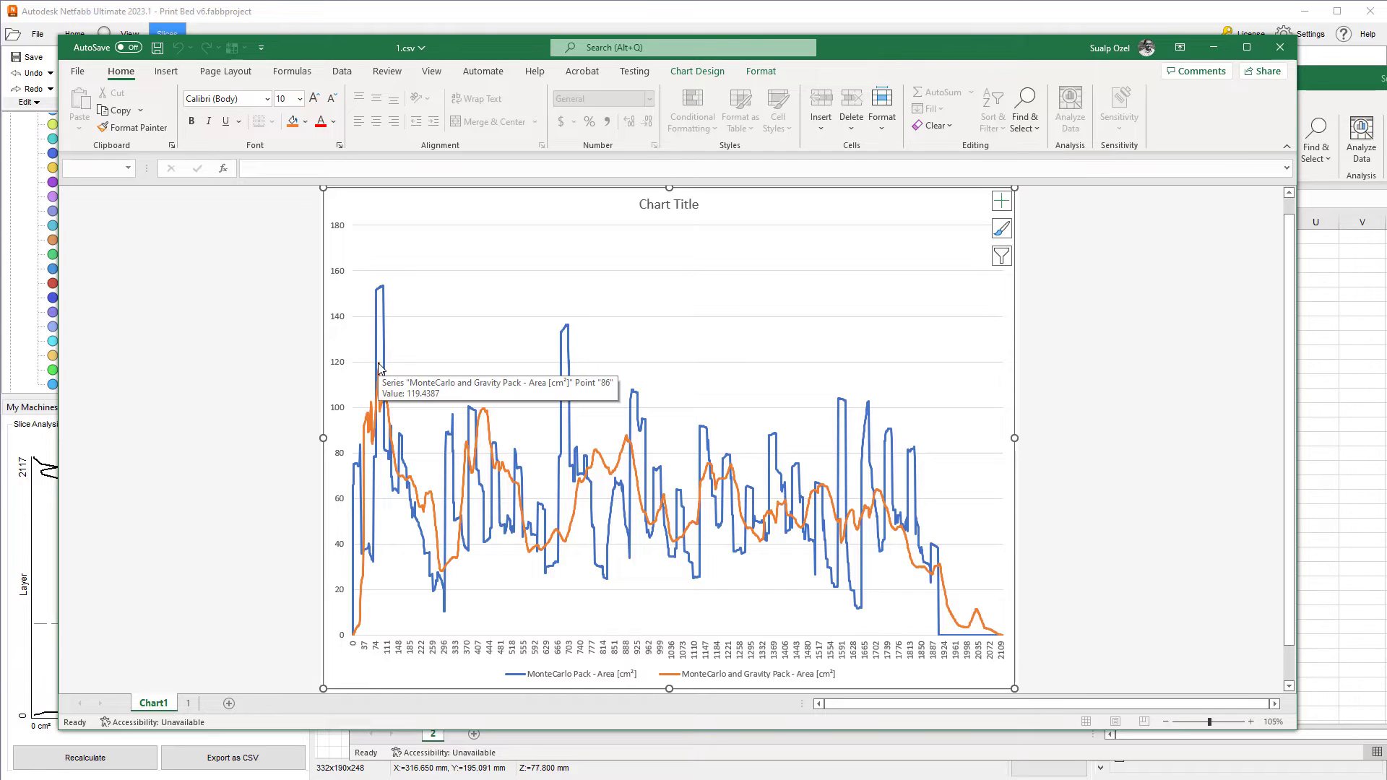
{"action": "left_click", "coordinate": [38, 564]}
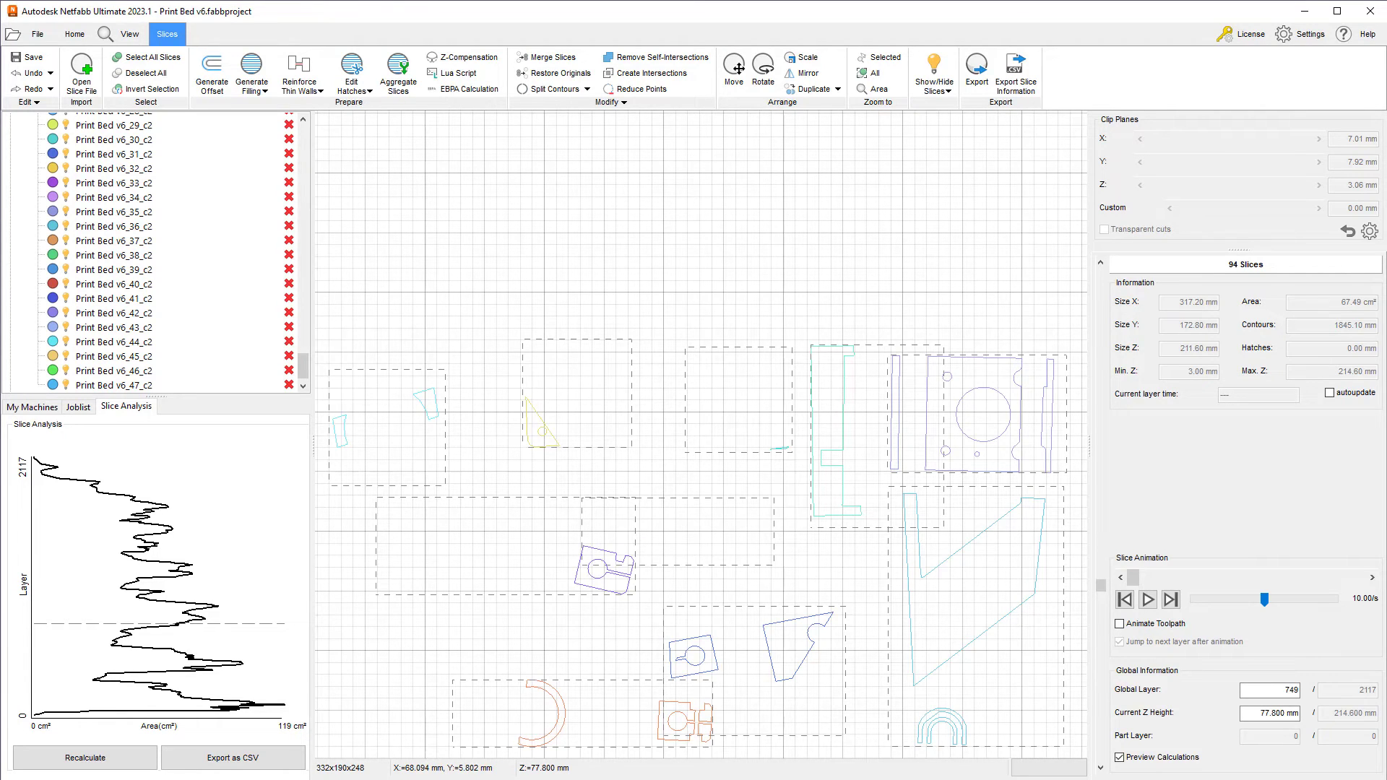
{"action": "left_click", "coordinate": [497, 762]}
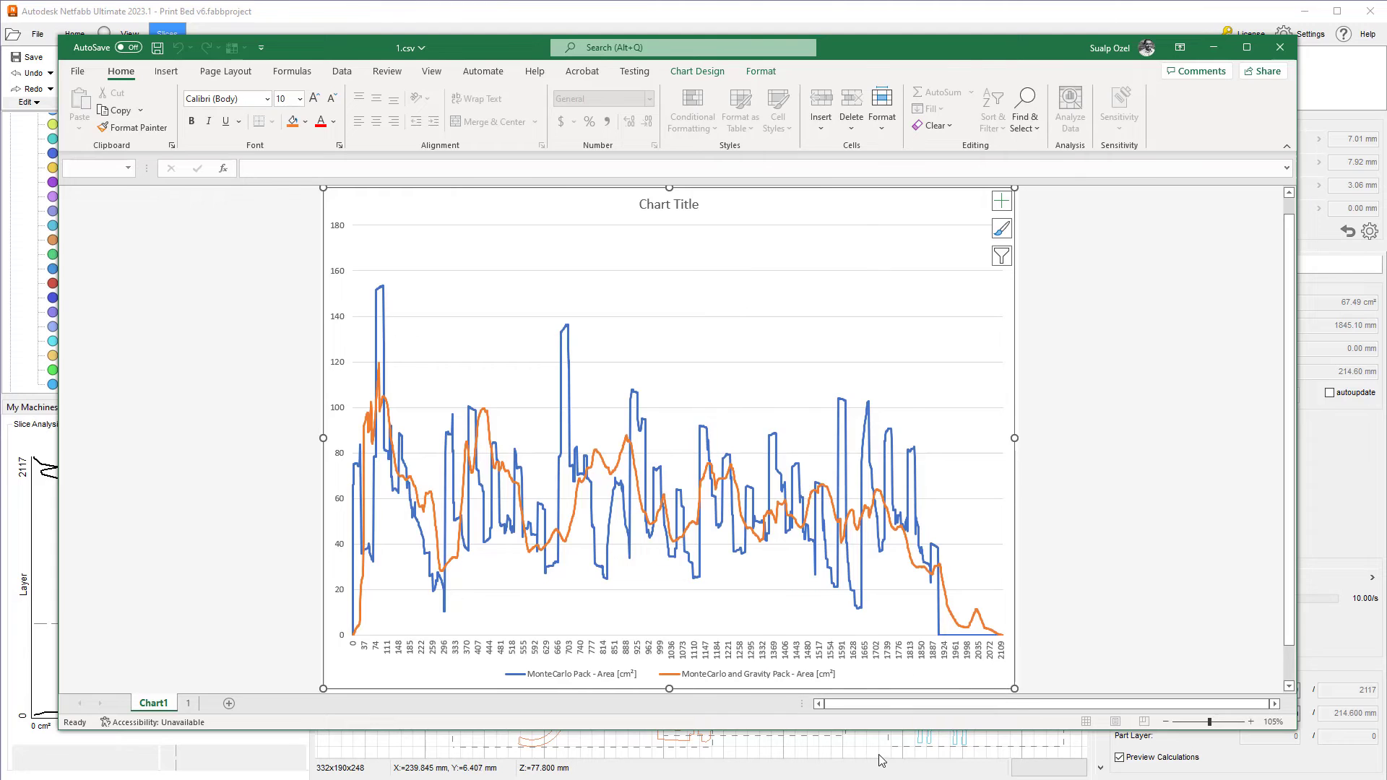
{"action": "left_click", "coordinate": [466, 744]}
{"action": "scroll", "coordinate": [186, 224], "scroll_direction": "up", "scroll_amount": 20}
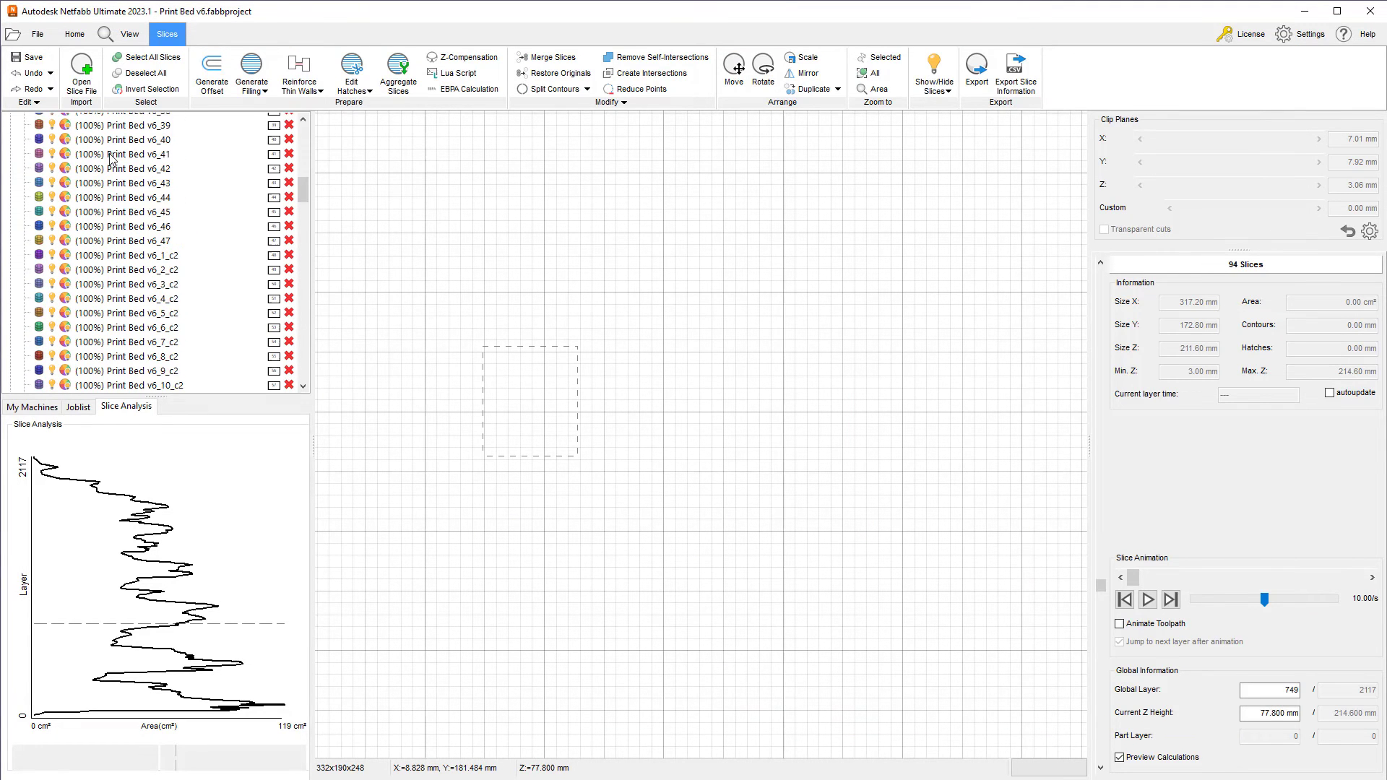
Bring the 94-part MJF 580 build back into 3D view with the Arrange tools showing
{"action": "left_click", "coordinate": [78, 136]}
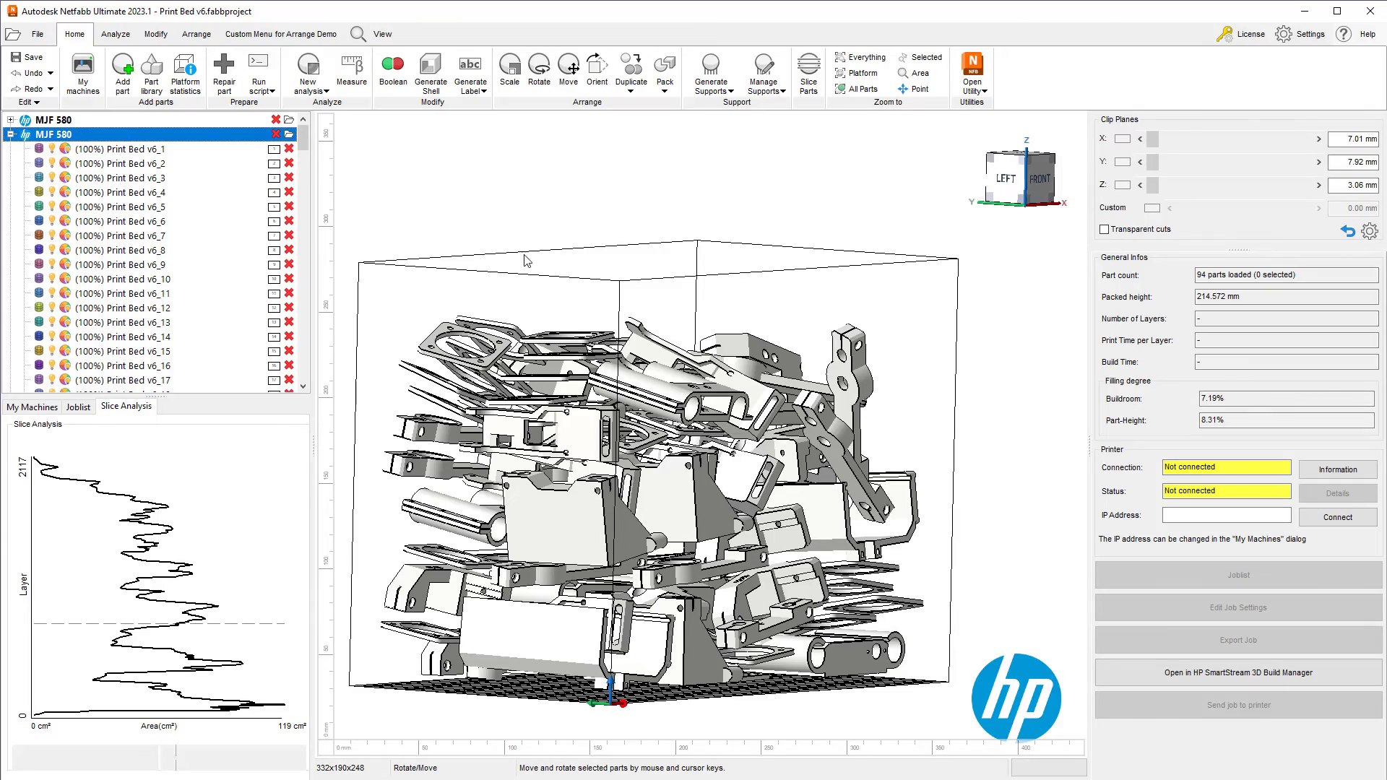
{"action": "middle_click_drag", "start_coordinate": [522, 254], "coordinate": [584, 249]}
{"action": "mouse_move", "coordinate": [585, 249]}
{"action": "right_mouse_down"}
{"action": "mouse_move", "coordinate": [656, 250]}
{"action": "mouse_move", "coordinate": [564, 251]}
{"action": "right_mouse_up"}
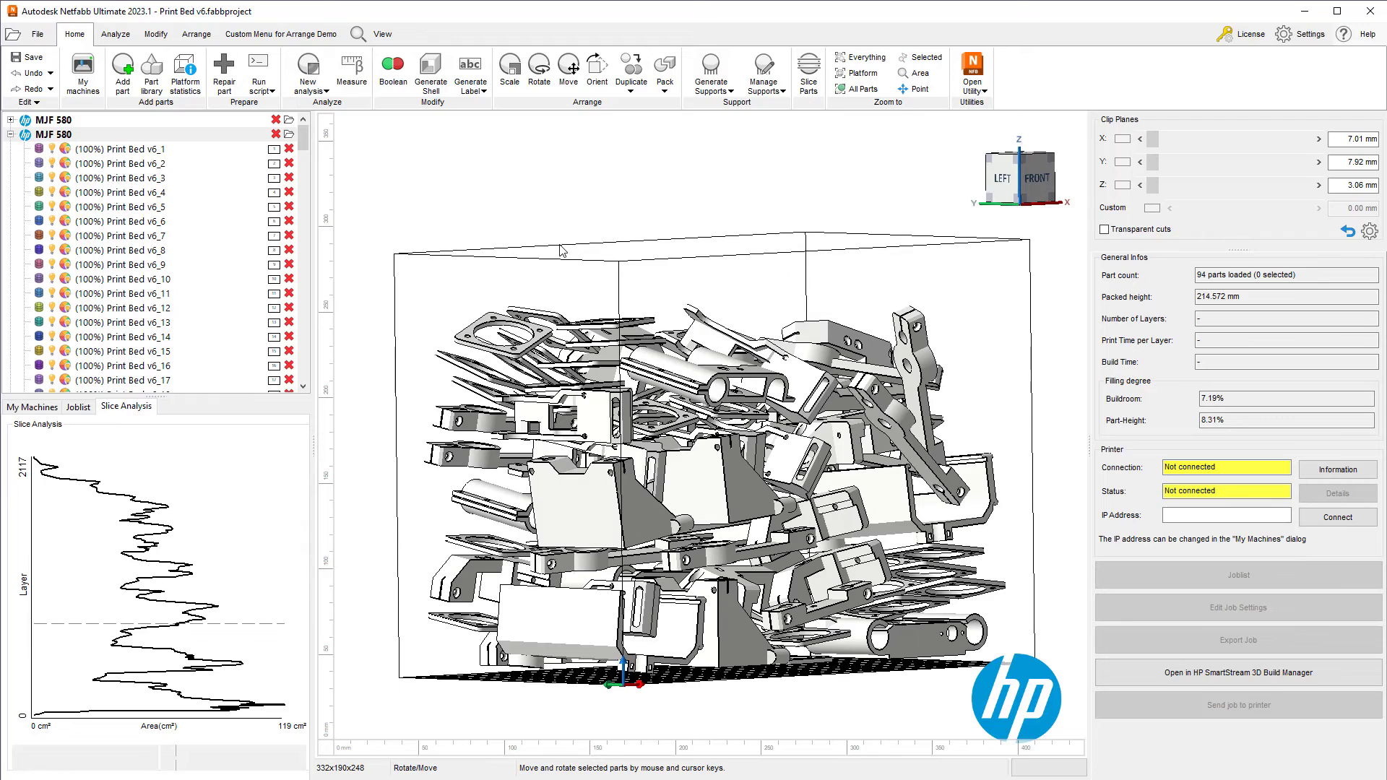
{"action": "left_click", "coordinate": [196, 35]}
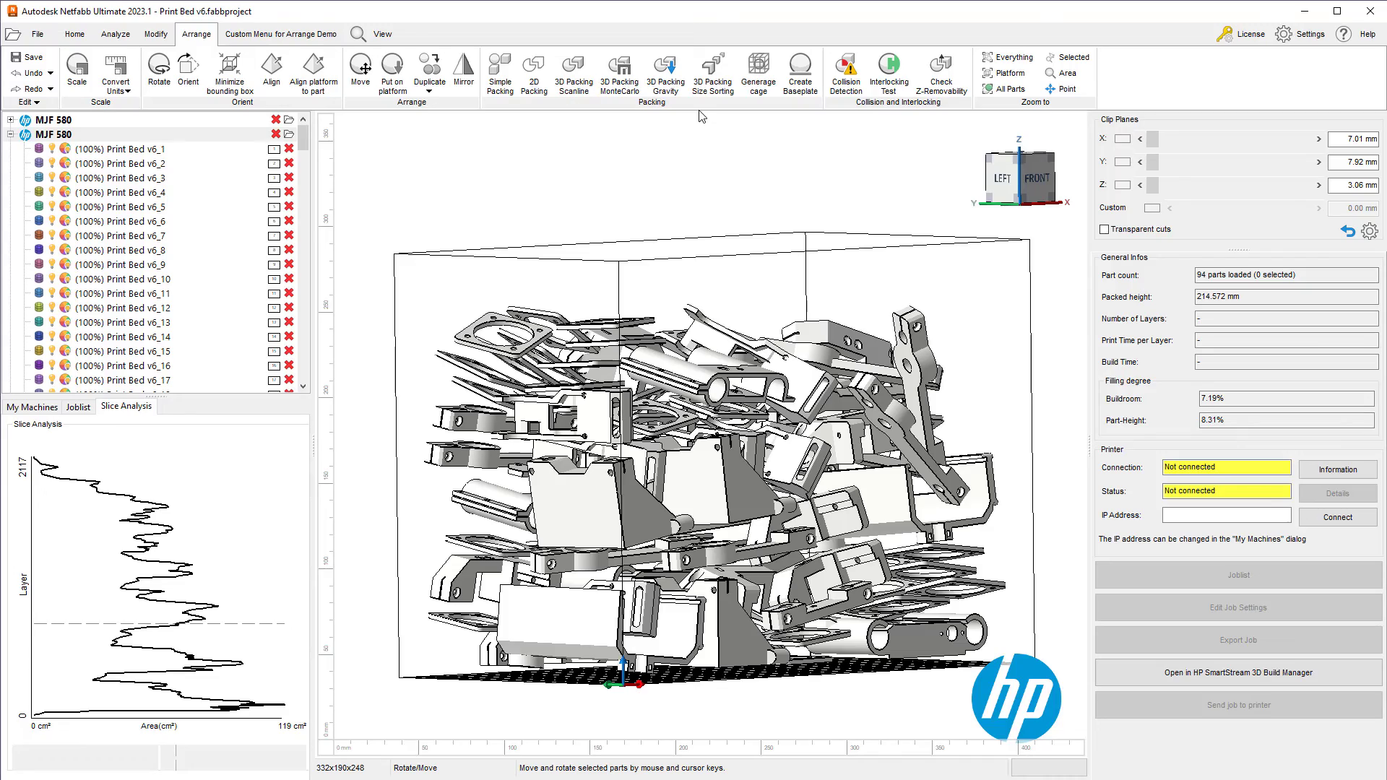
{"action": "mouse_move", "coordinate": [728, 186]}
{"action": "right_mouse_down"}
{"action": "mouse_move", "coordinate": [921, 185]}
{"action": "mouse_move", "coordinate": [685, 197]}
{"action": "mouse_move", "coordinate": [724, 195]}
{"action": "right_mouse_up"}
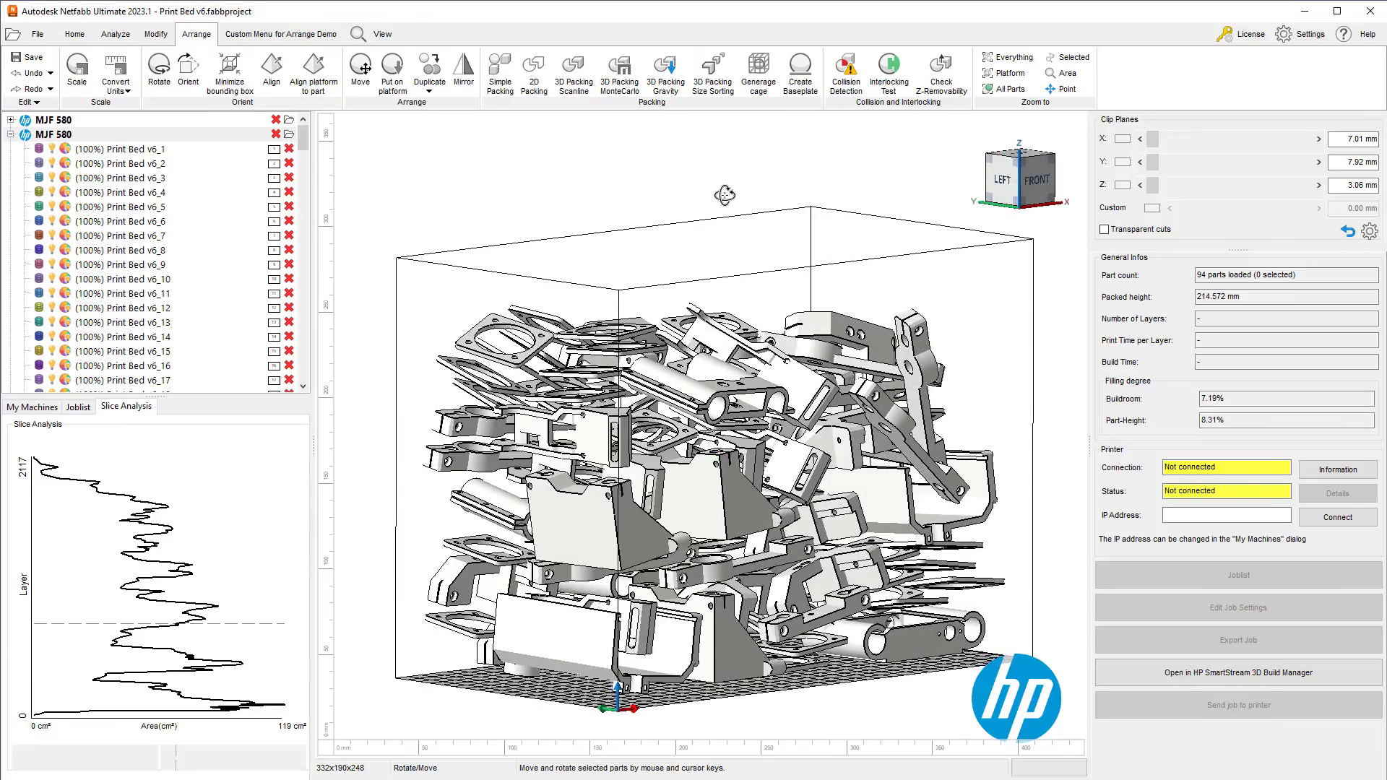